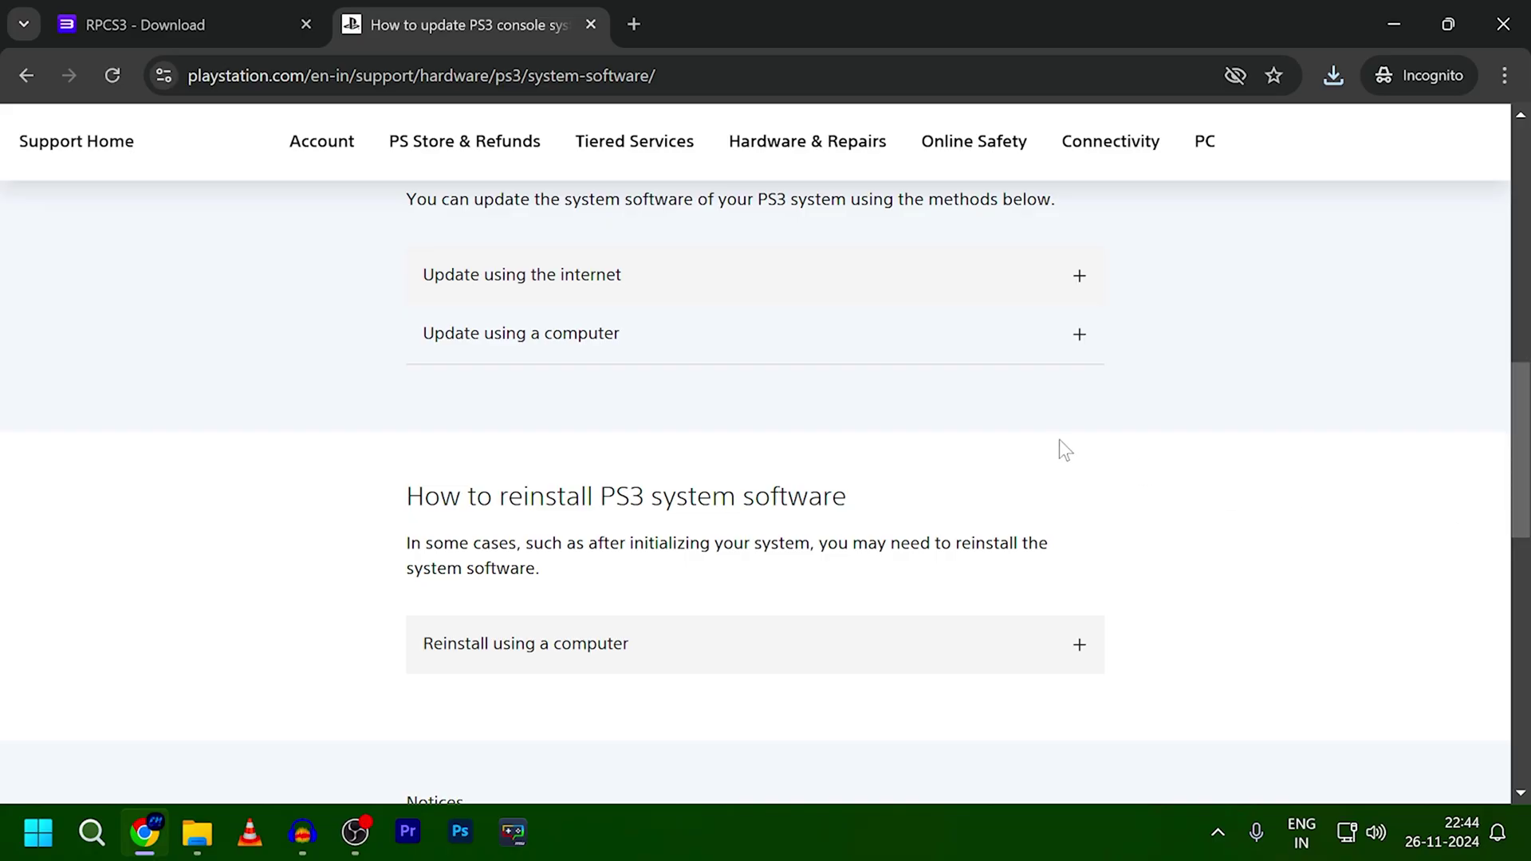
Step: Save the PS3 update file PS3UPDAT.PUP for updating using a computer to the Desktop and keep the blocked download
left_click(923, 343)
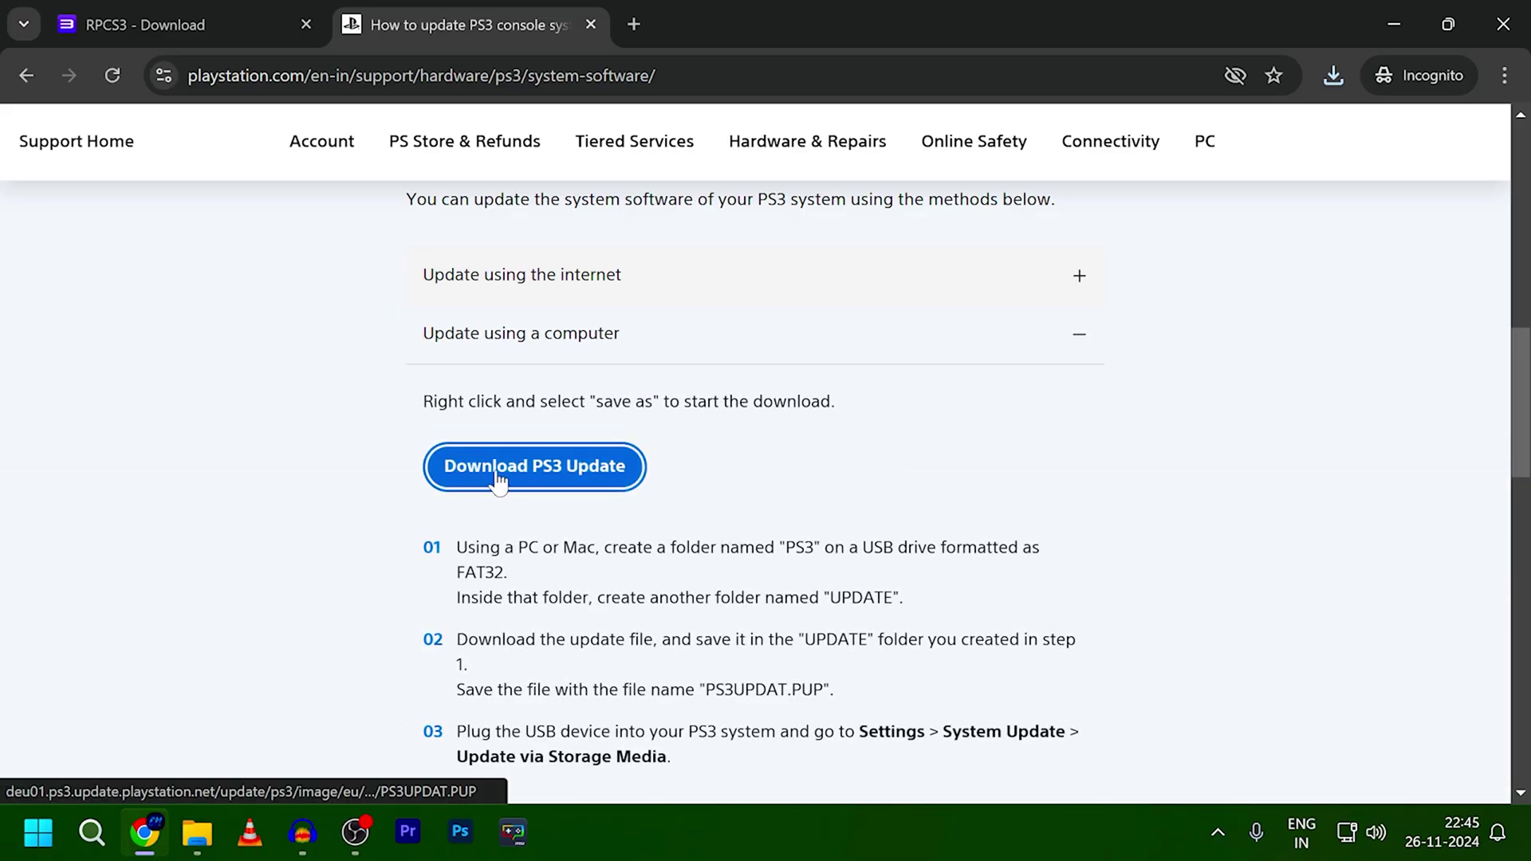
right_click(497, 470)
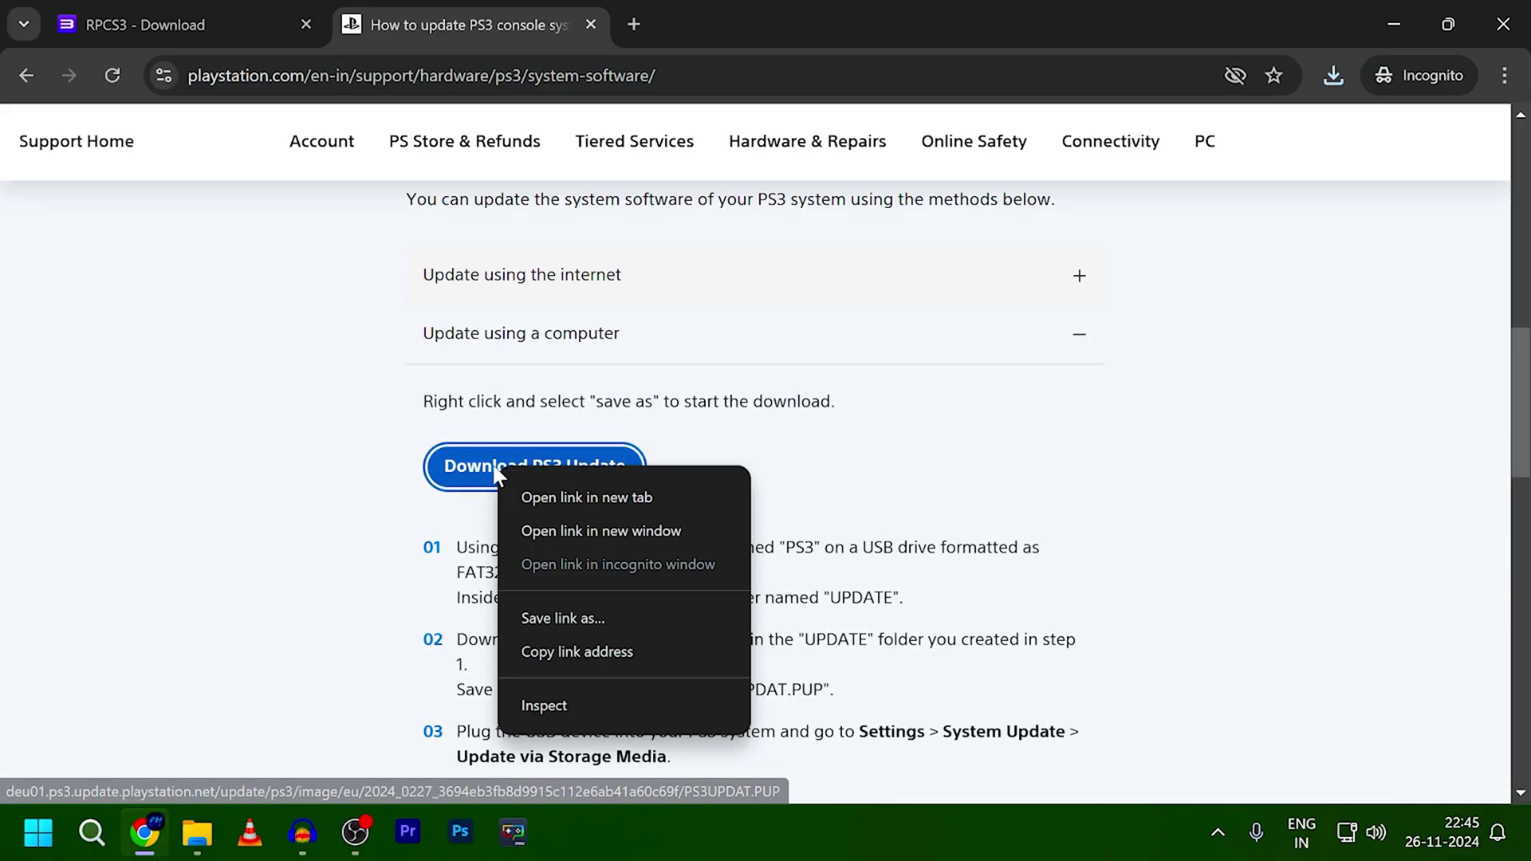
left_click(545, 620)
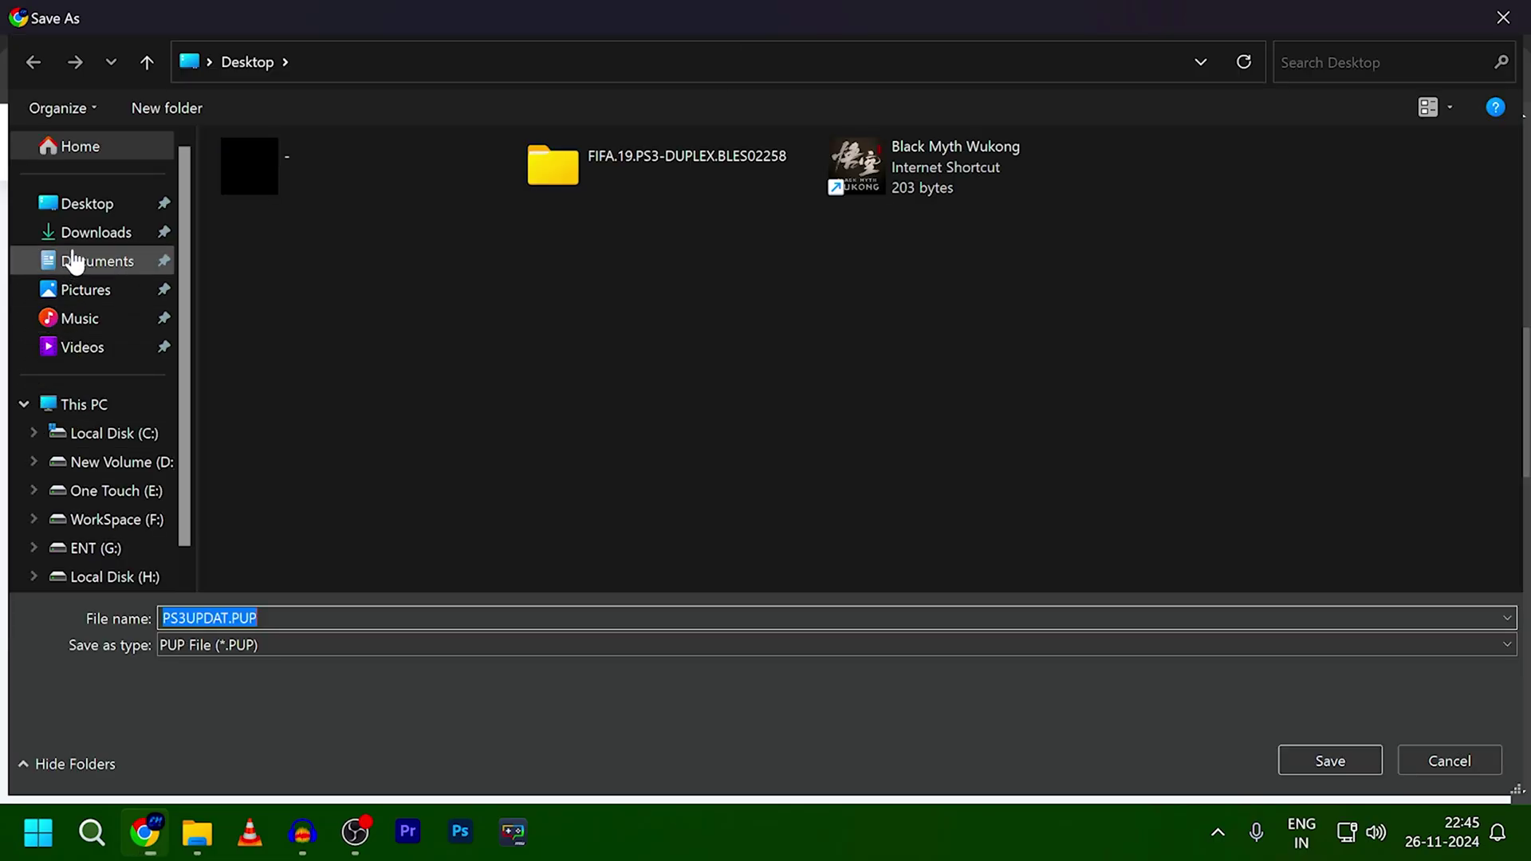
left_click(96, 209)
left_click(1365, 762)
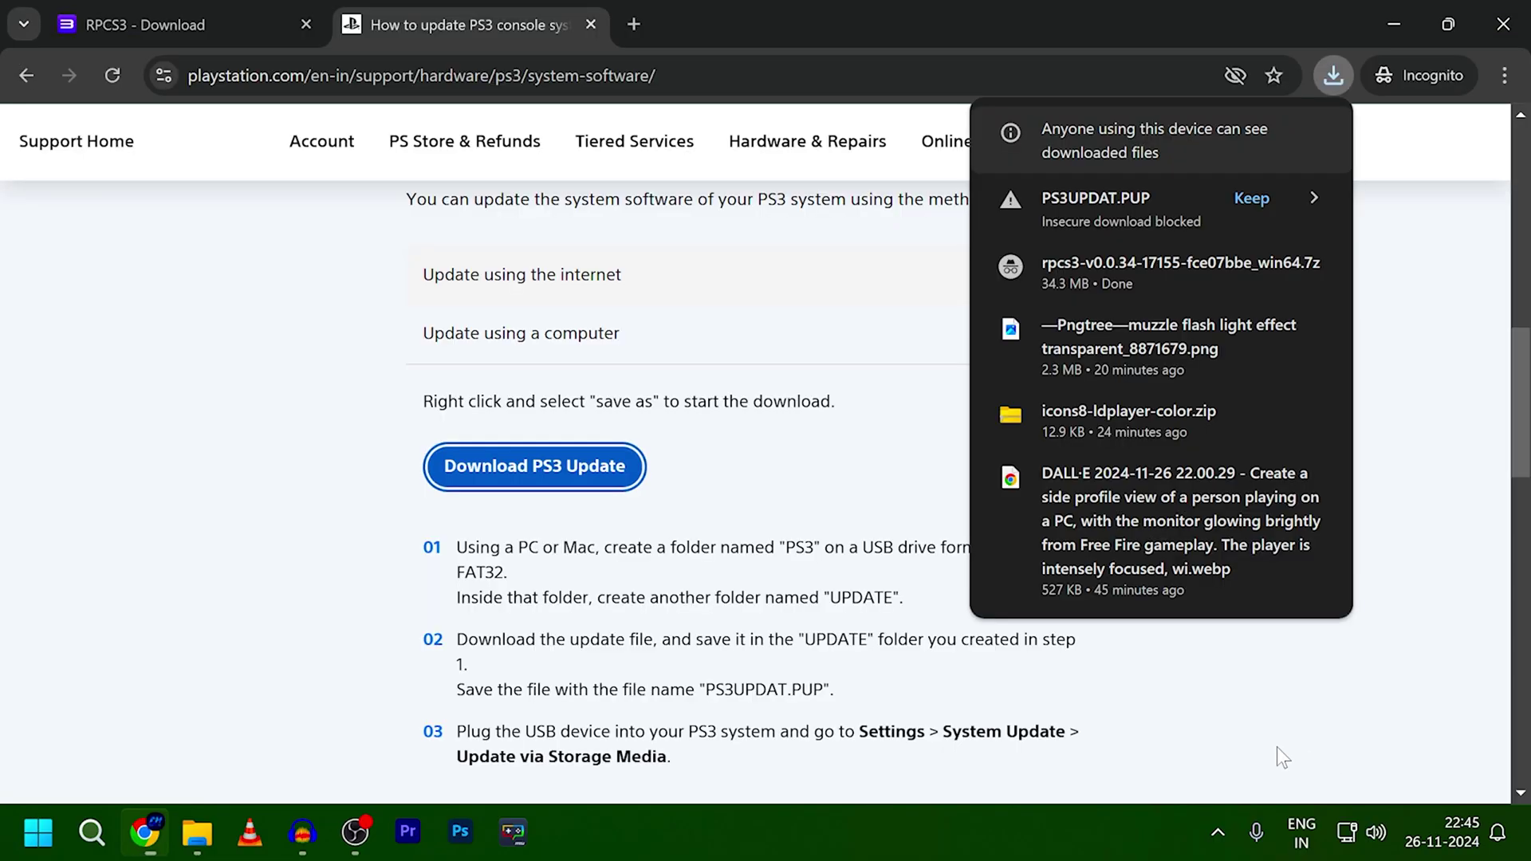
left_click(1249, 198)
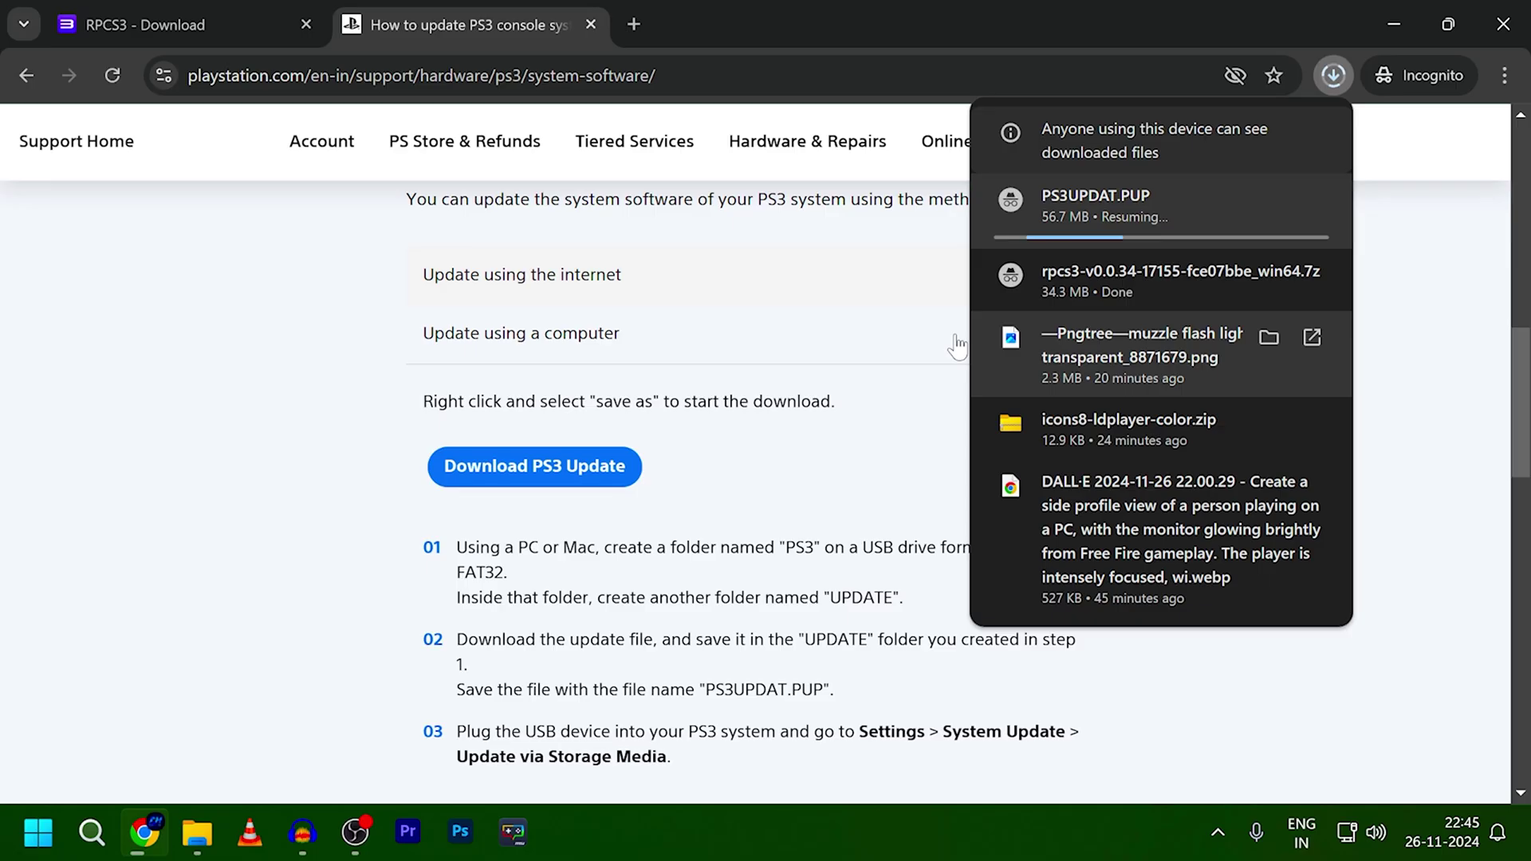
Step: Search the web for "rusty psn" in a new tab and open the RainbowCookie32/rusty-psn GitHub repository
left_click(633, 23)
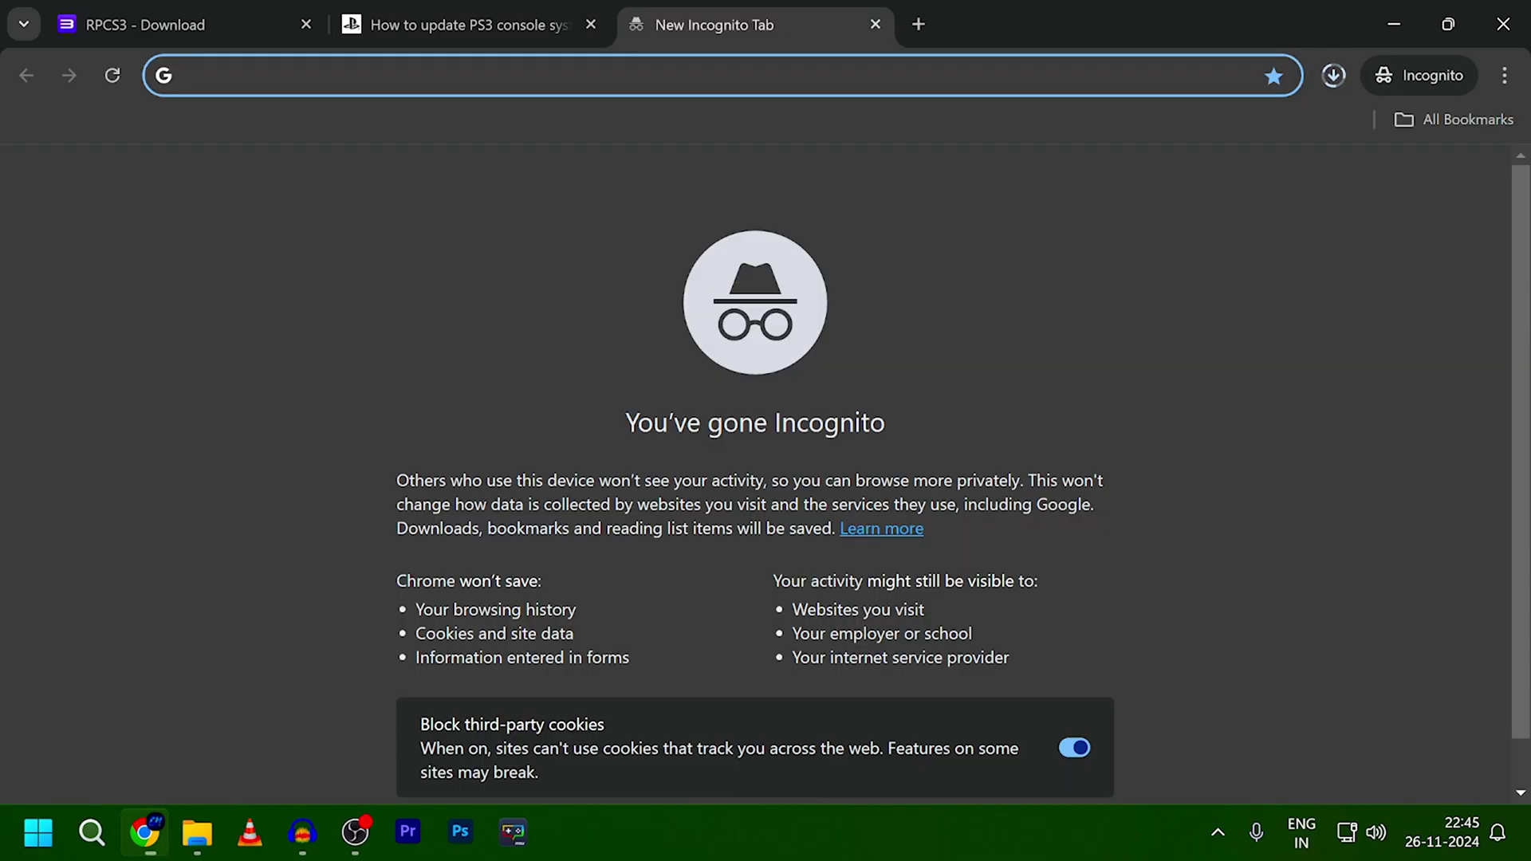
type("RU")
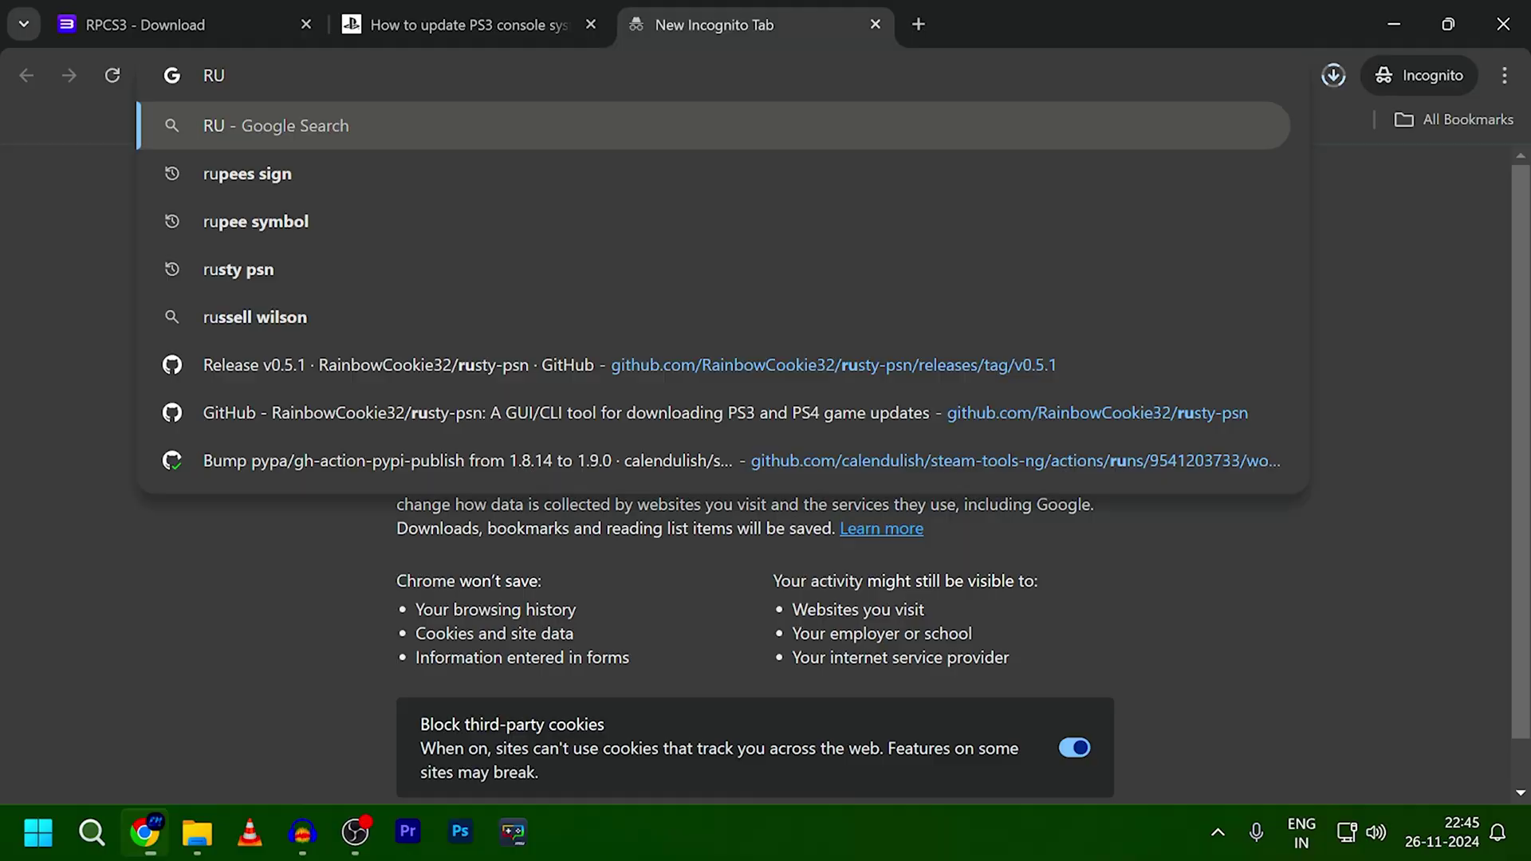
type("STY")
left_click(311, 172)
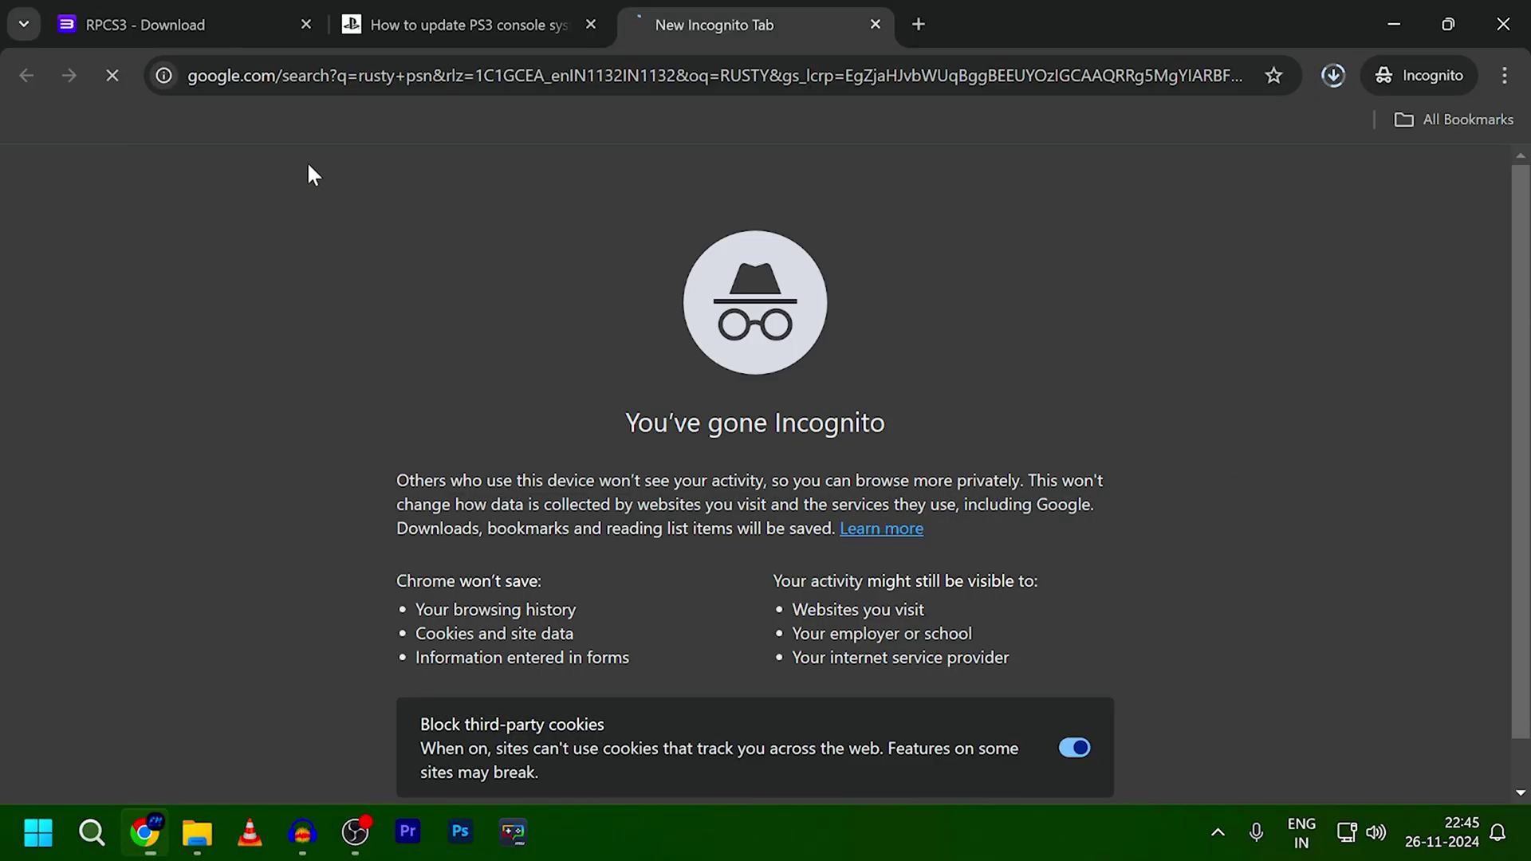
left_click(215, 361)
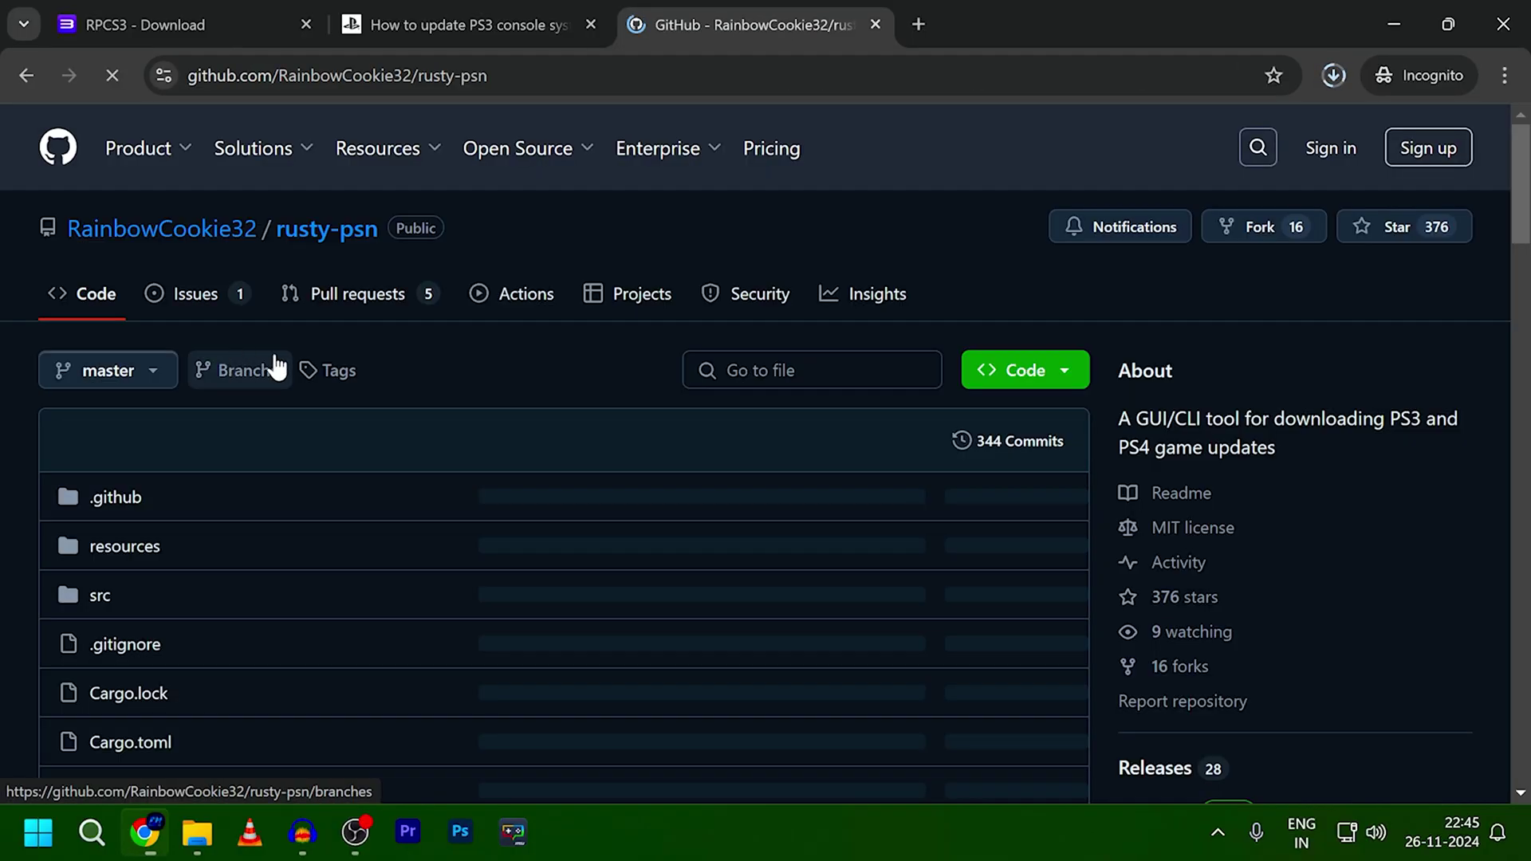
Step: Open the latest rusty-psn release, v0.5.3, and save rusty-psn-egui-windows.zip to the Desktop
scroll(670, 351, "down", 3)
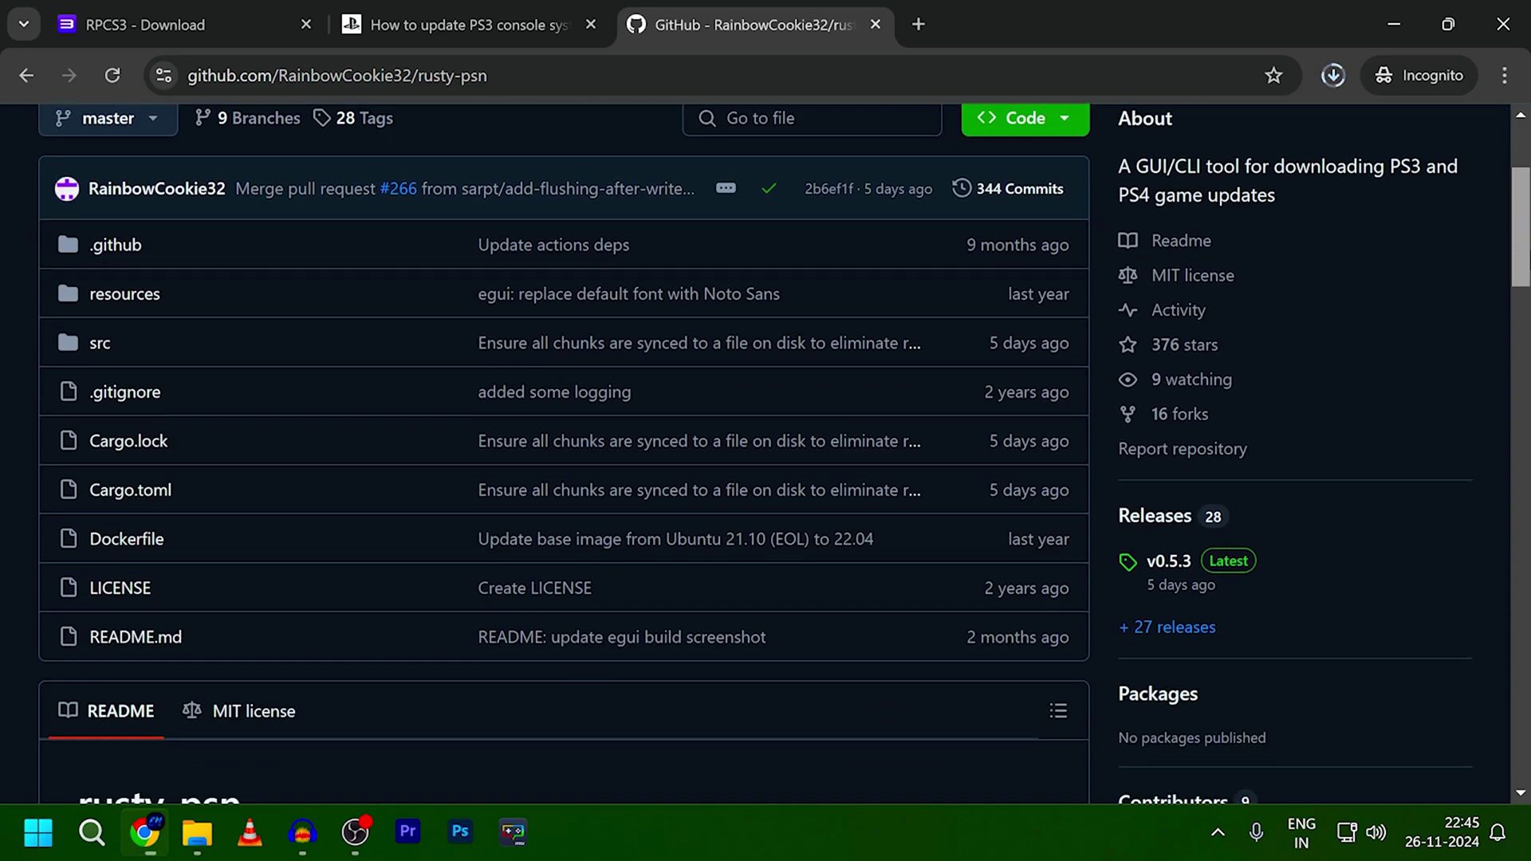
left_click(1227, 563)
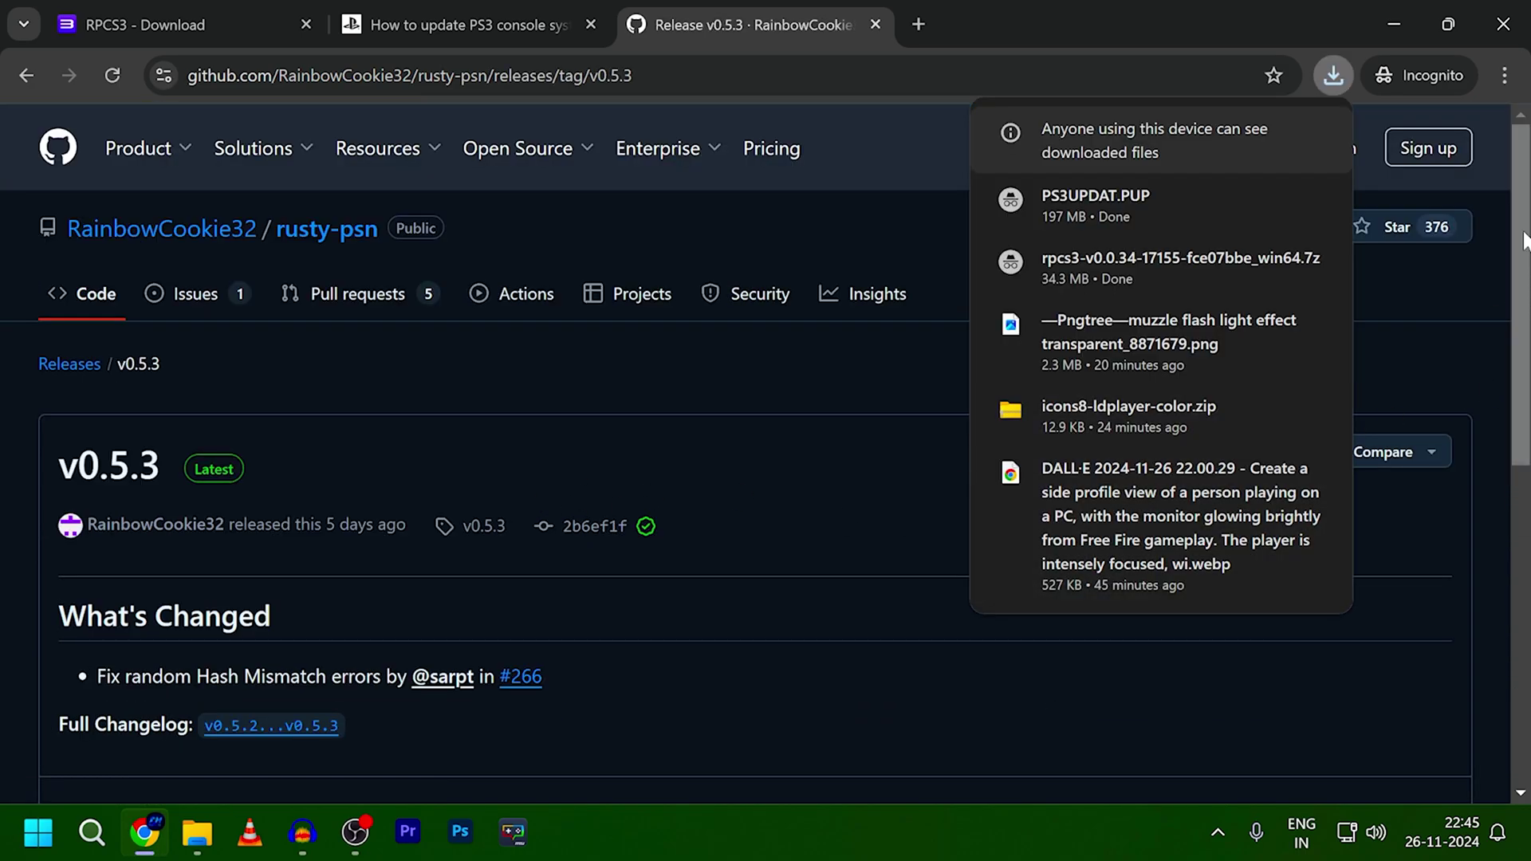
left_click_drag(1525, 239, 1524, 517)
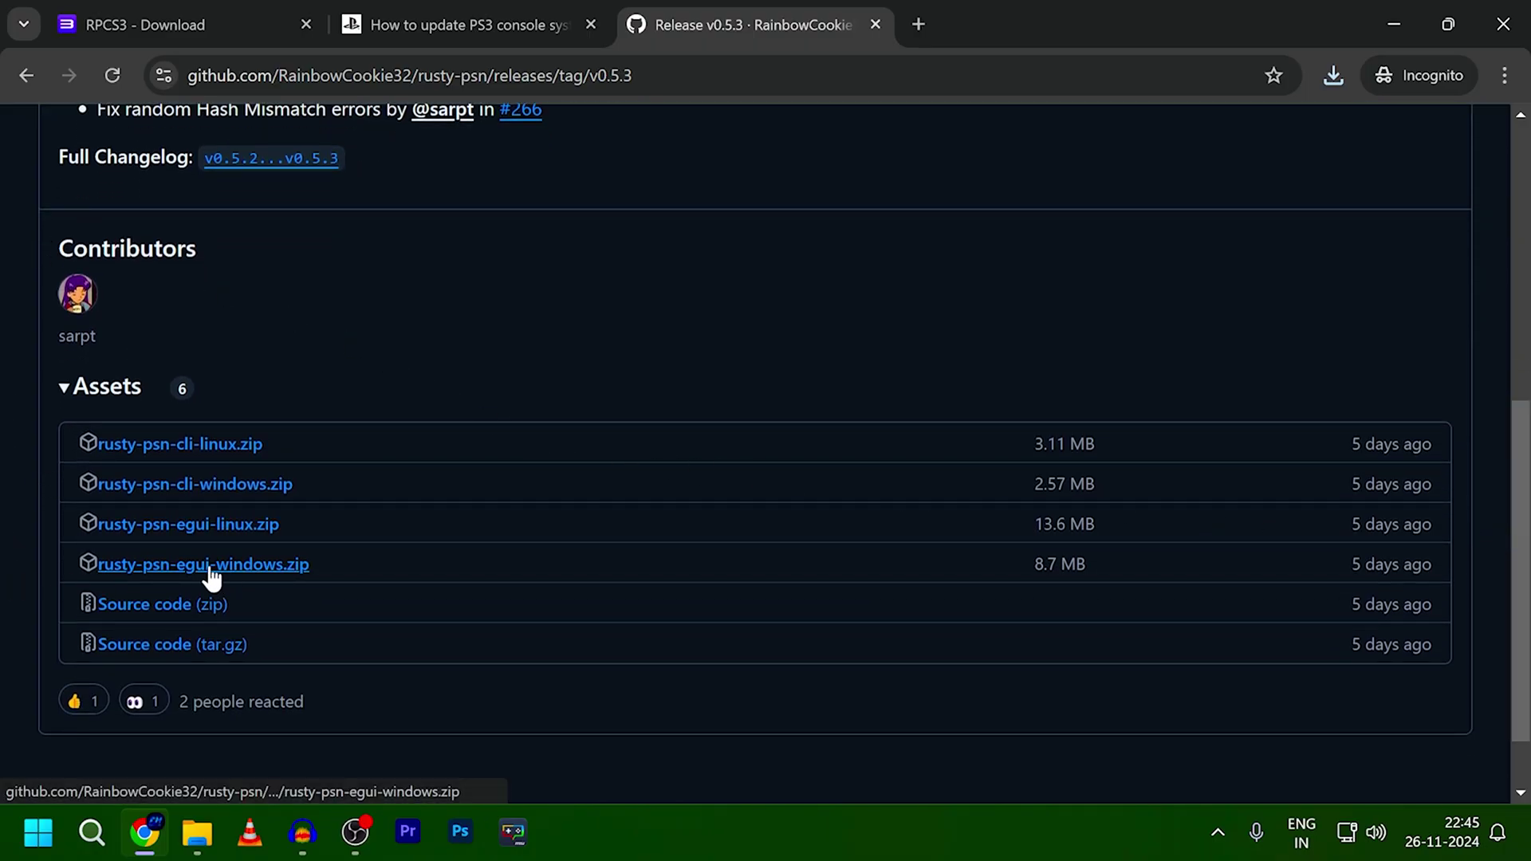
right_click(208, 564)
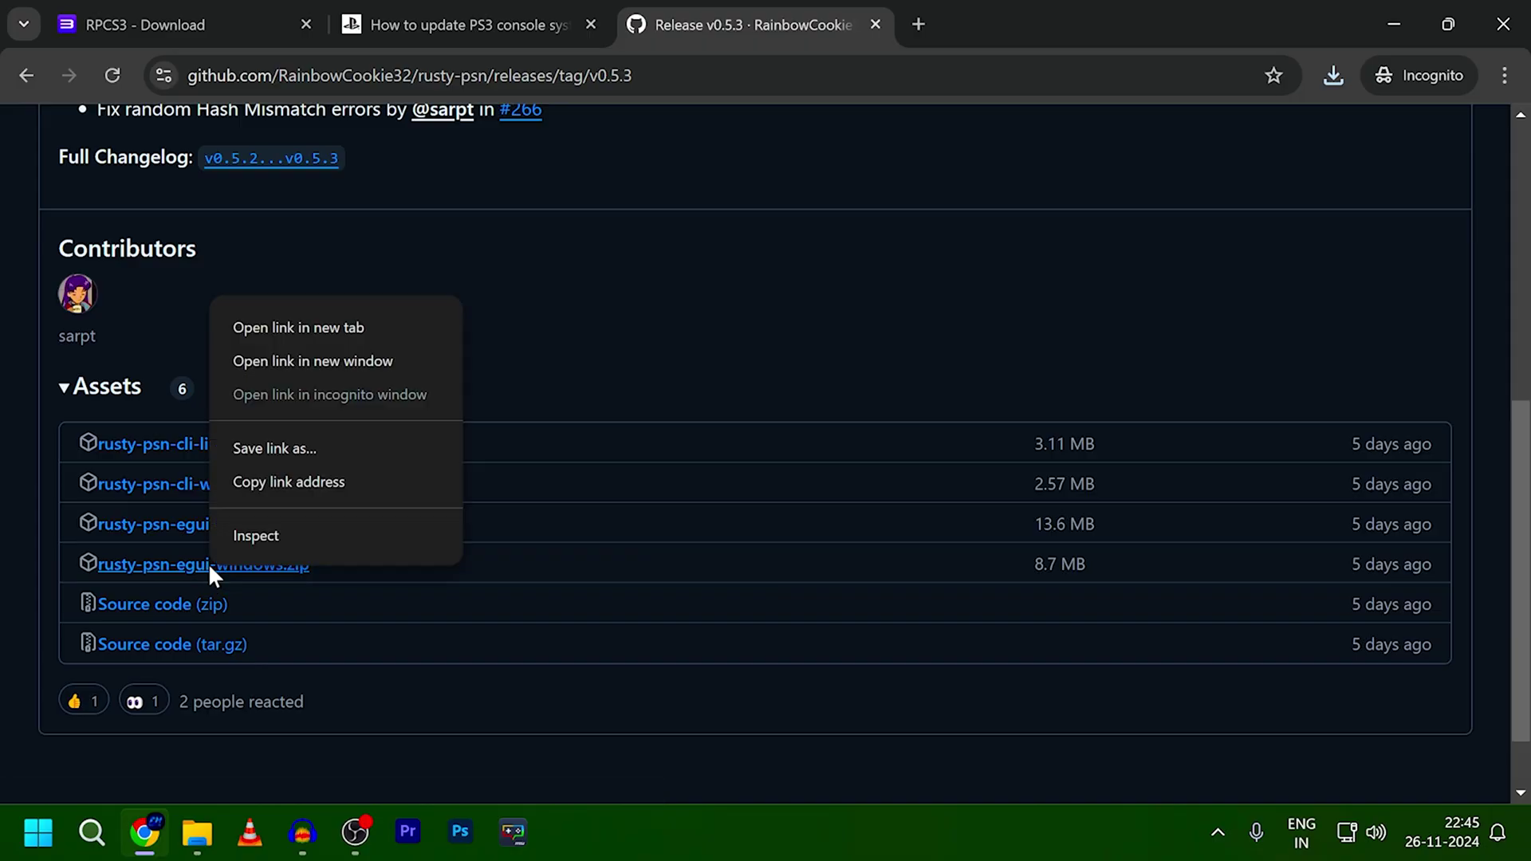
left_click(209, 564)
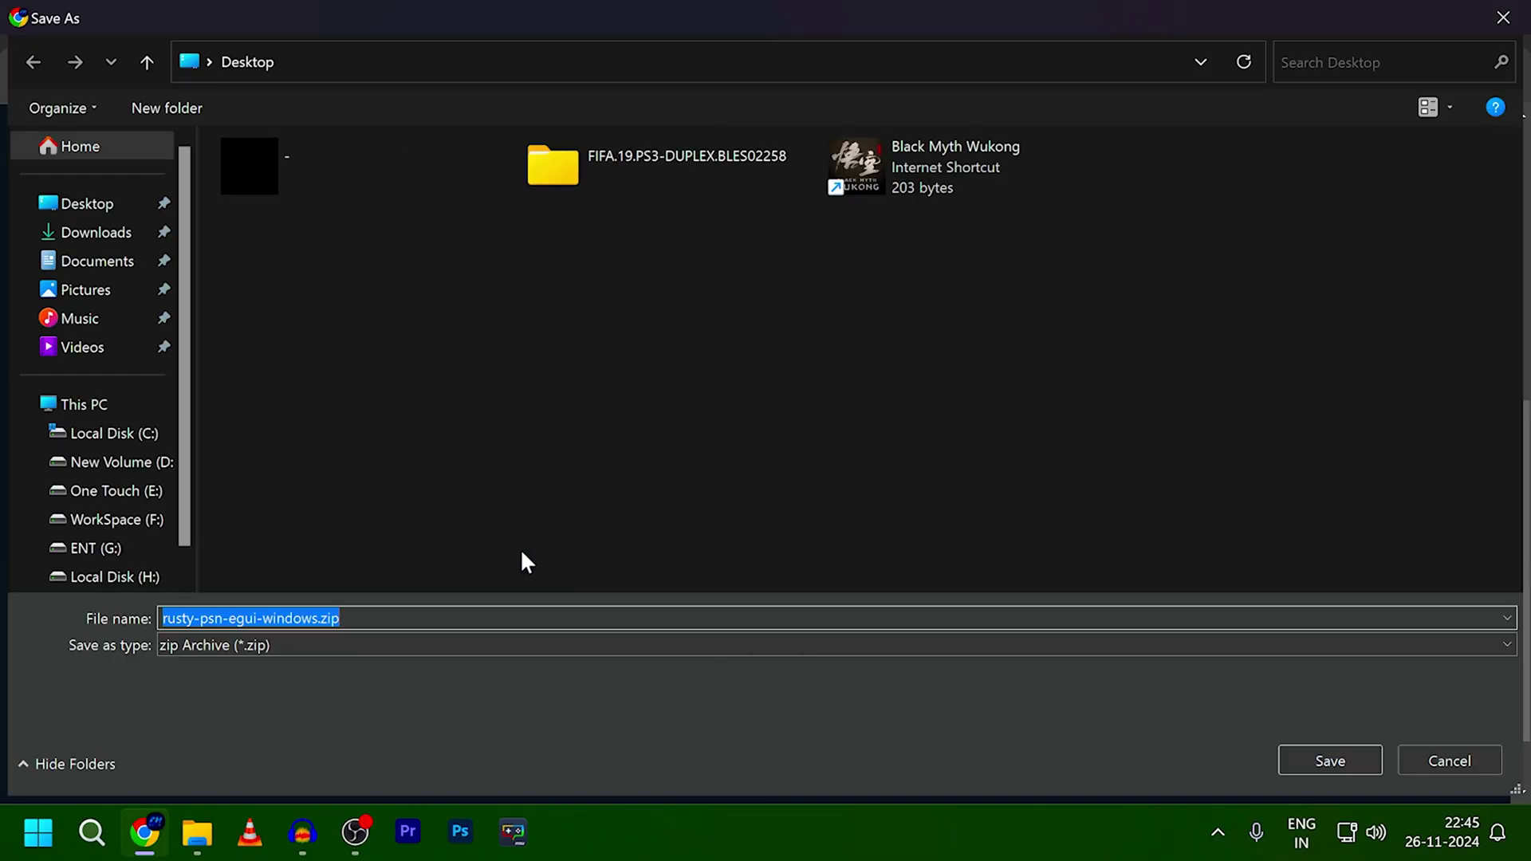
left_click(20, 209)
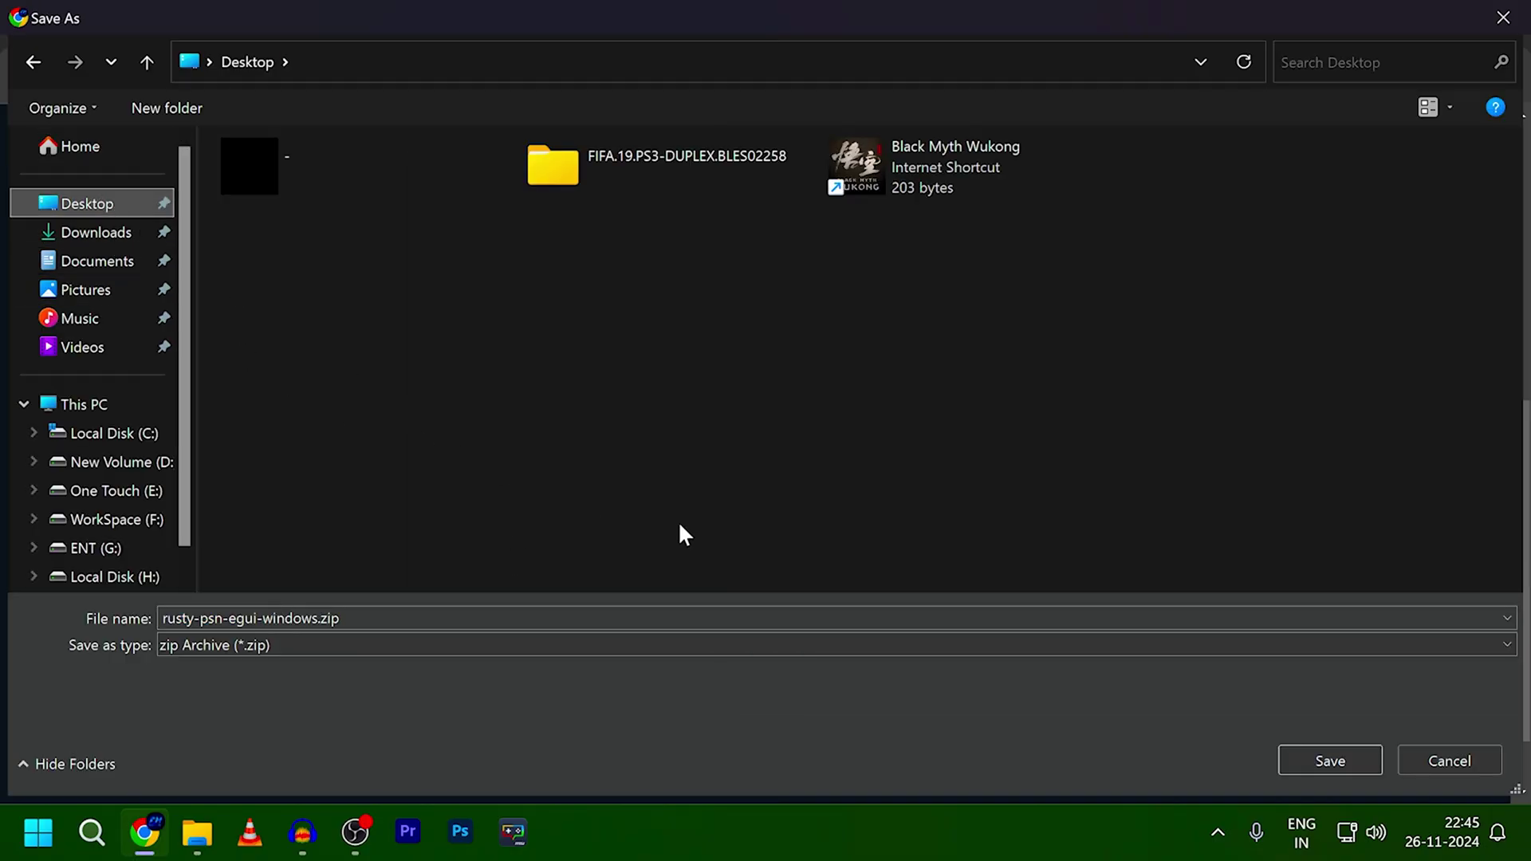
left_click(1284, 764)
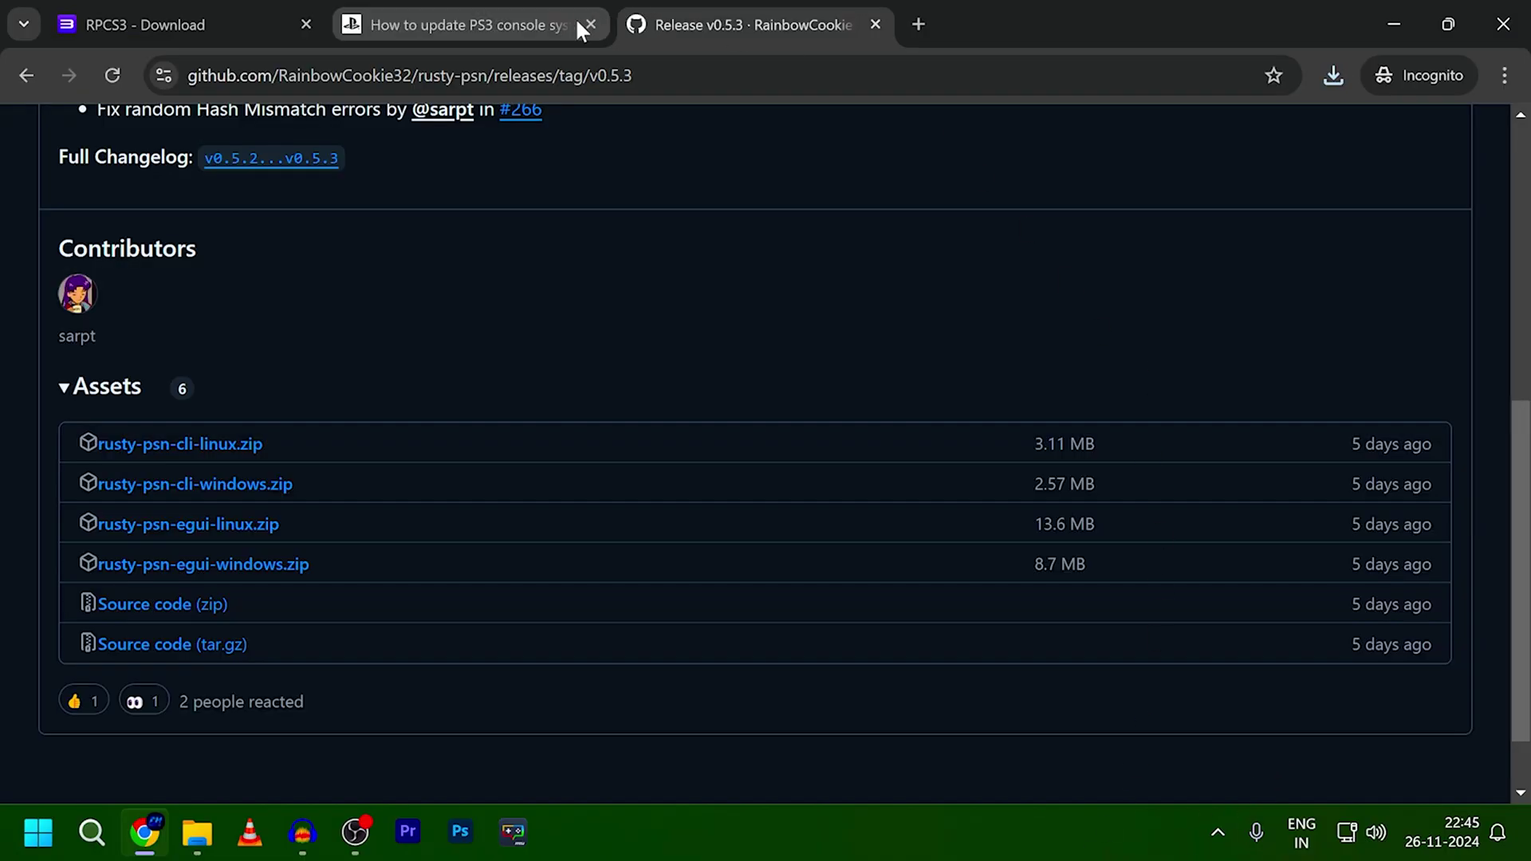
Step: Review the recent download history and close the browser window
left_click(1333, 74)
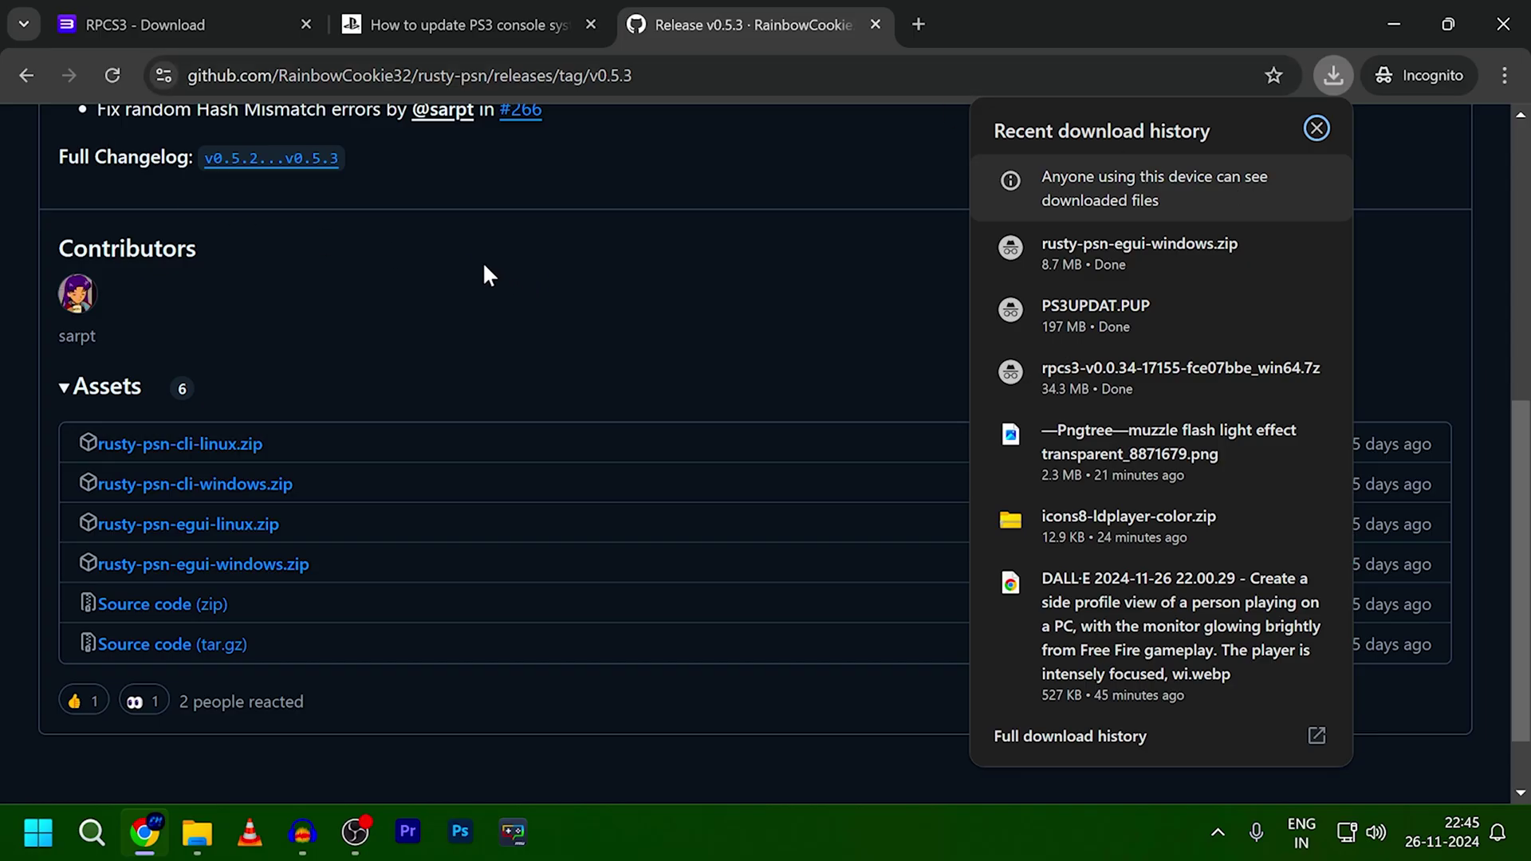
left_click(185, 24)
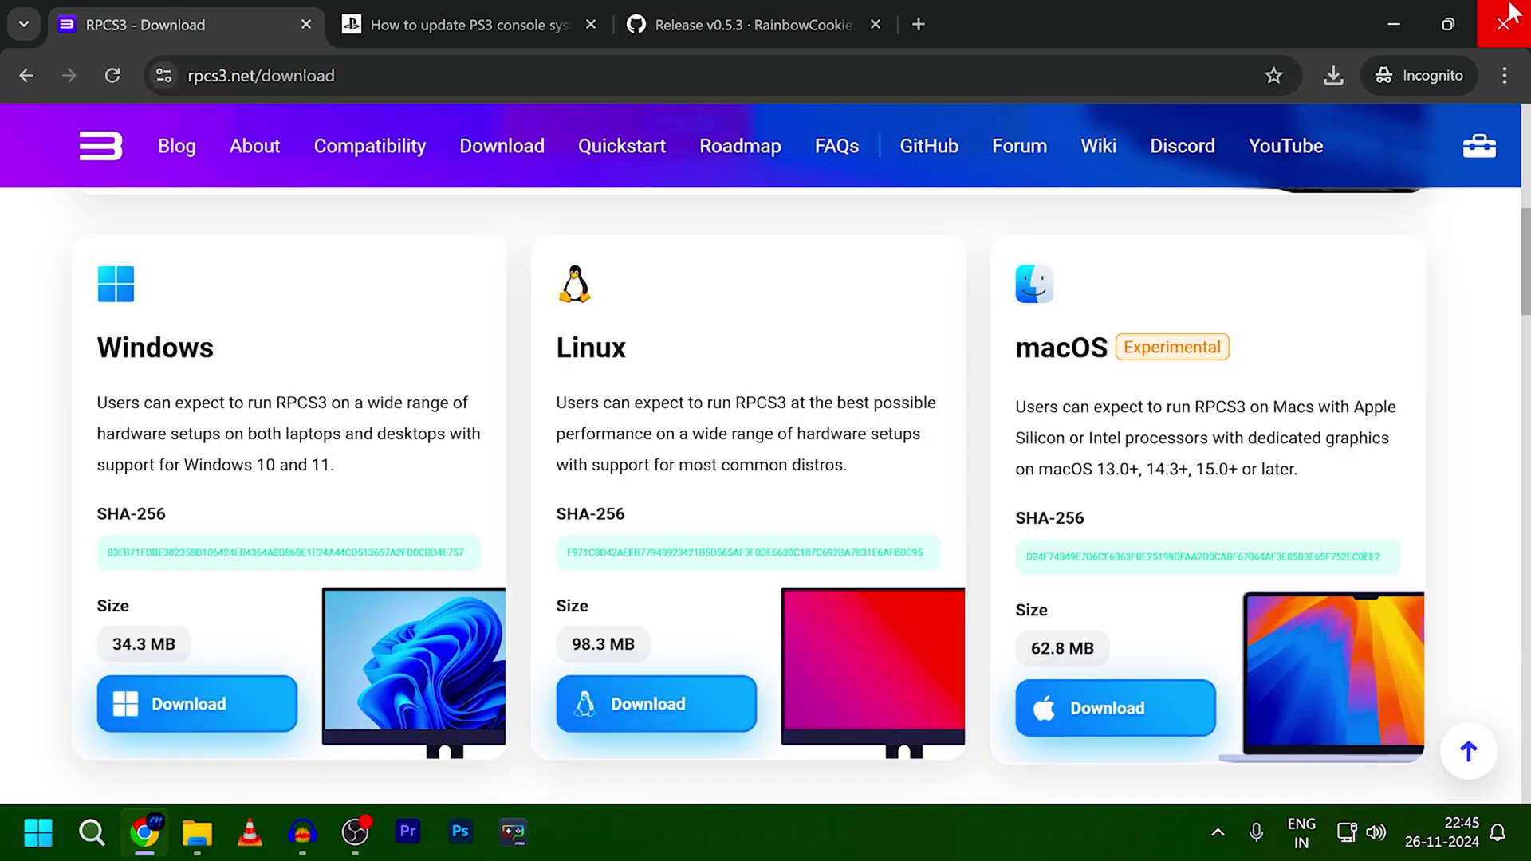
left_click(1512, 32)
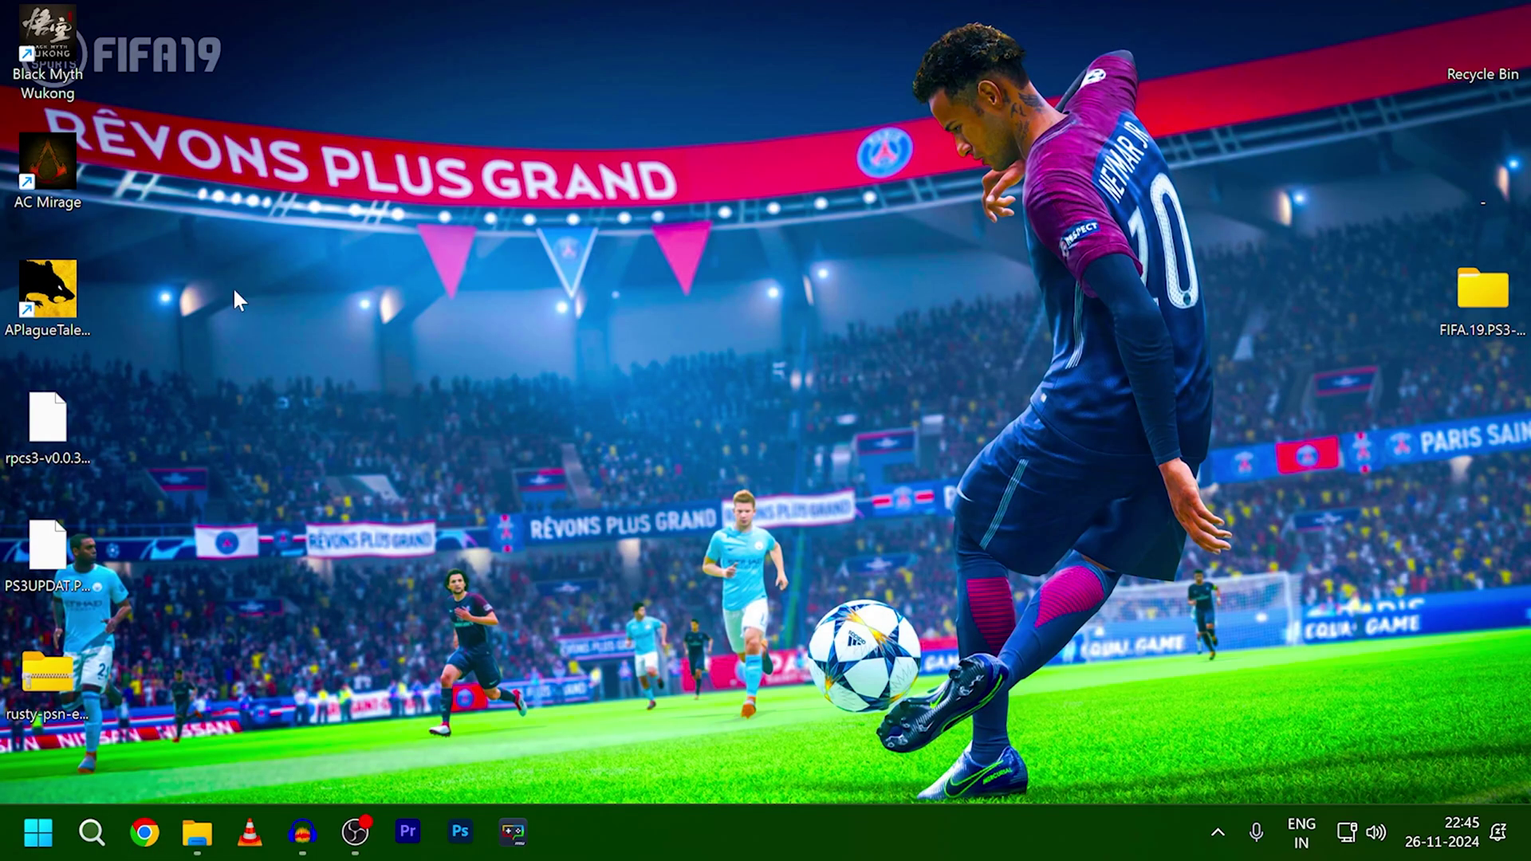
Step: Create a folder named PS3 on the desktop and move the downloaded rpcs3 archive into it
right_click(578, 305)
mouse_move(639, 541)
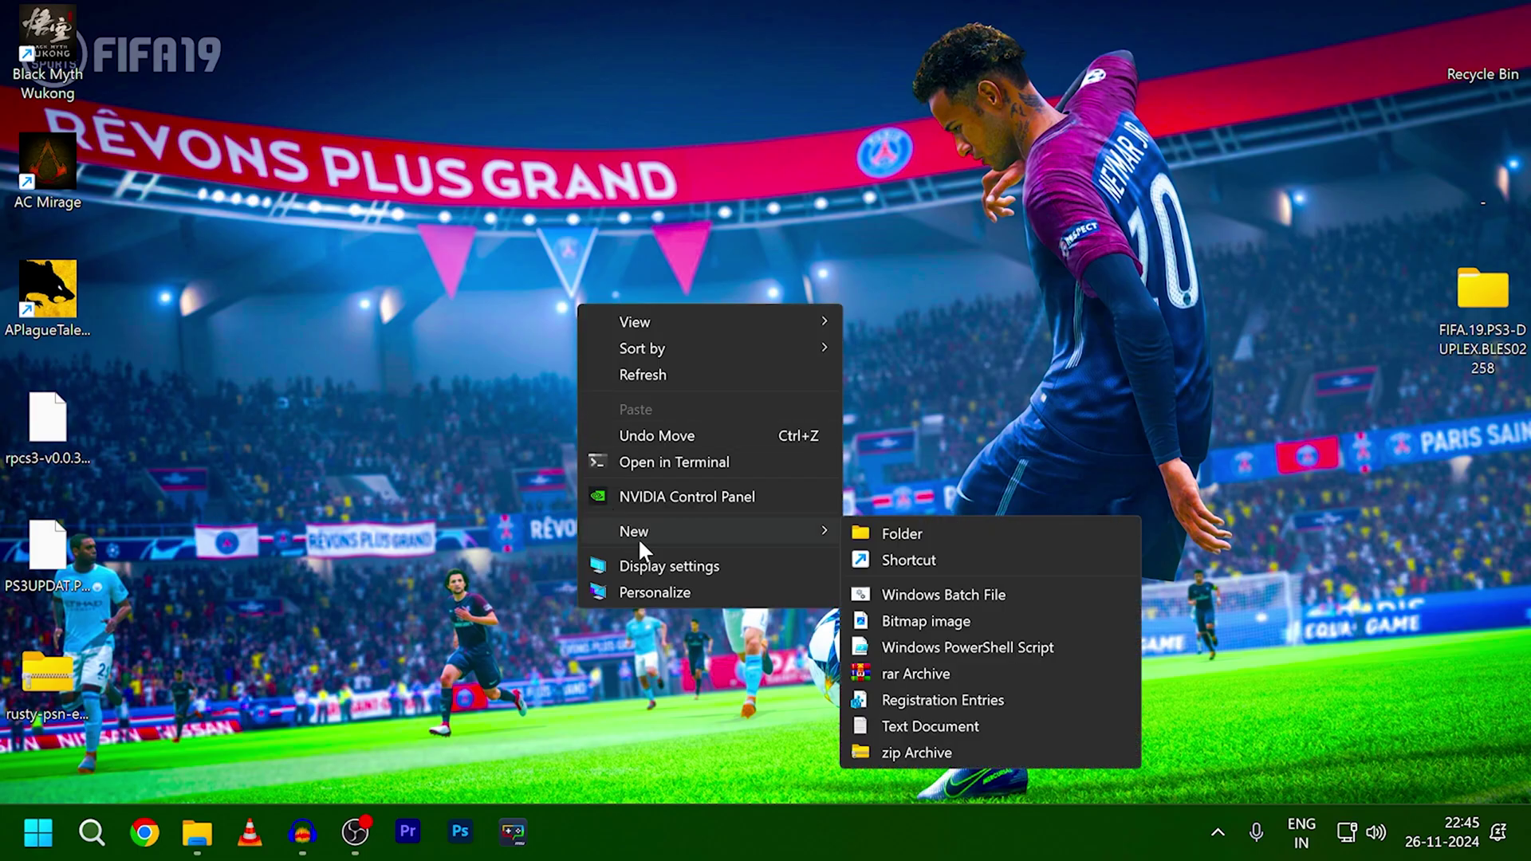
left_click(901, 533)
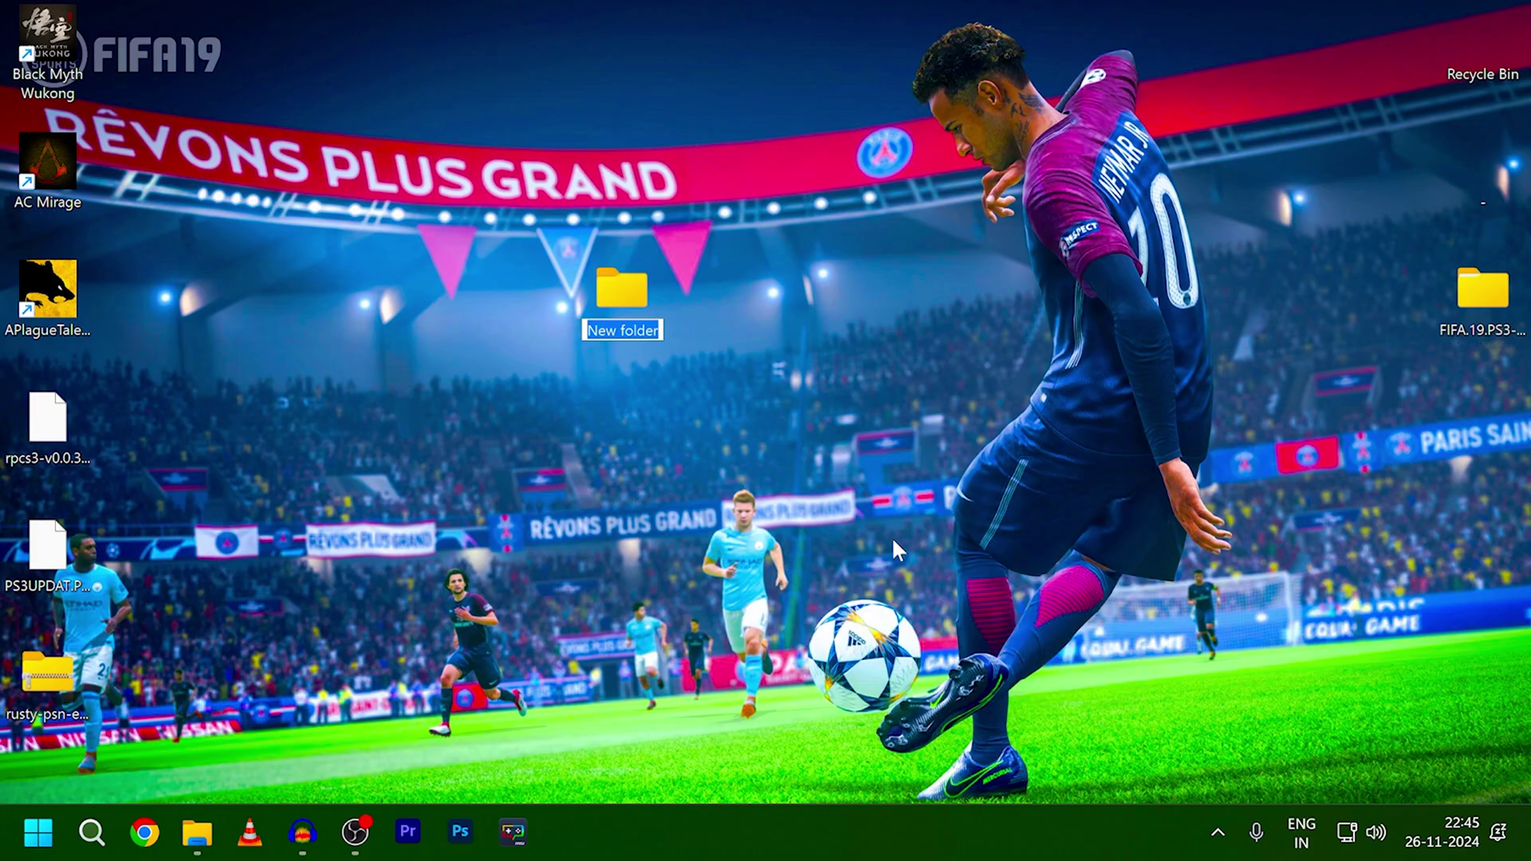
type("PS3")
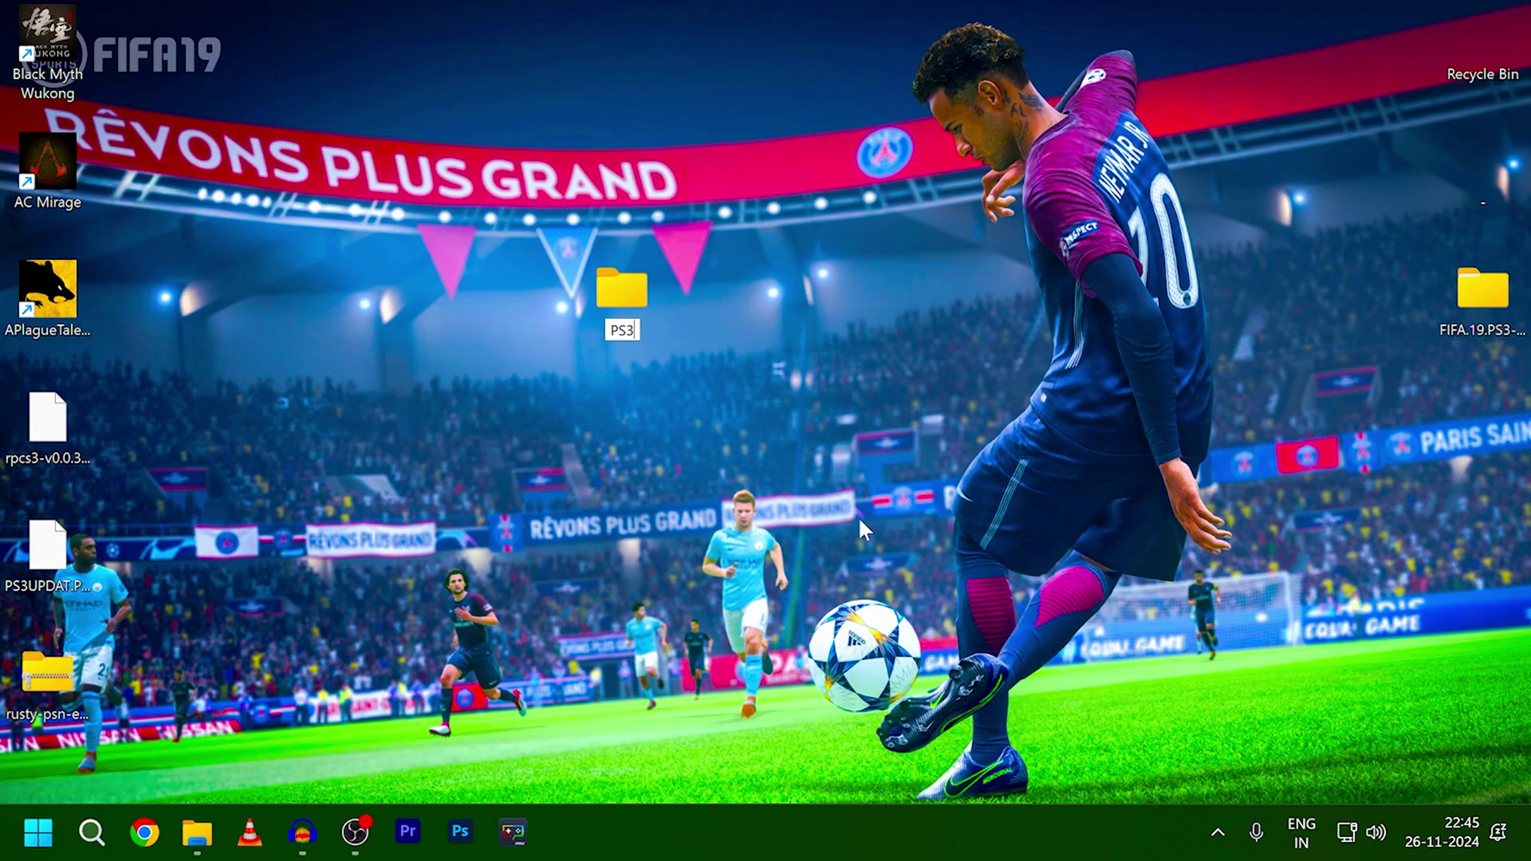
left_click_drag(70, 428, 638, 279)
Step: Extract the rpcs3 archive directly into the PS3 folder with 7-Zip and delete the archive
double_click(630, 289)
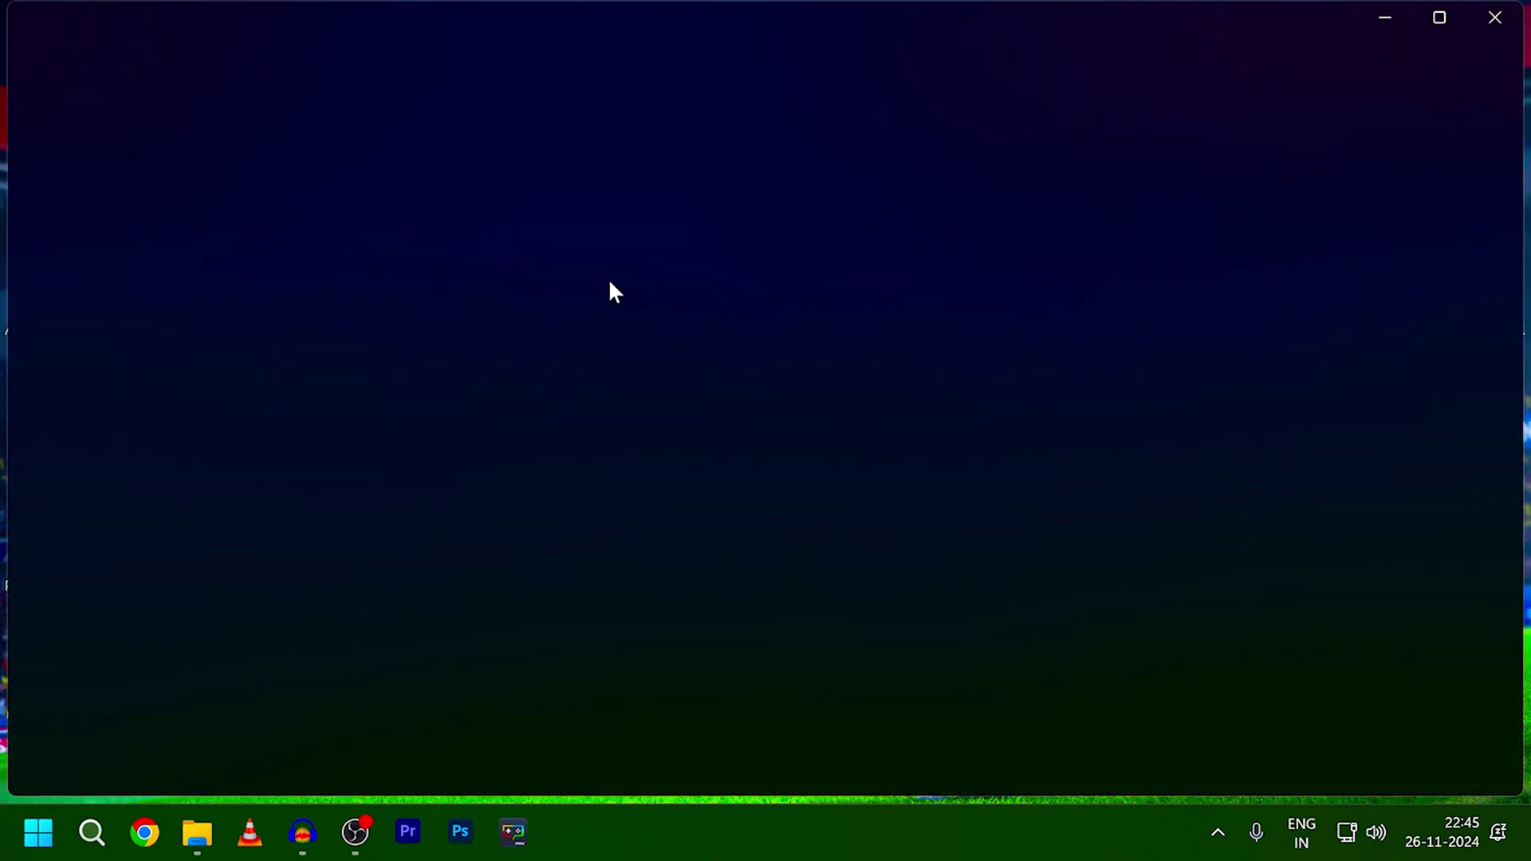
right_click(414, 214)
mouse_move(665, 394)
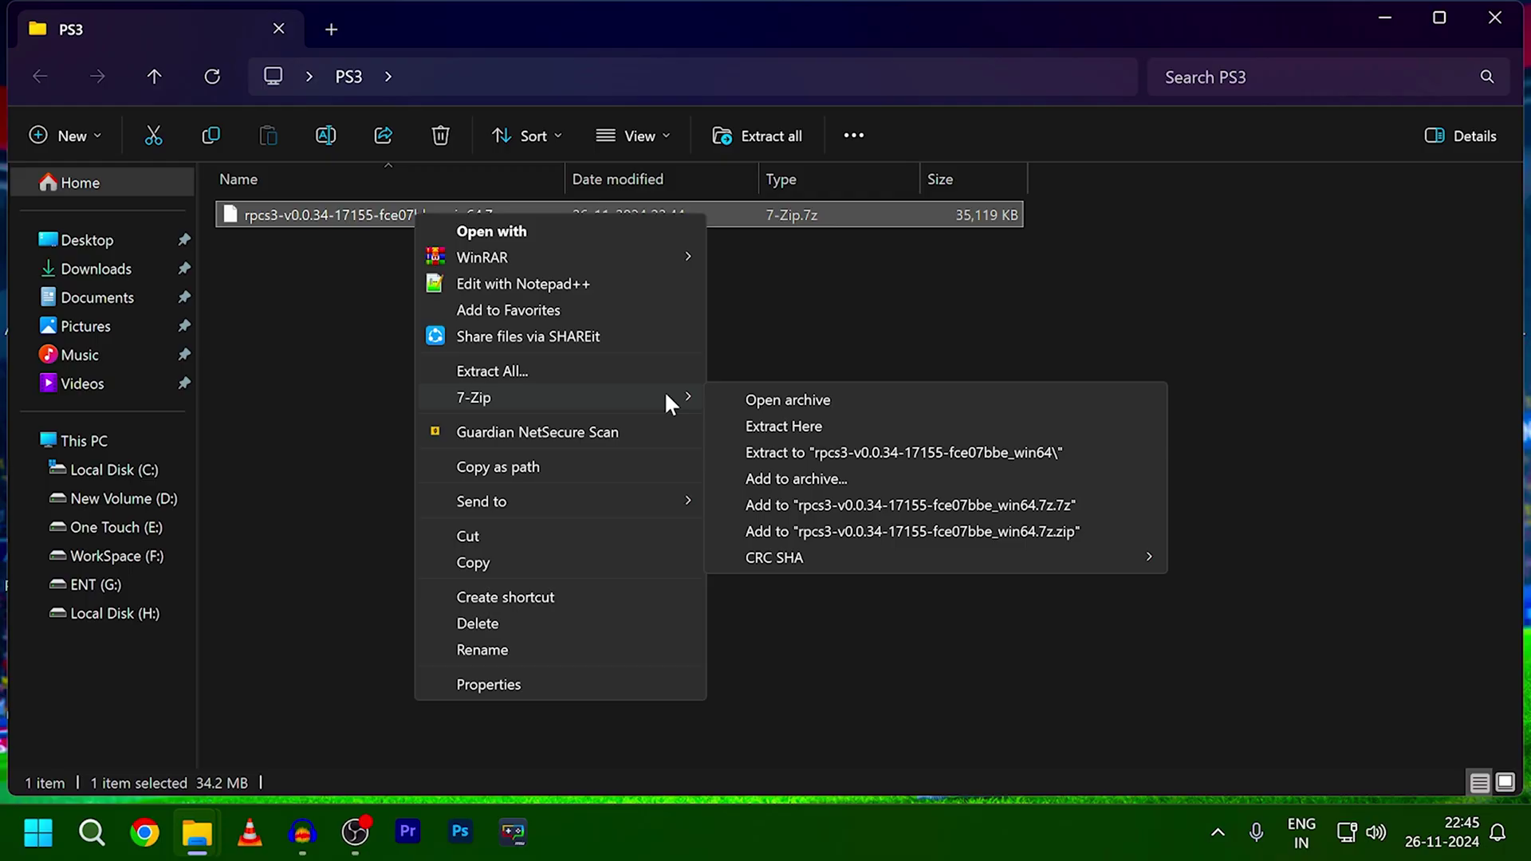
left_click(801, 429)
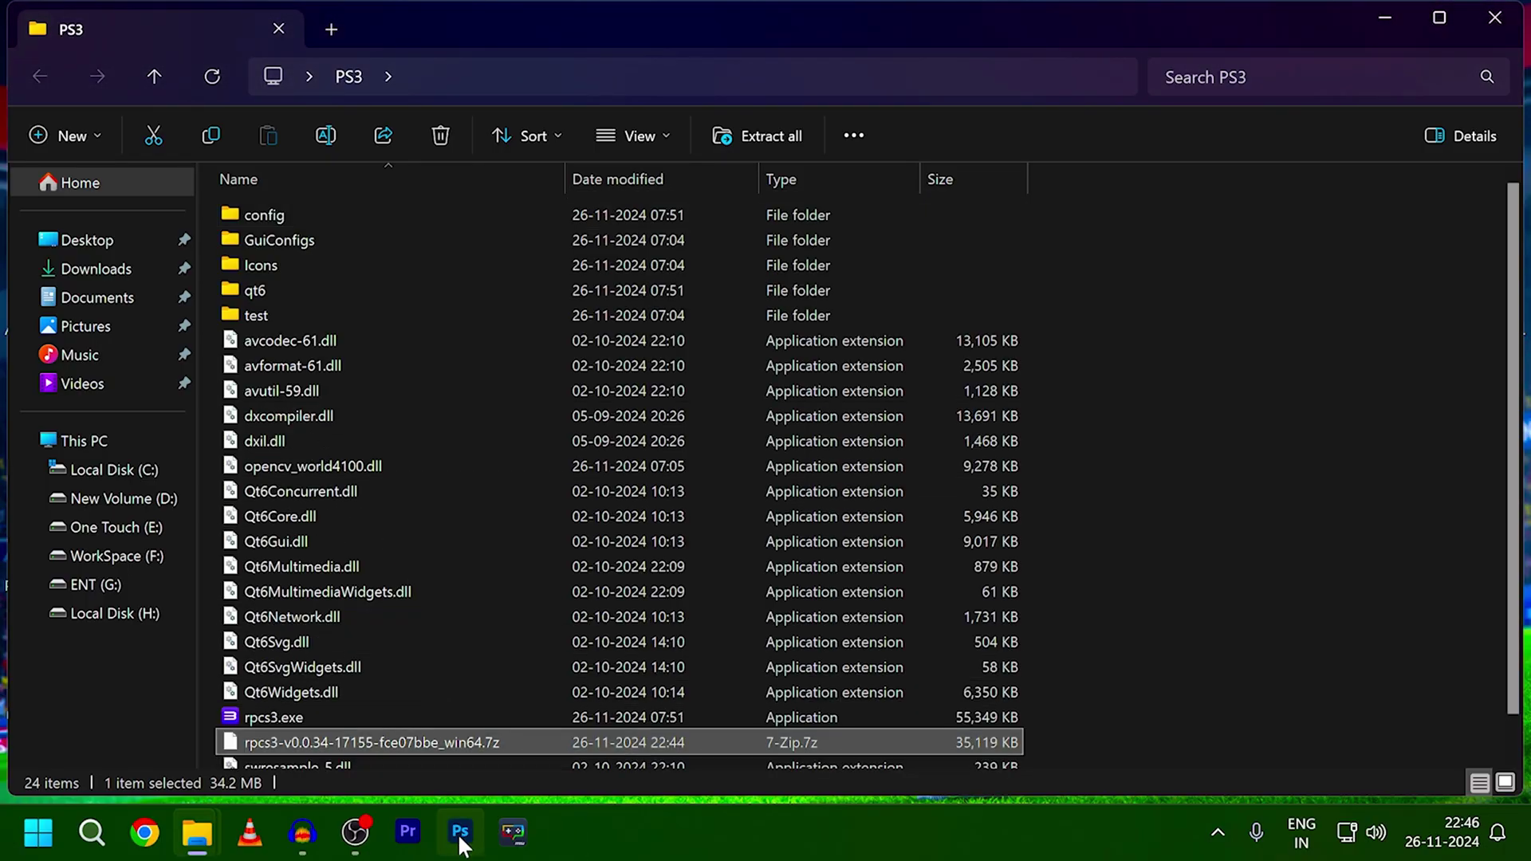
key("Delete")
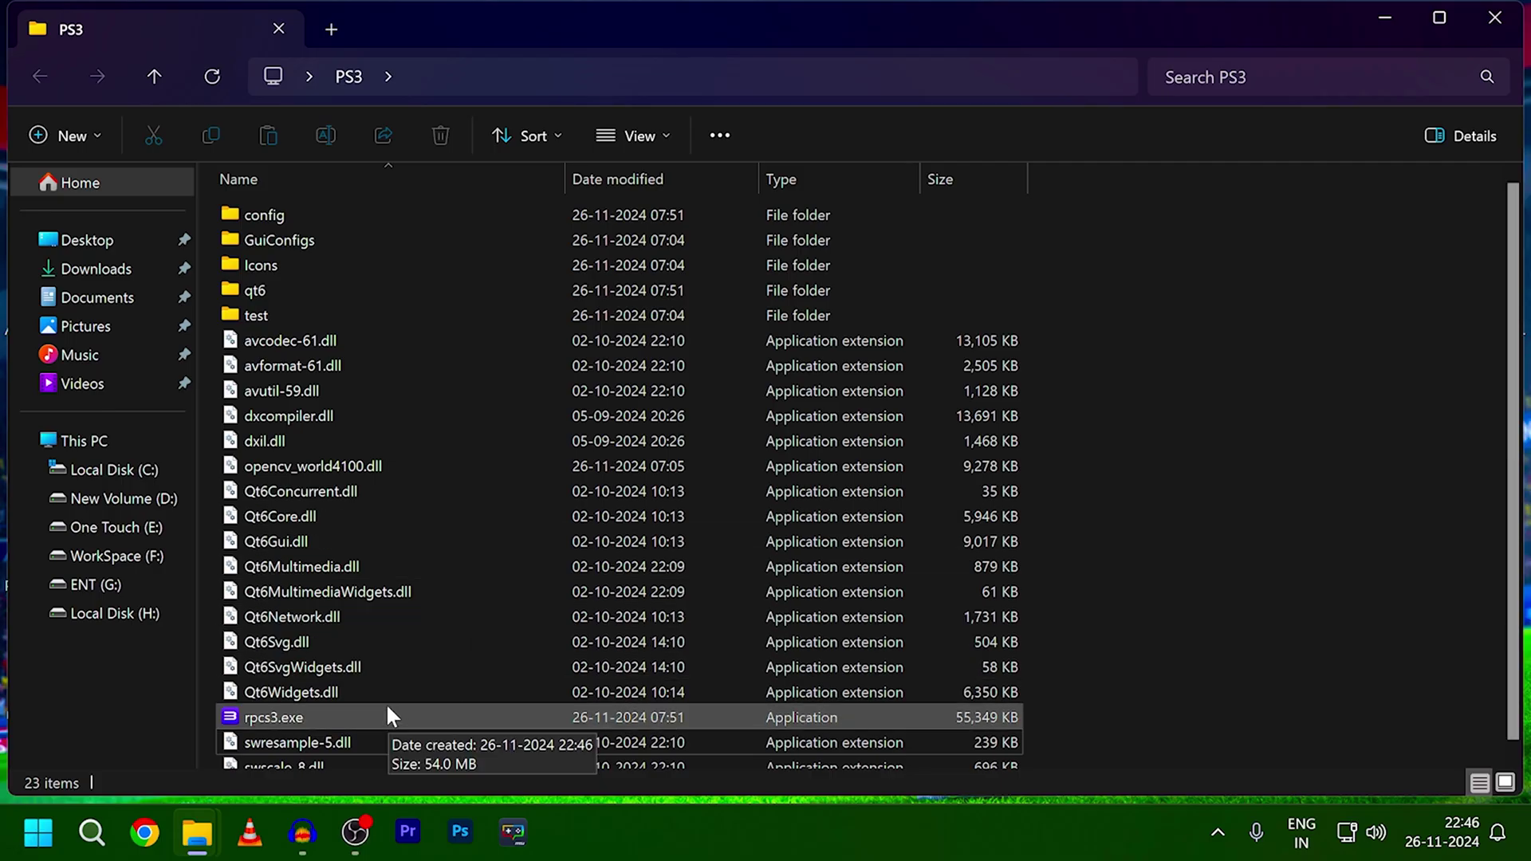
Step: Launch rpcs3.exe and continue past the welcome dialog with the Quickstart guide marked as read and "Do not show again" enabled
left_click(238, 721)
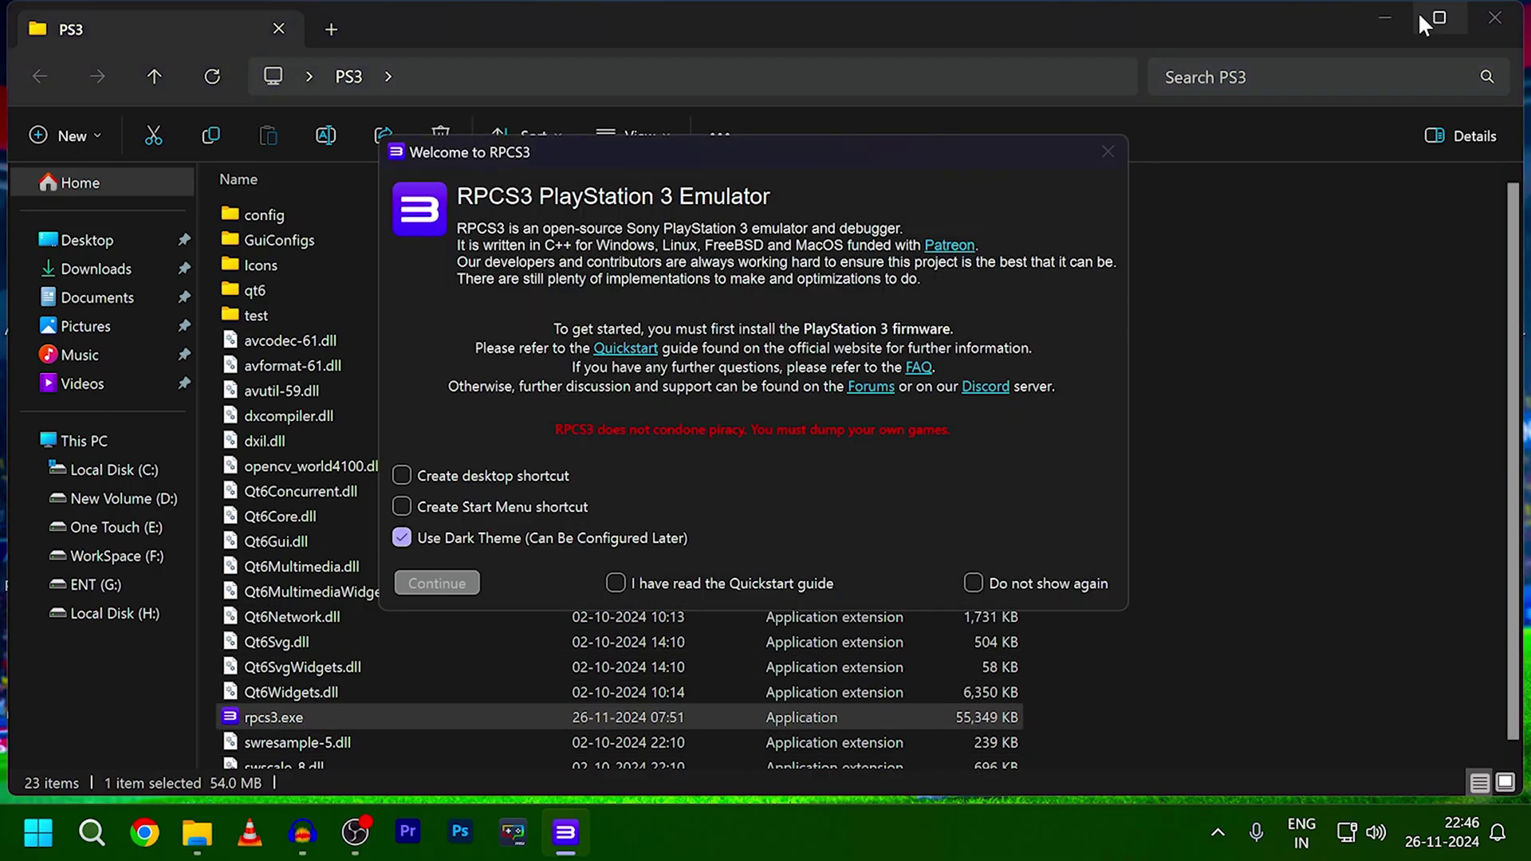
left_click(1417, 11)
left_click(1403, 6)
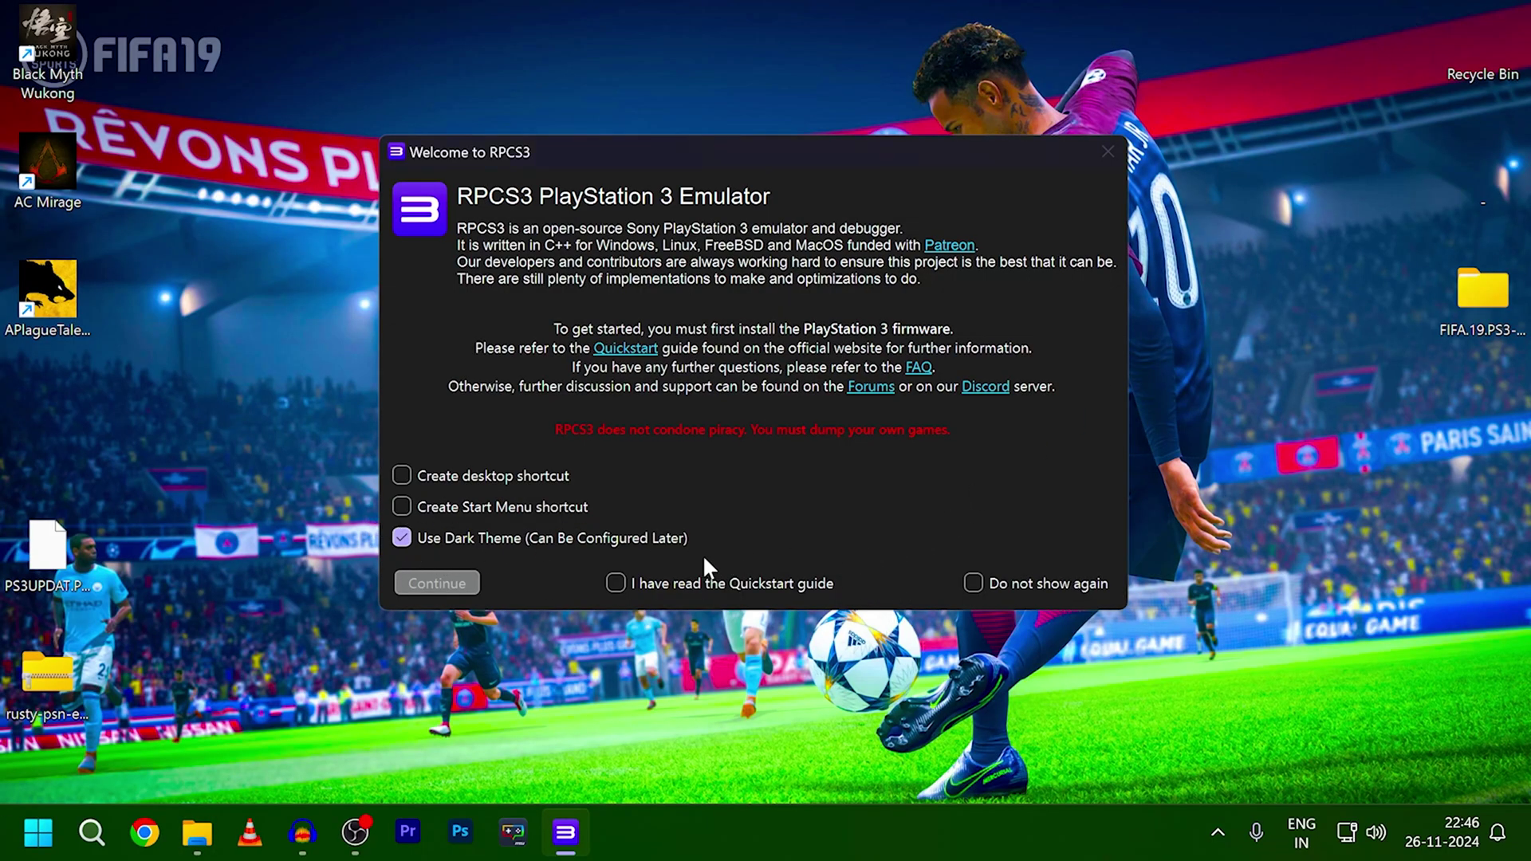
left_click(685, 577)
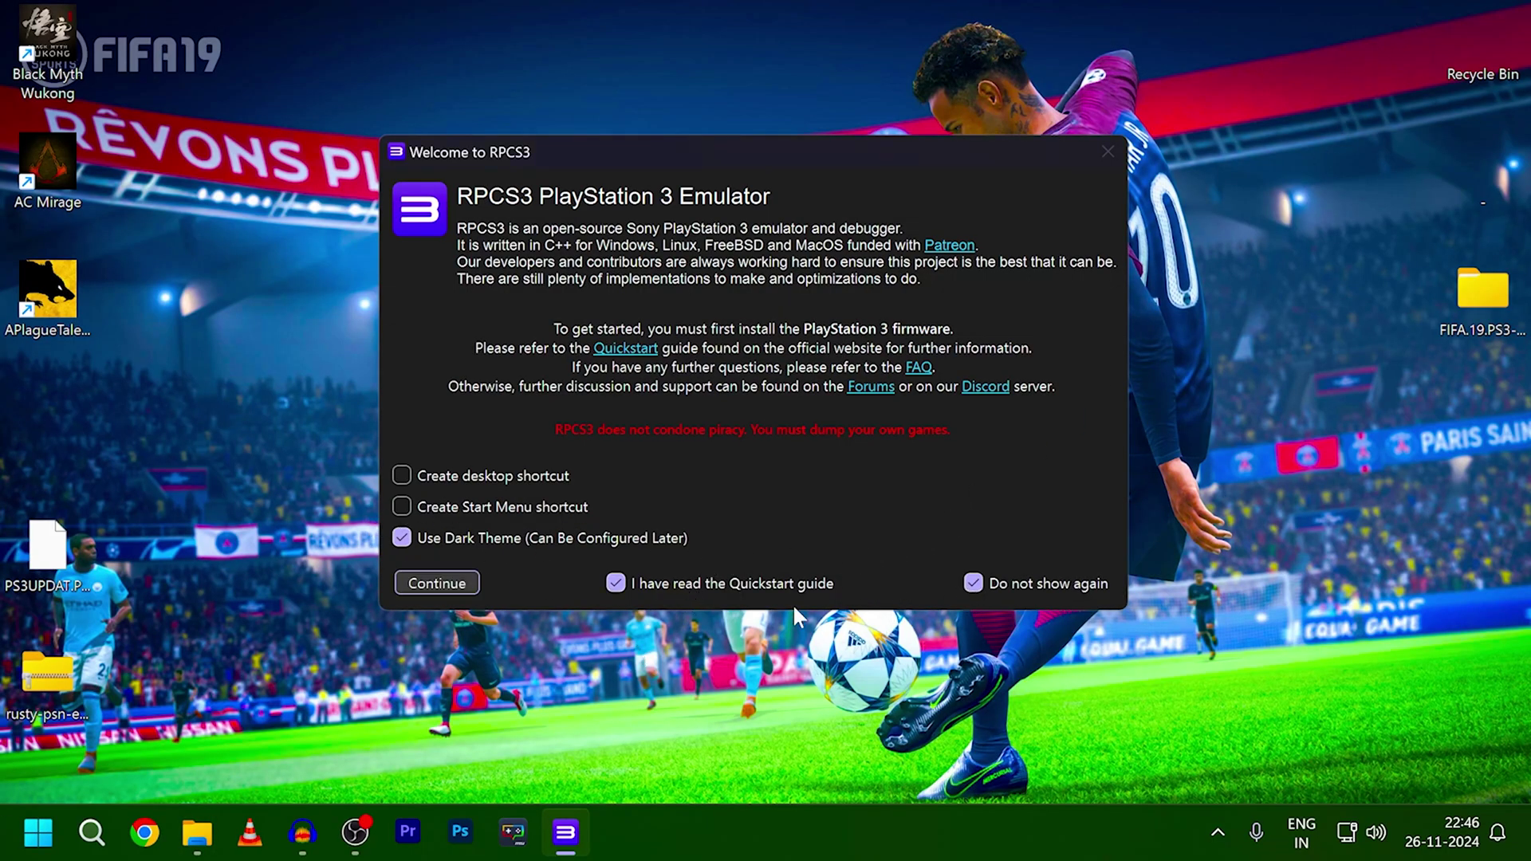
left_click(435, 582)
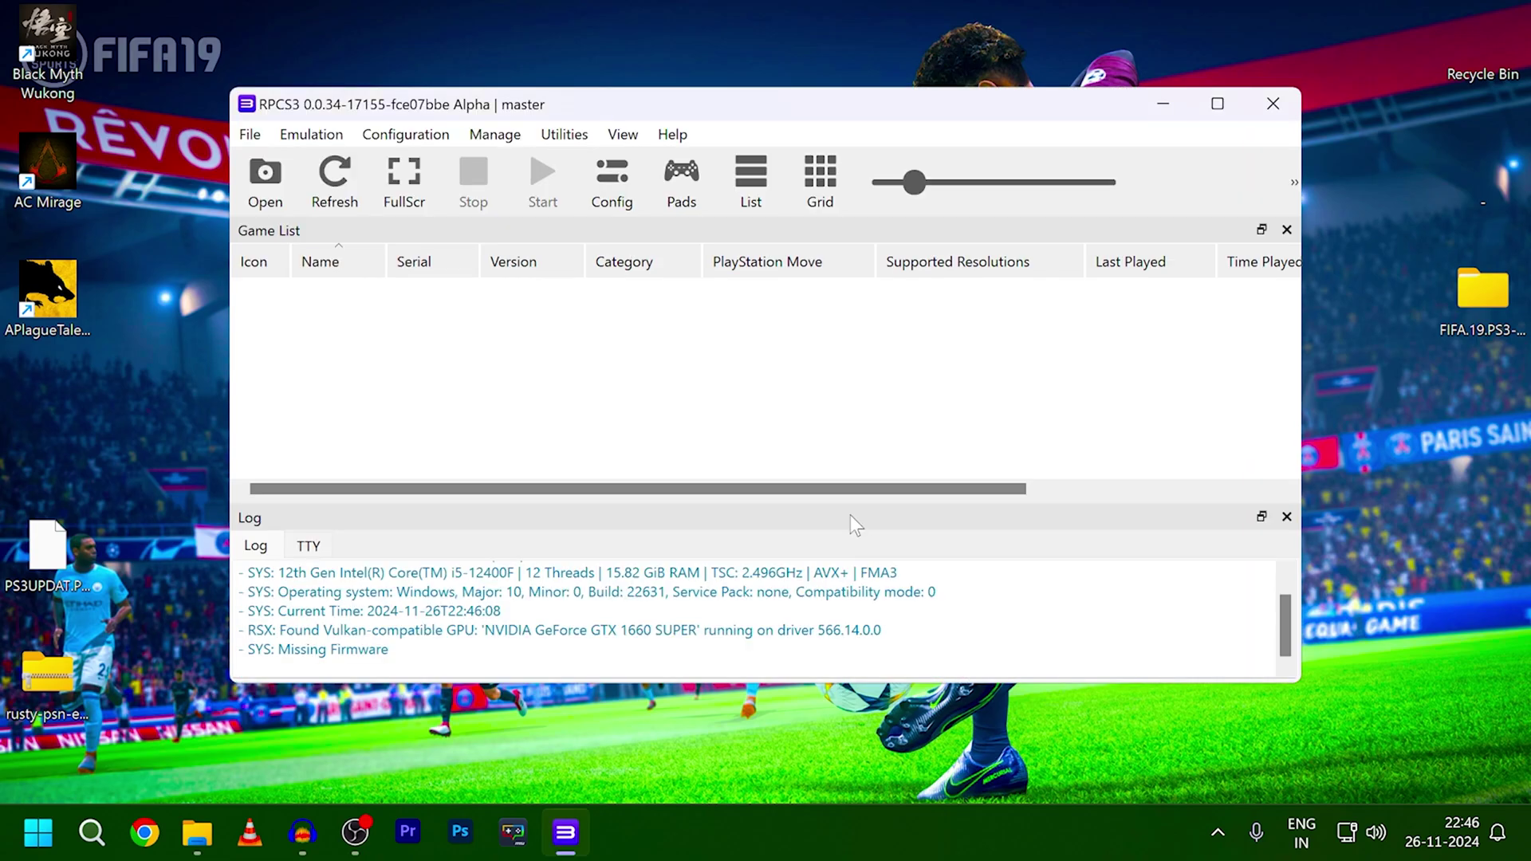
Step: Install the PS3 firmware in RPCS3 from PS3UPDAT.PUP on the Desktop and dismiss the completion message
left_click(249, 134)
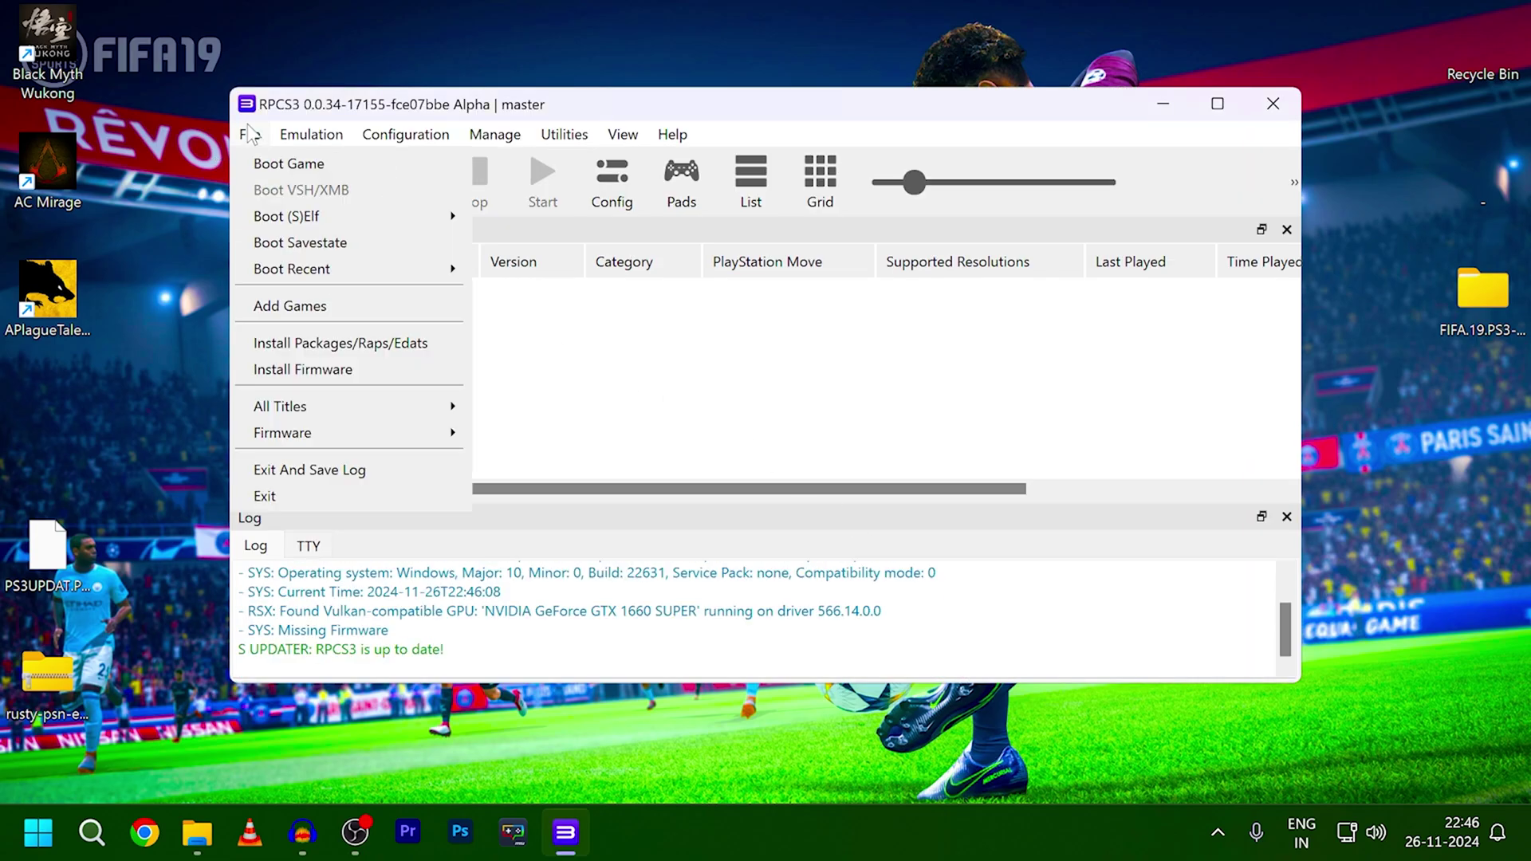
left_click(305, 368)
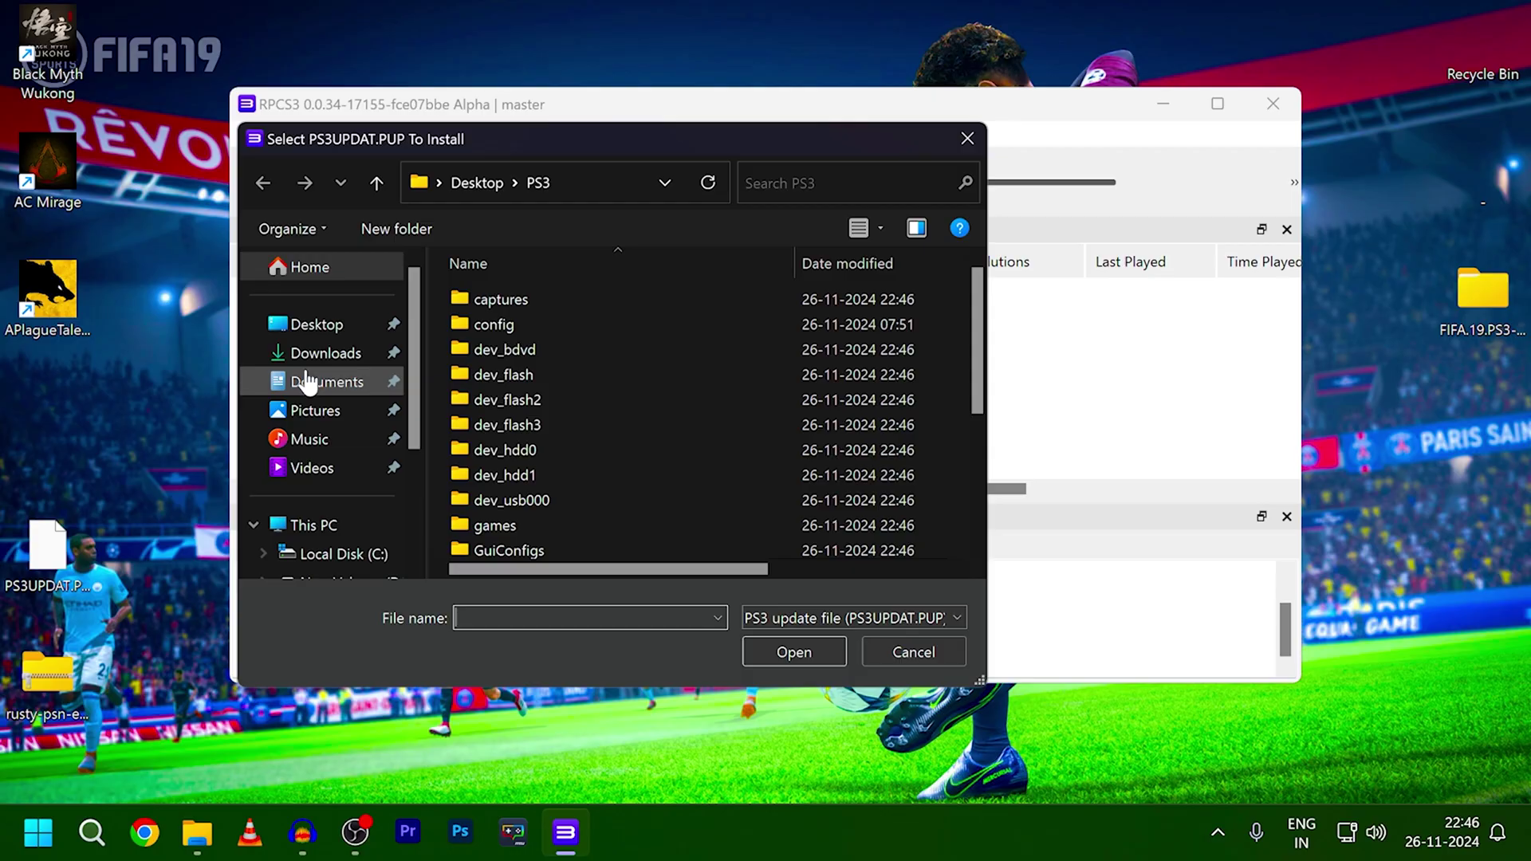
left_click(316, 324)
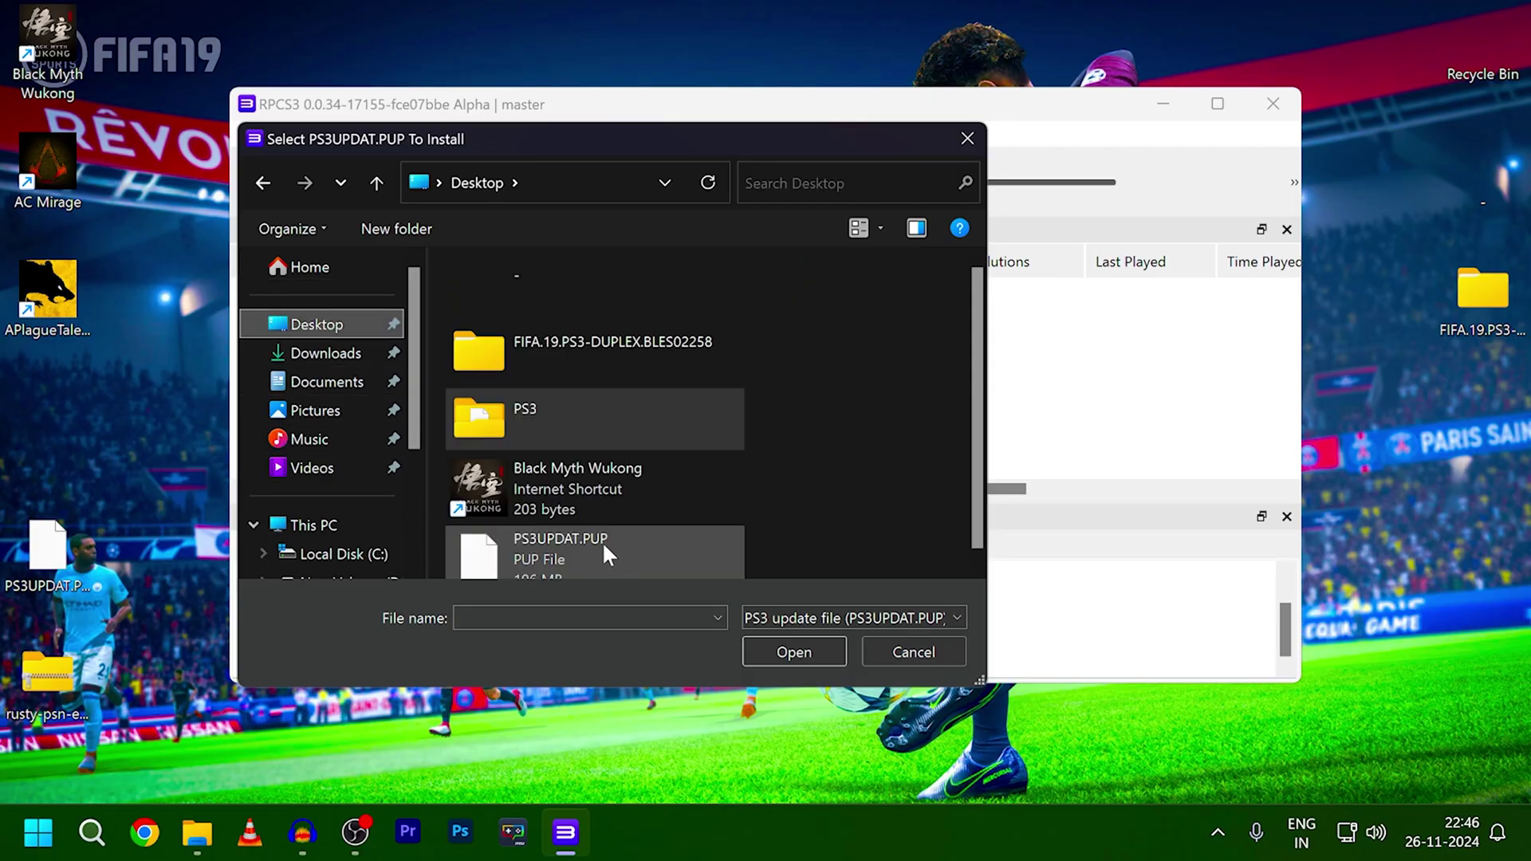
left_click(601, 543)
left_click(820, 649)
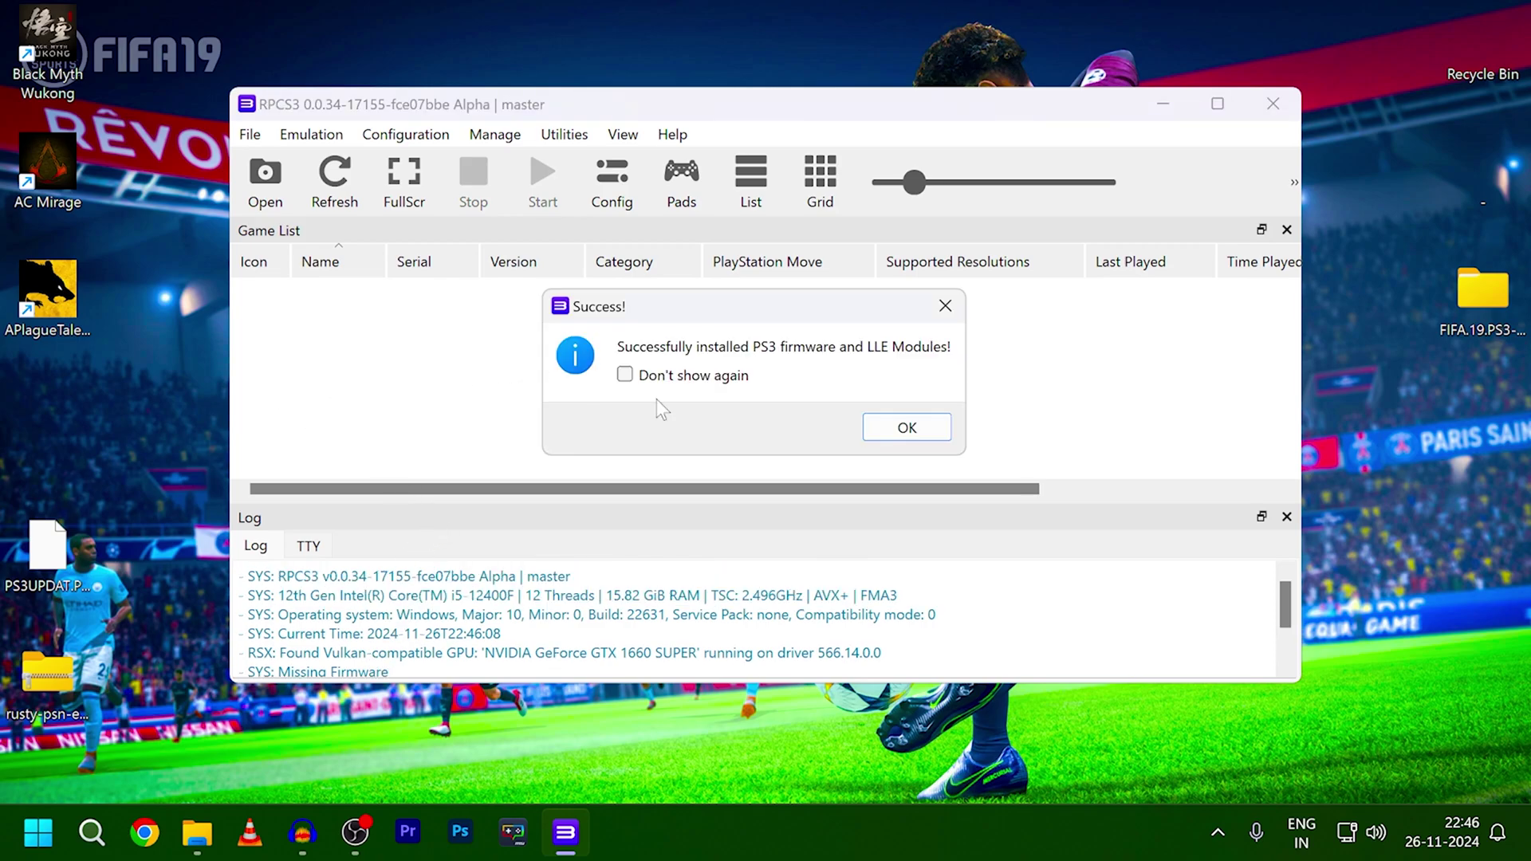
left_click(907, 434)
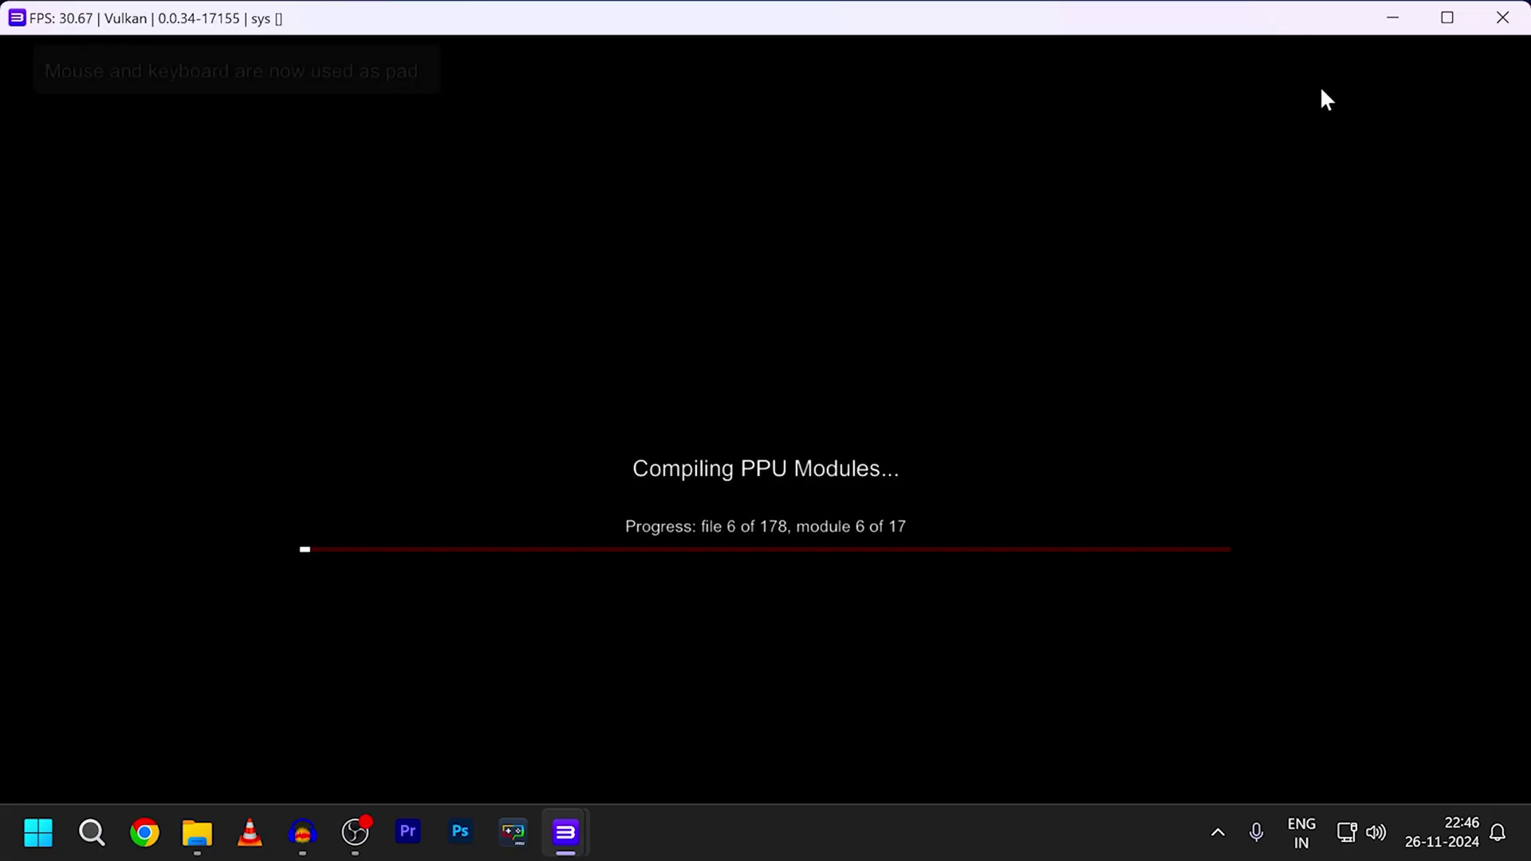
Step: Exit the PPU module compilation and boot FIFA 19 from the BLES02258-[FIFA 19] folder inside FIFA.19.PS3-DUPLEX.BLES02258
left_click(1499, 19)
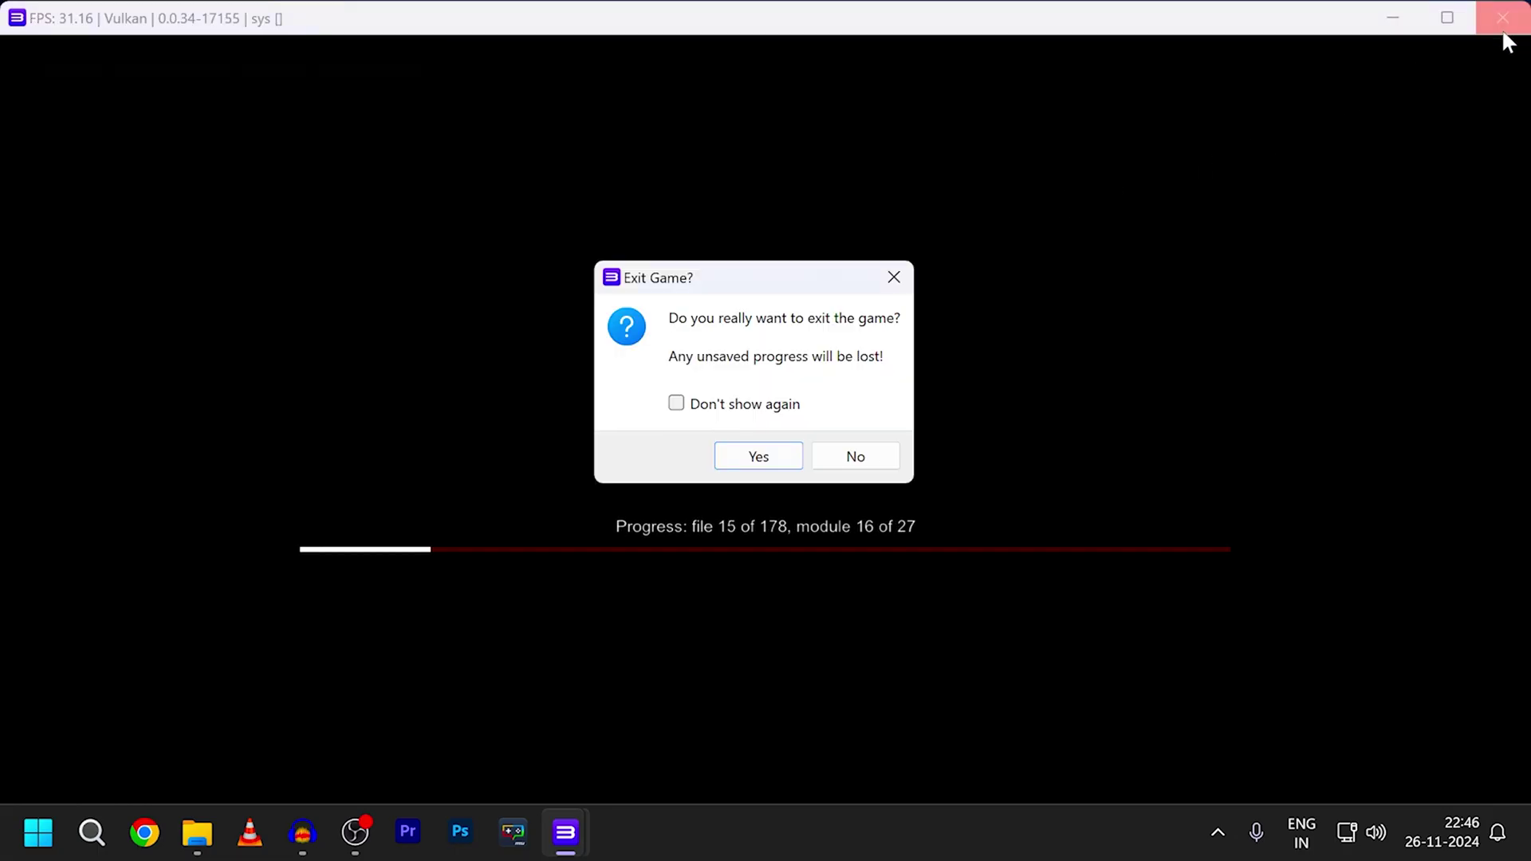
left_click(756, 453)
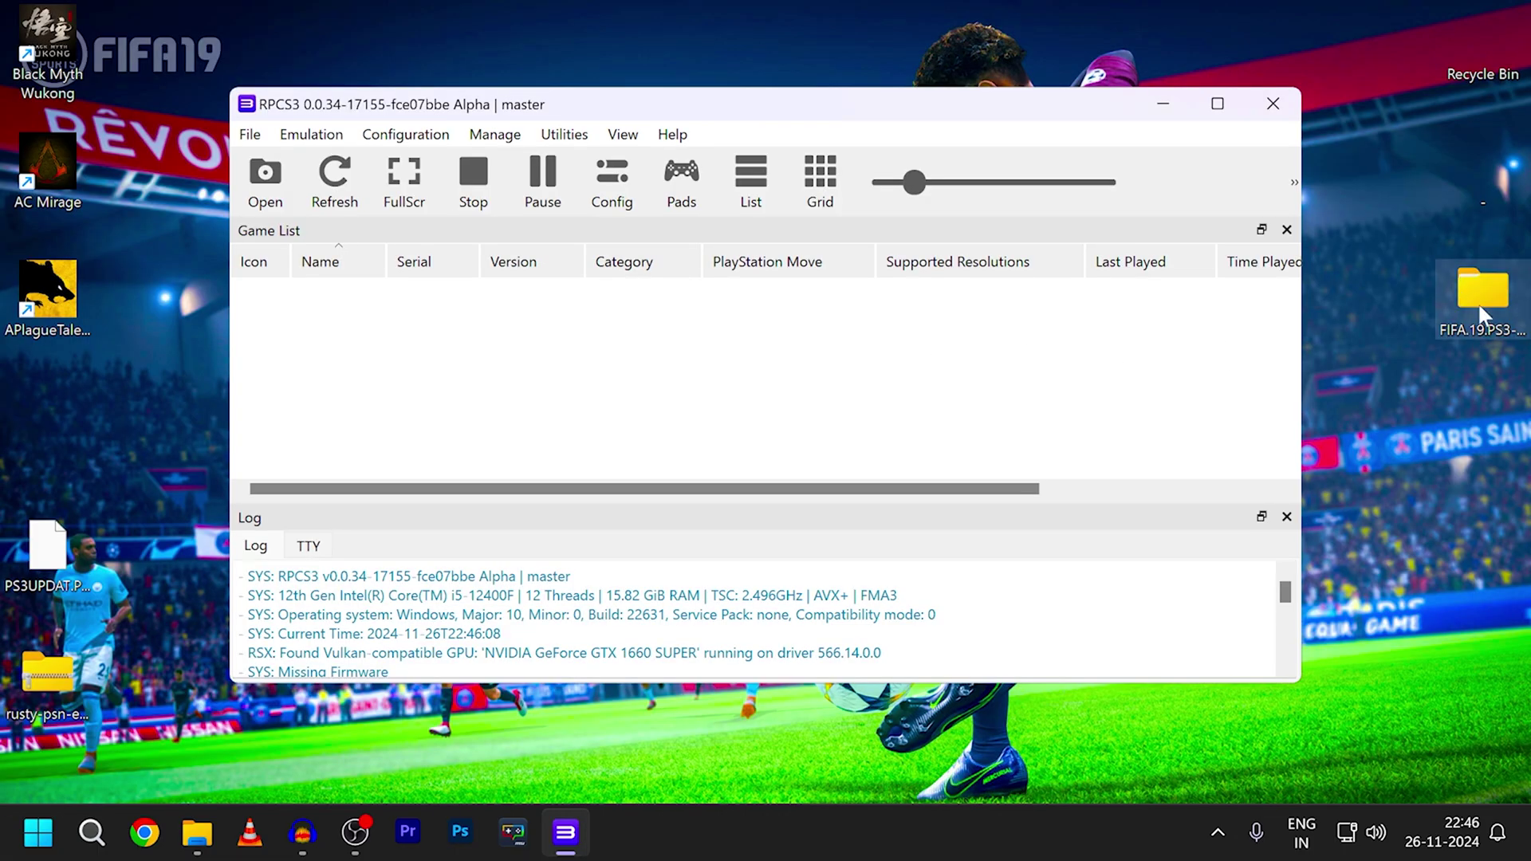
left_click(267, 187)
double_click(496, 363)
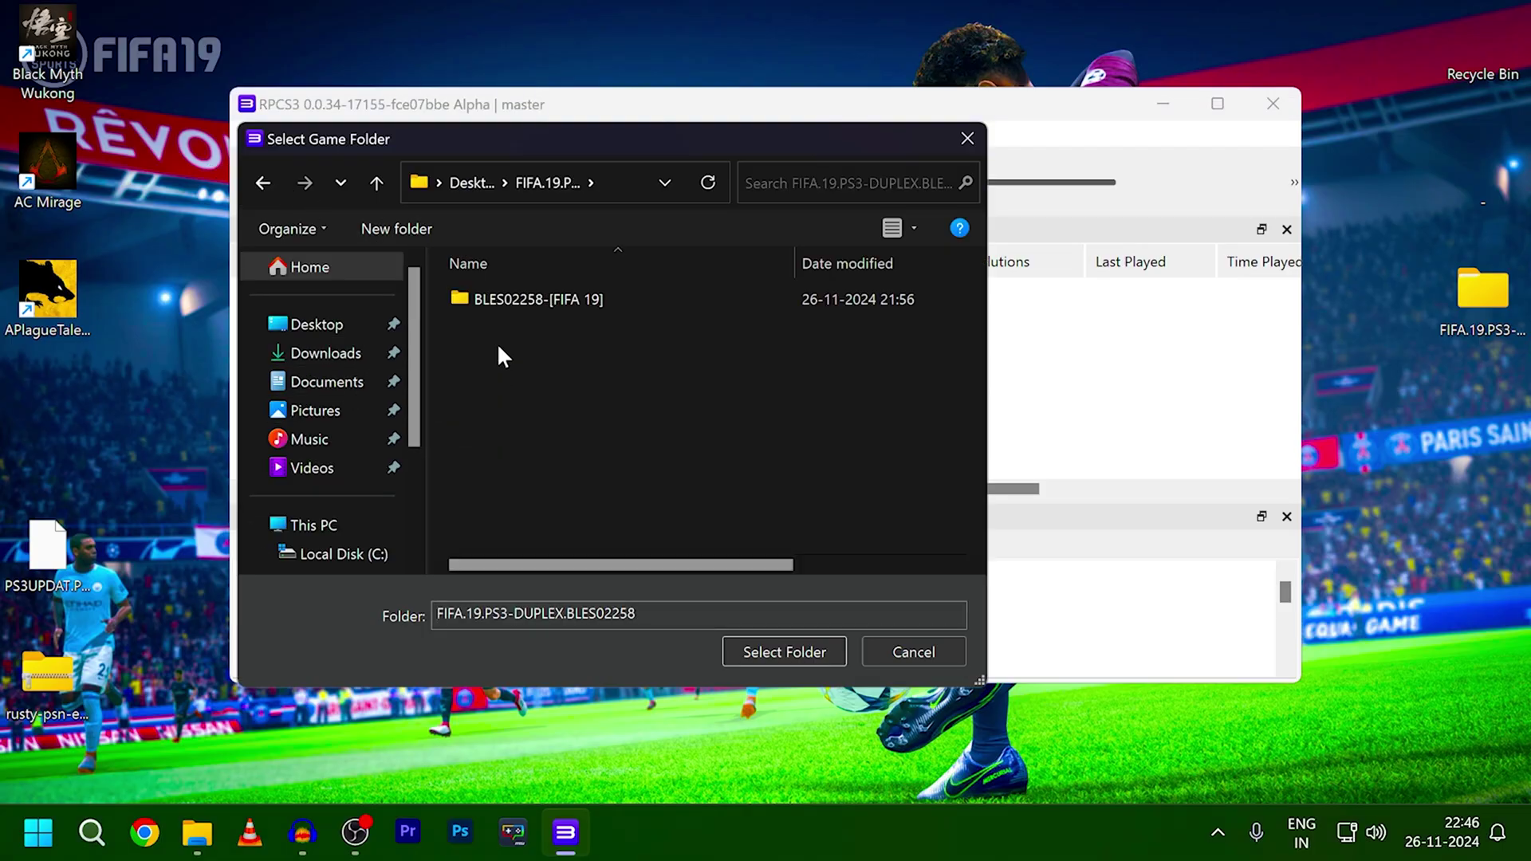
left_click(502, 299)
left_click(777, 646)
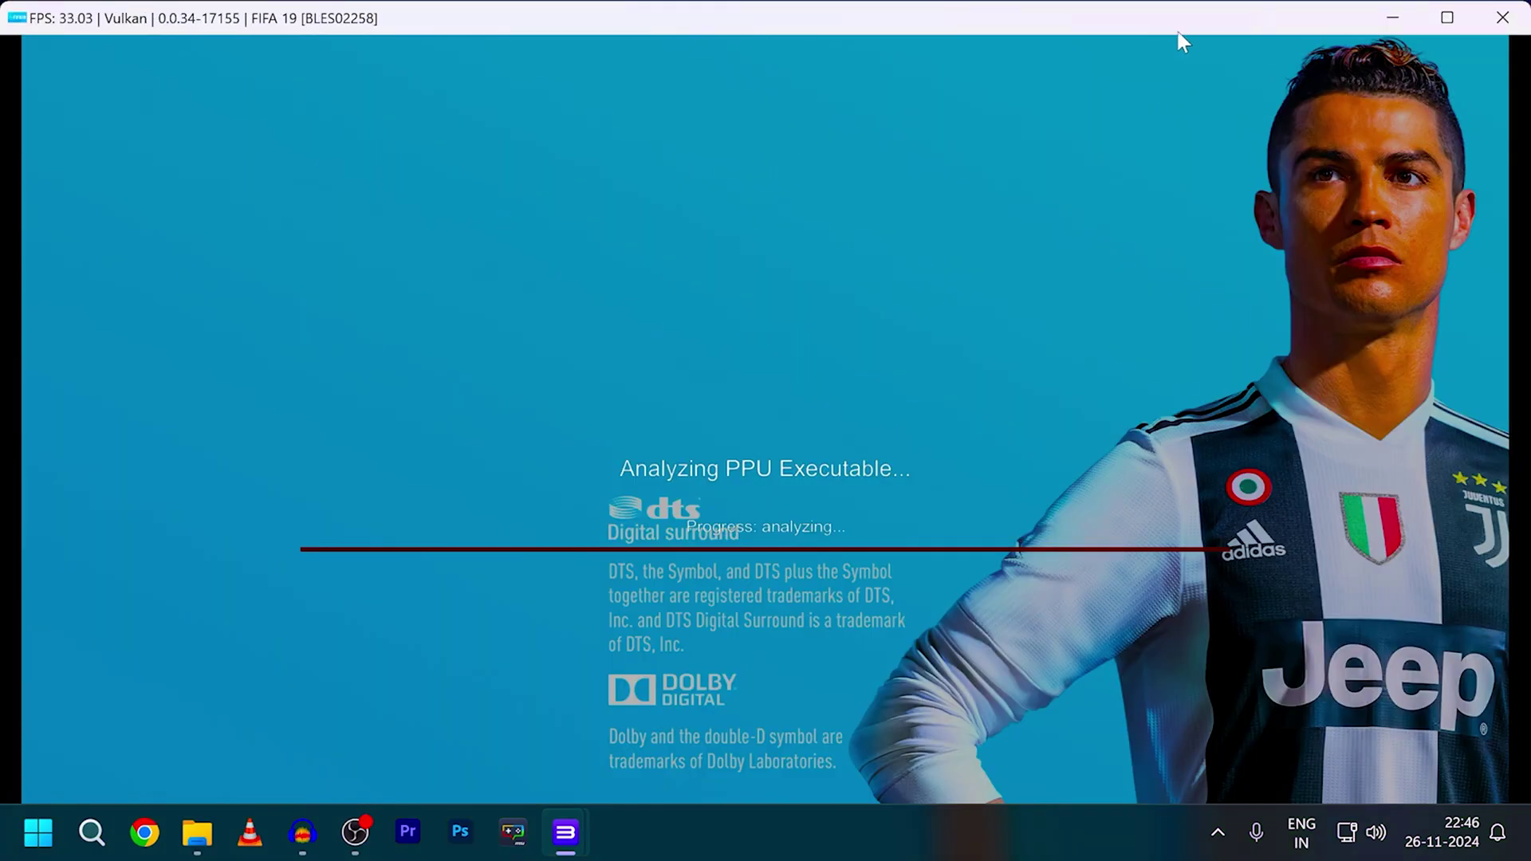
Step: Exit the running FIFA 19 game and copy only its serial from the game list
left_click(1511, 15)
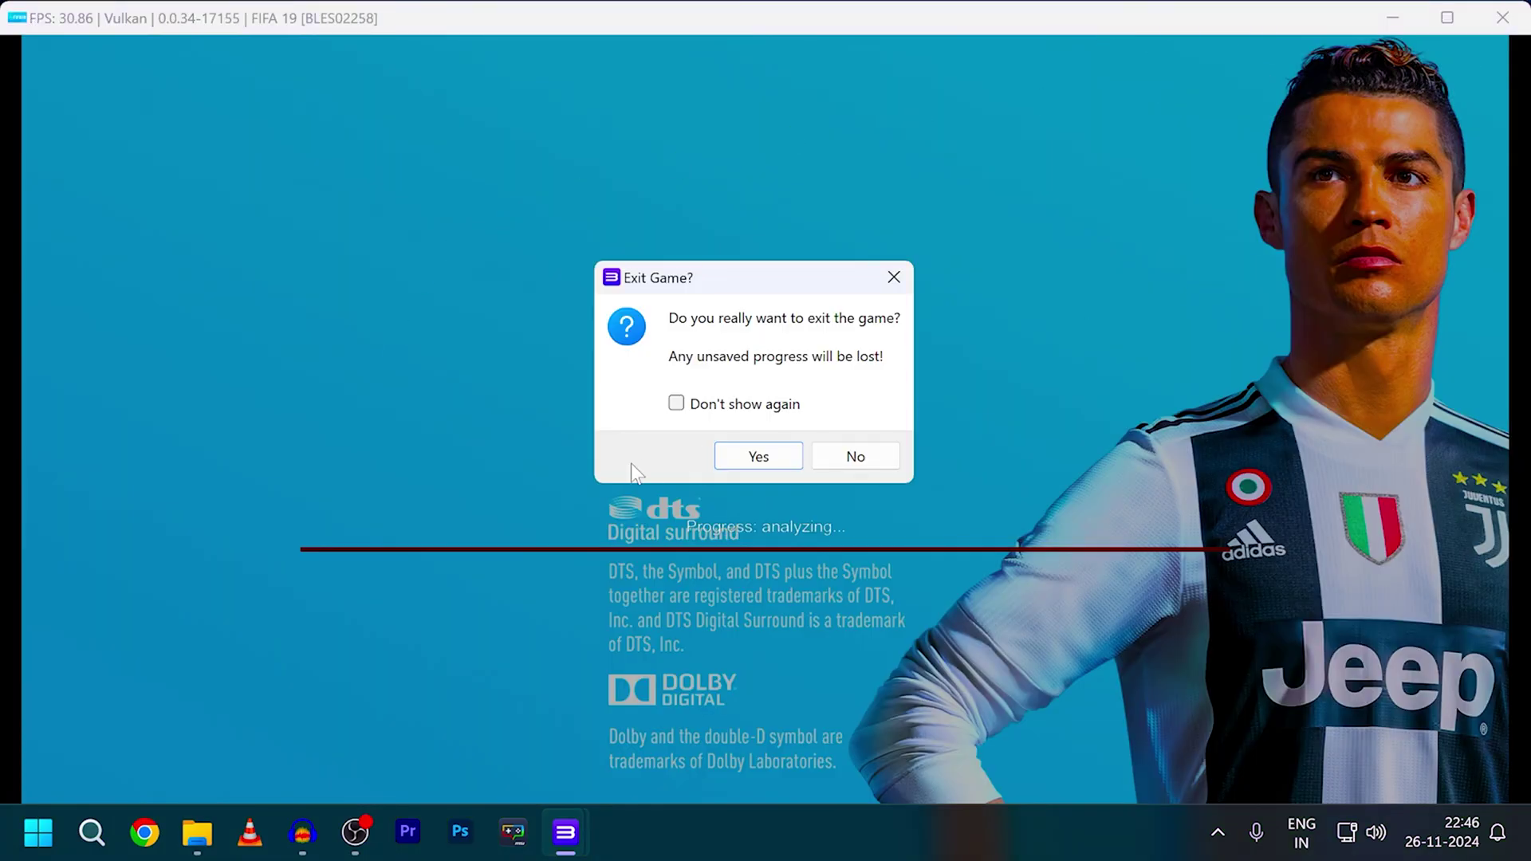
left_click(754, 466)
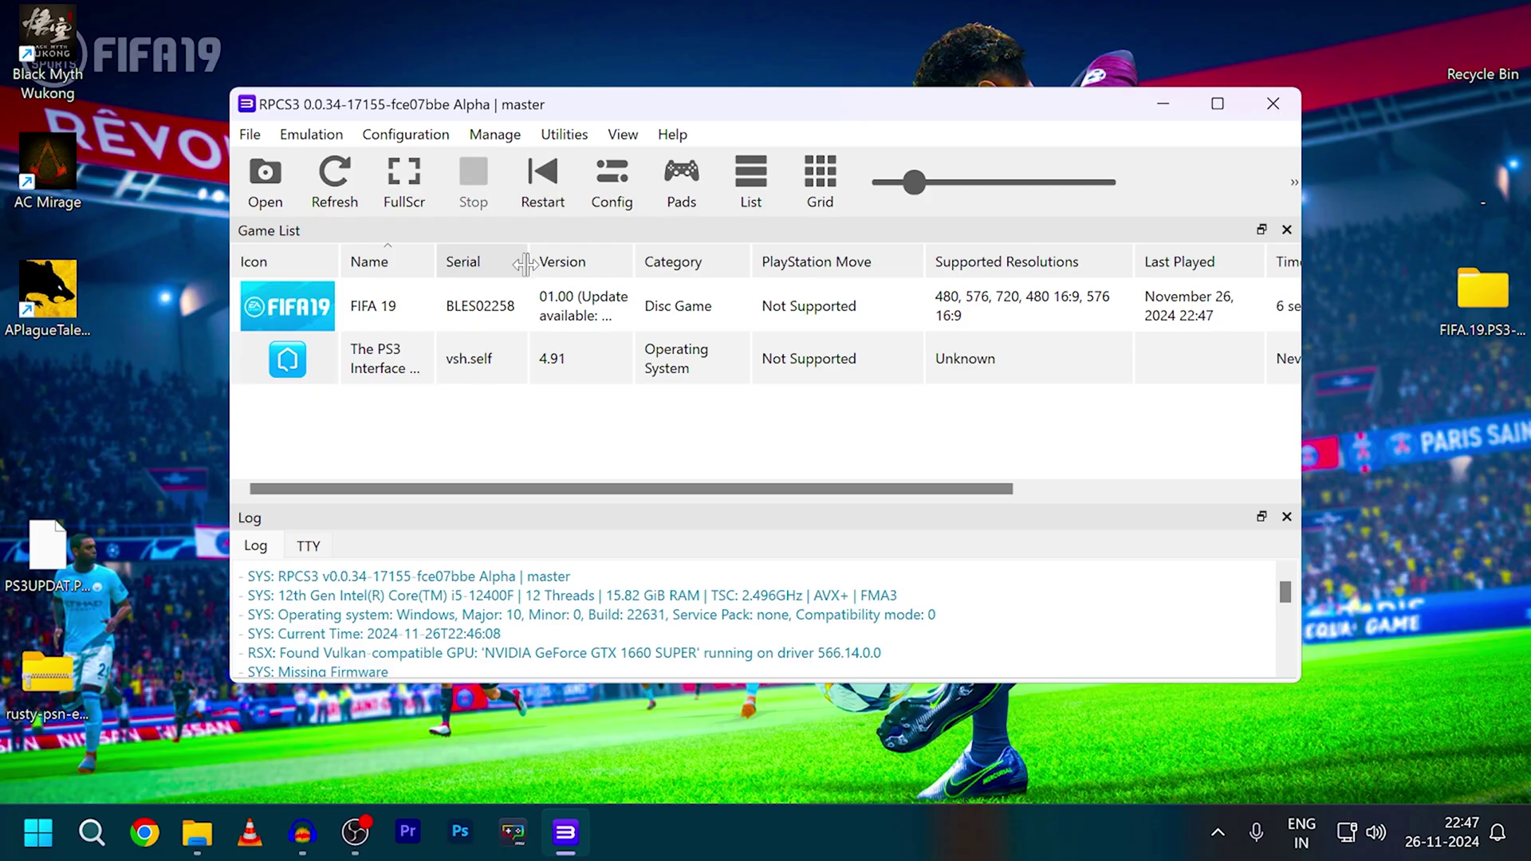
left_click_drag(528, 262, 541, 263)
right_click(489, 305)
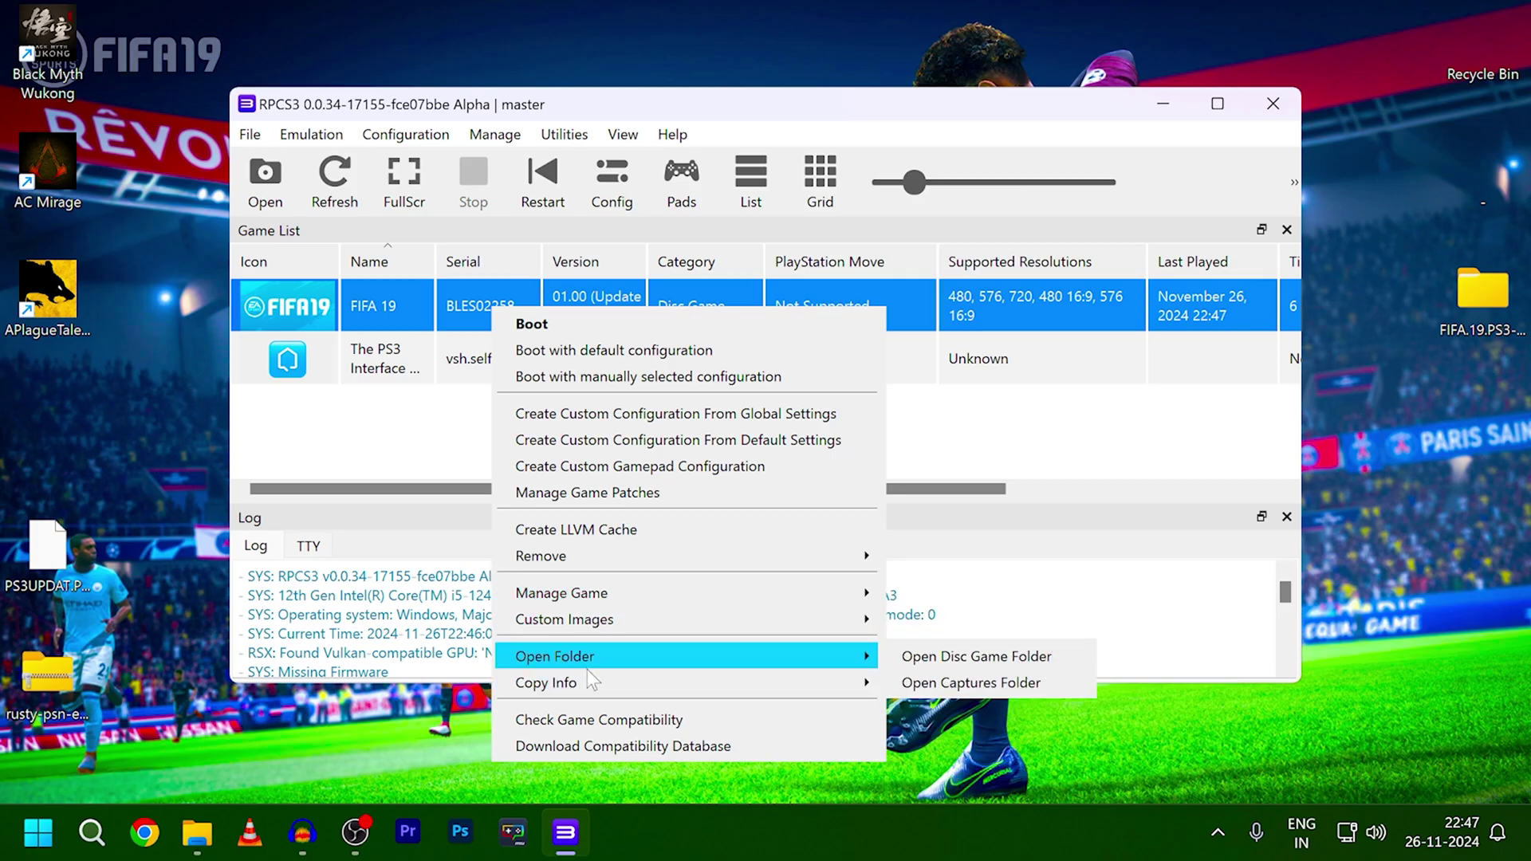
mouse_move(877, 684)
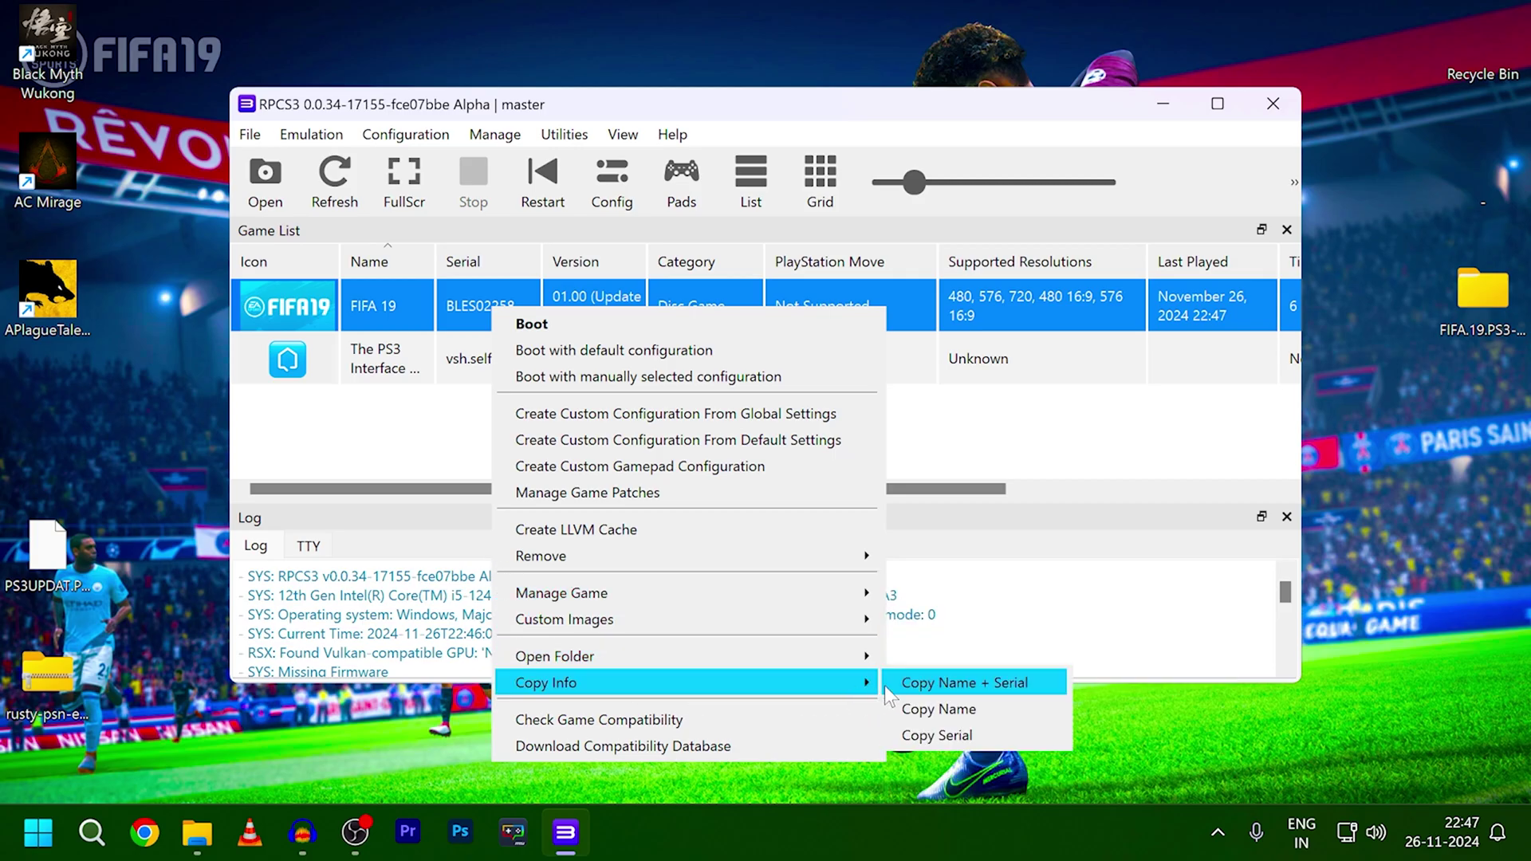
left_click(939, 734)
Step: Extract rusty-psn-egui-windows.zip directly onto the desktop with 7-Zip and launch rusty-psn.exe
right_click(44, 683)
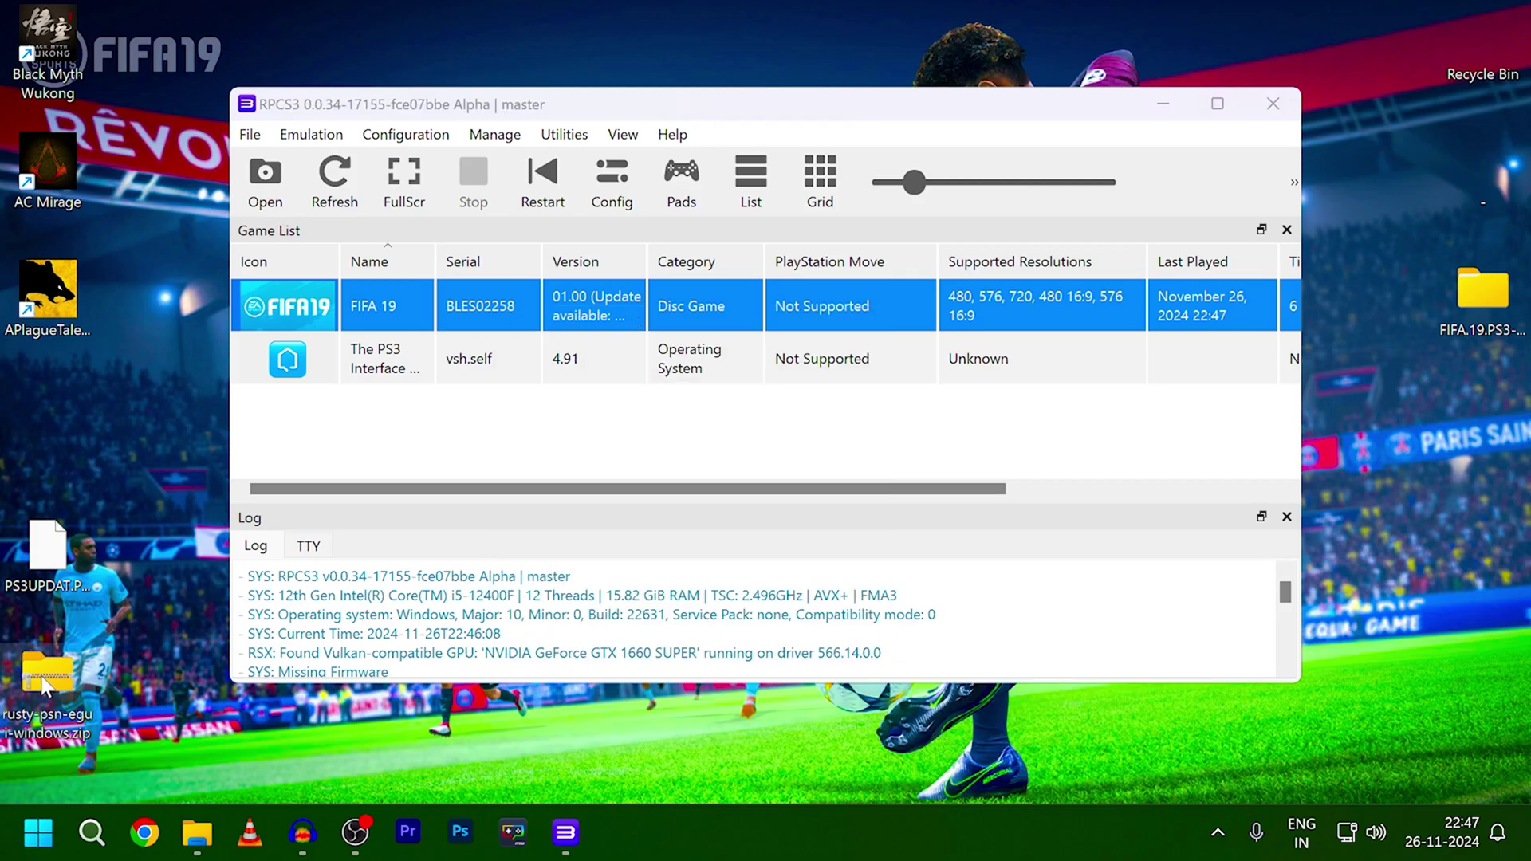
mouse_move(254, 307)
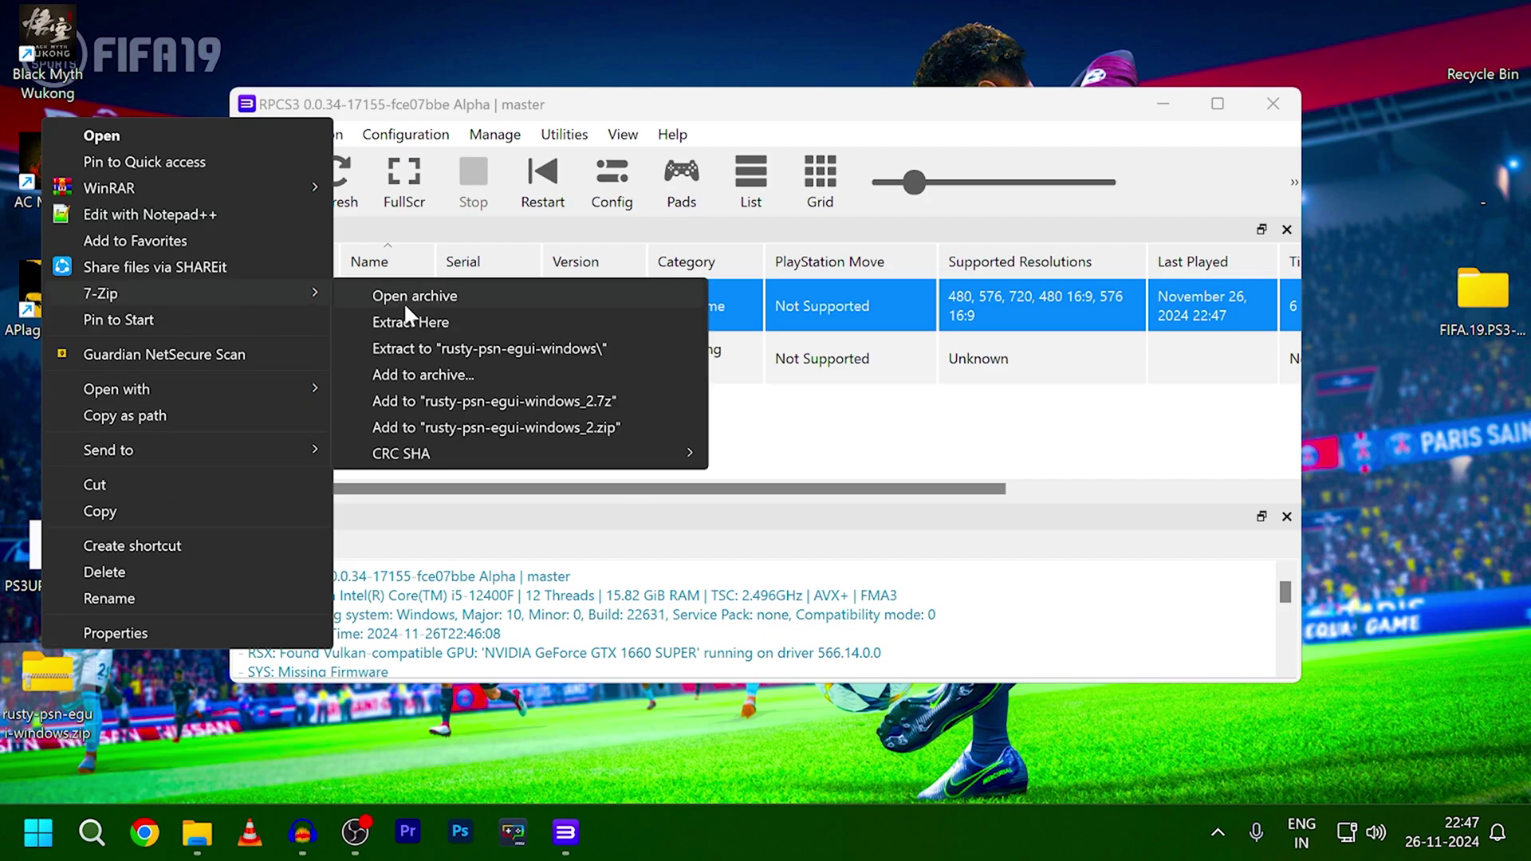
left_click(409, 324)
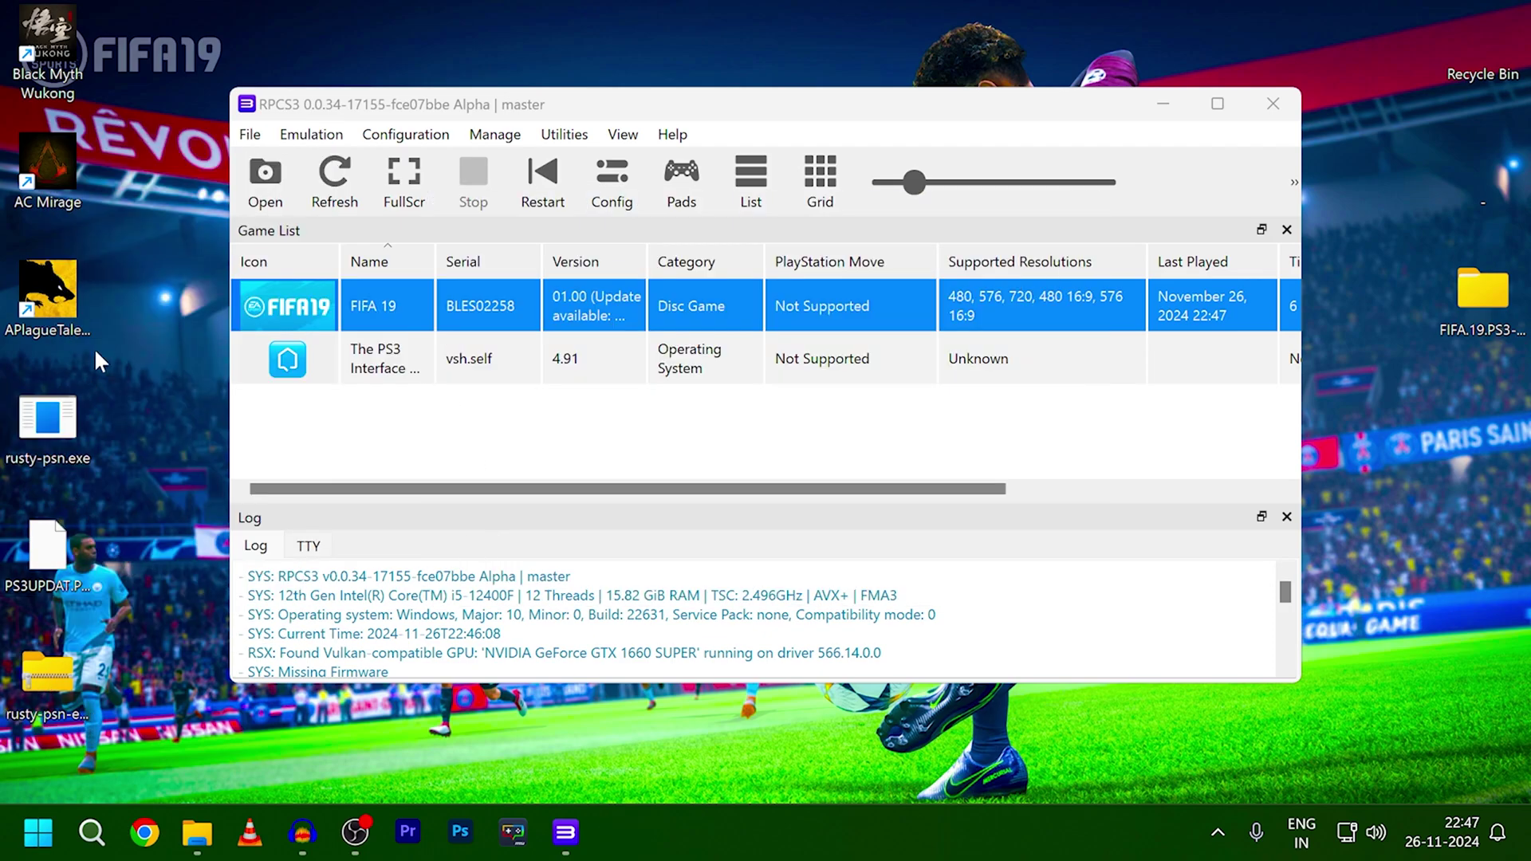
double_click(50, 439)
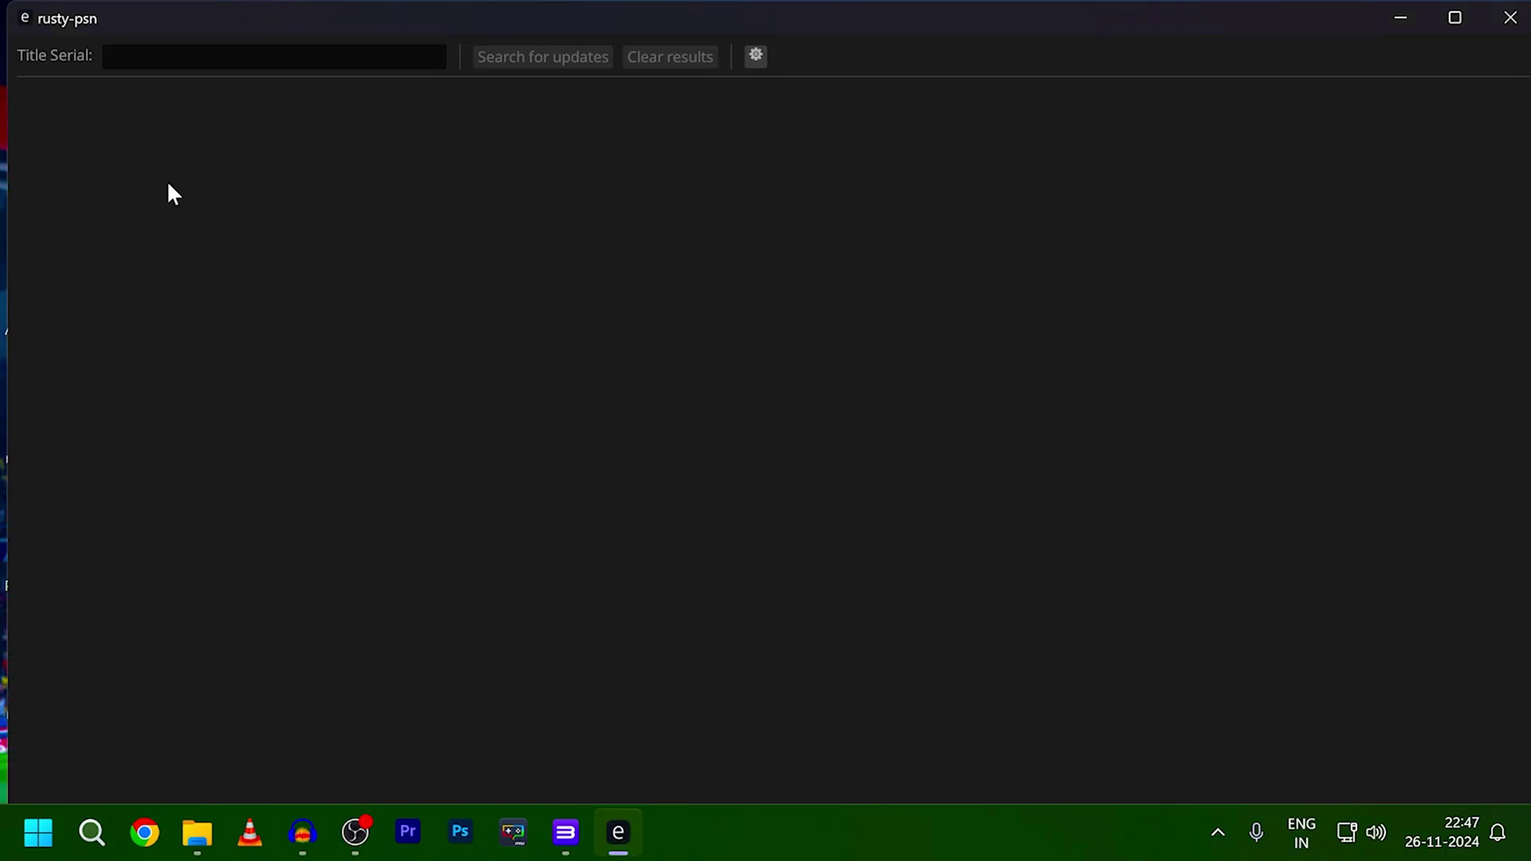
Step: Search for updates to title serial BLES02258 and download the version 01.02 package, closing rusty-psn when done
right_click(215, 56)
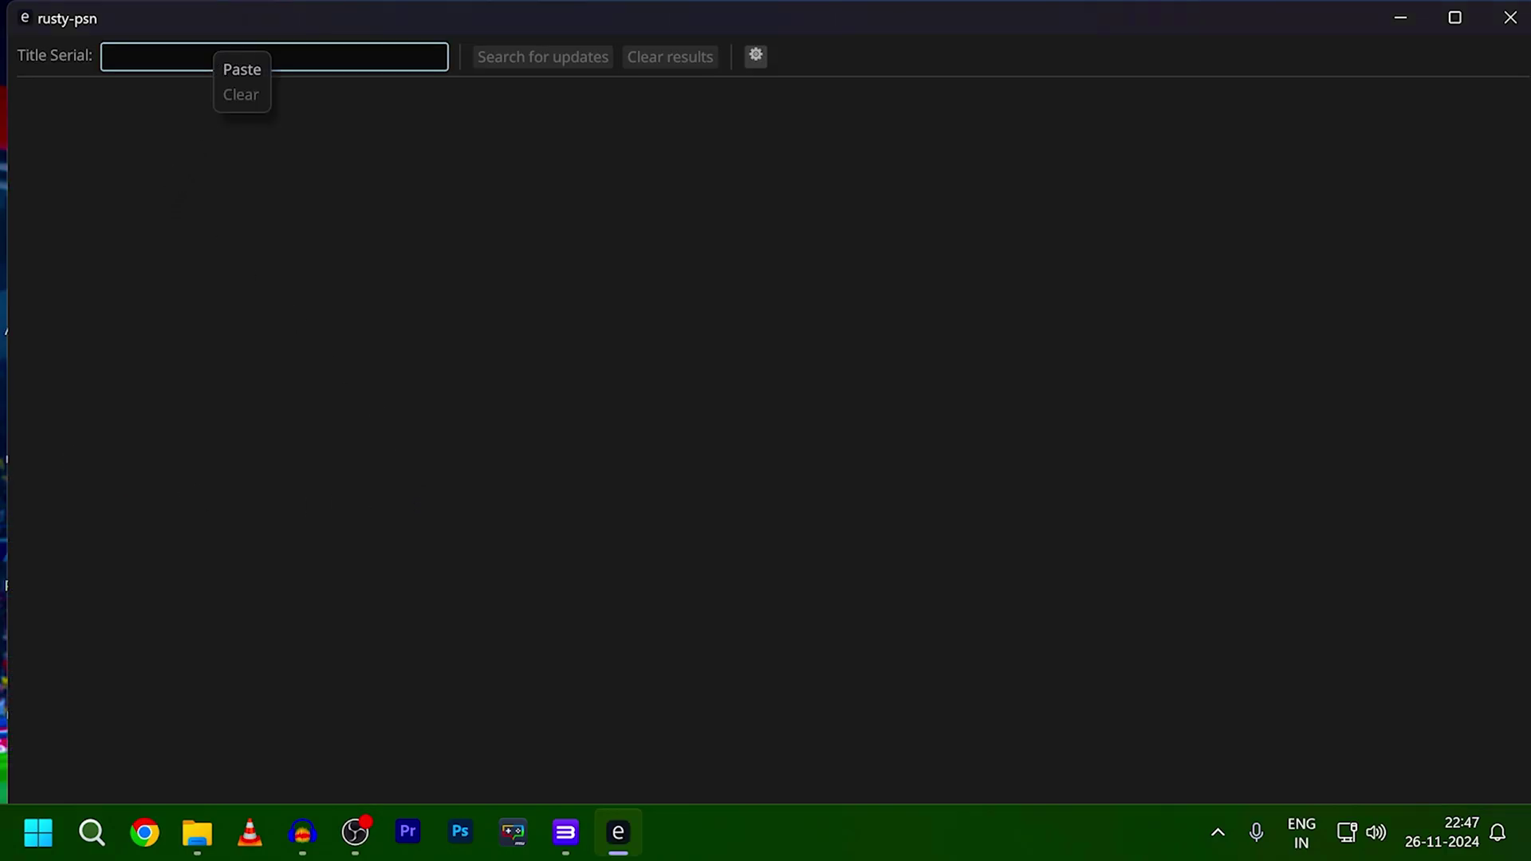
left_click(237, 70)
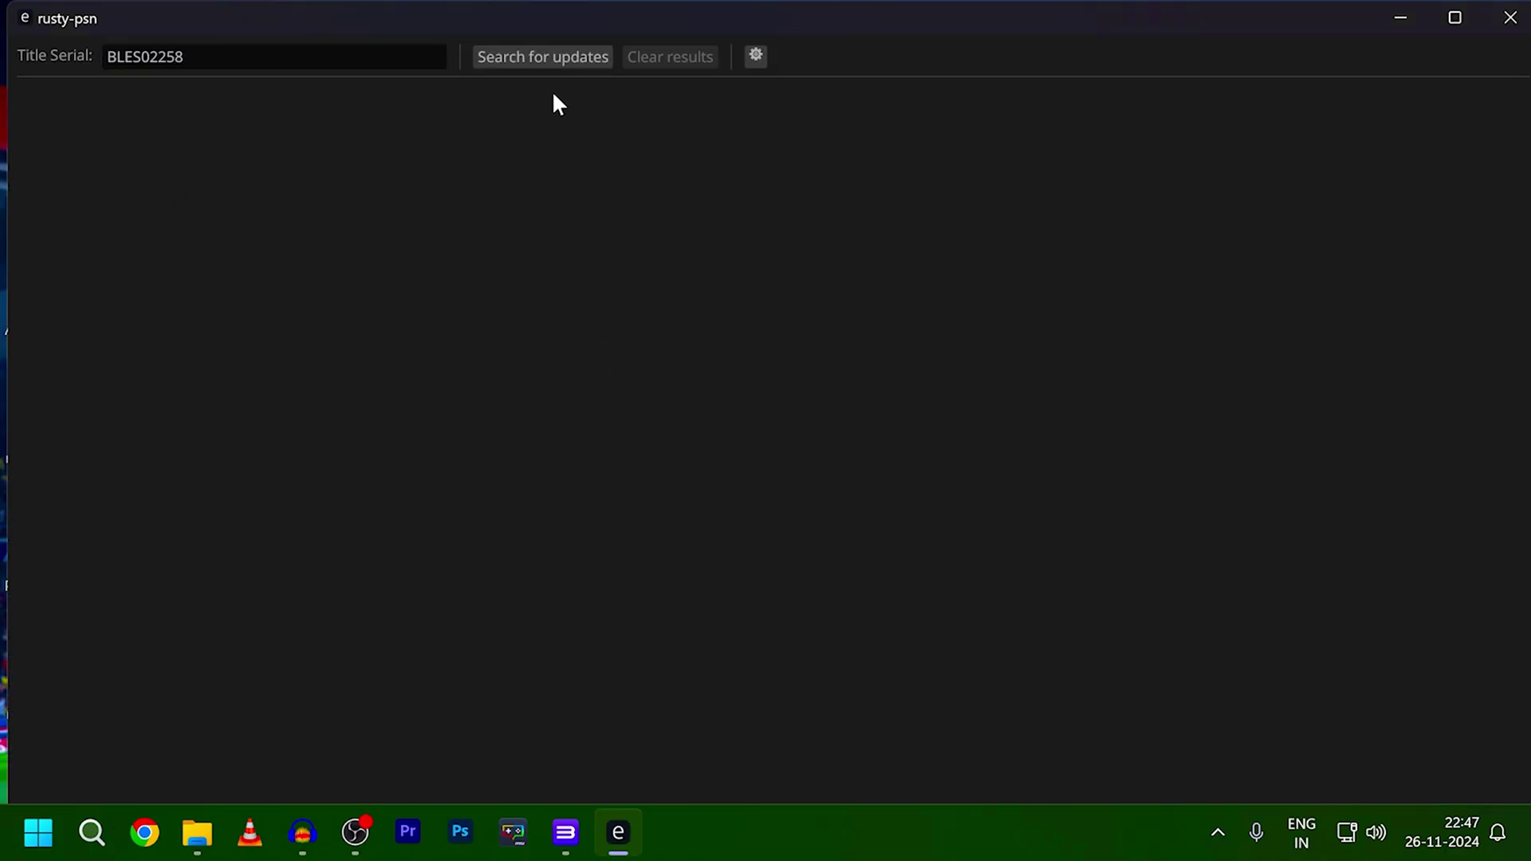
left_click(537, 59)
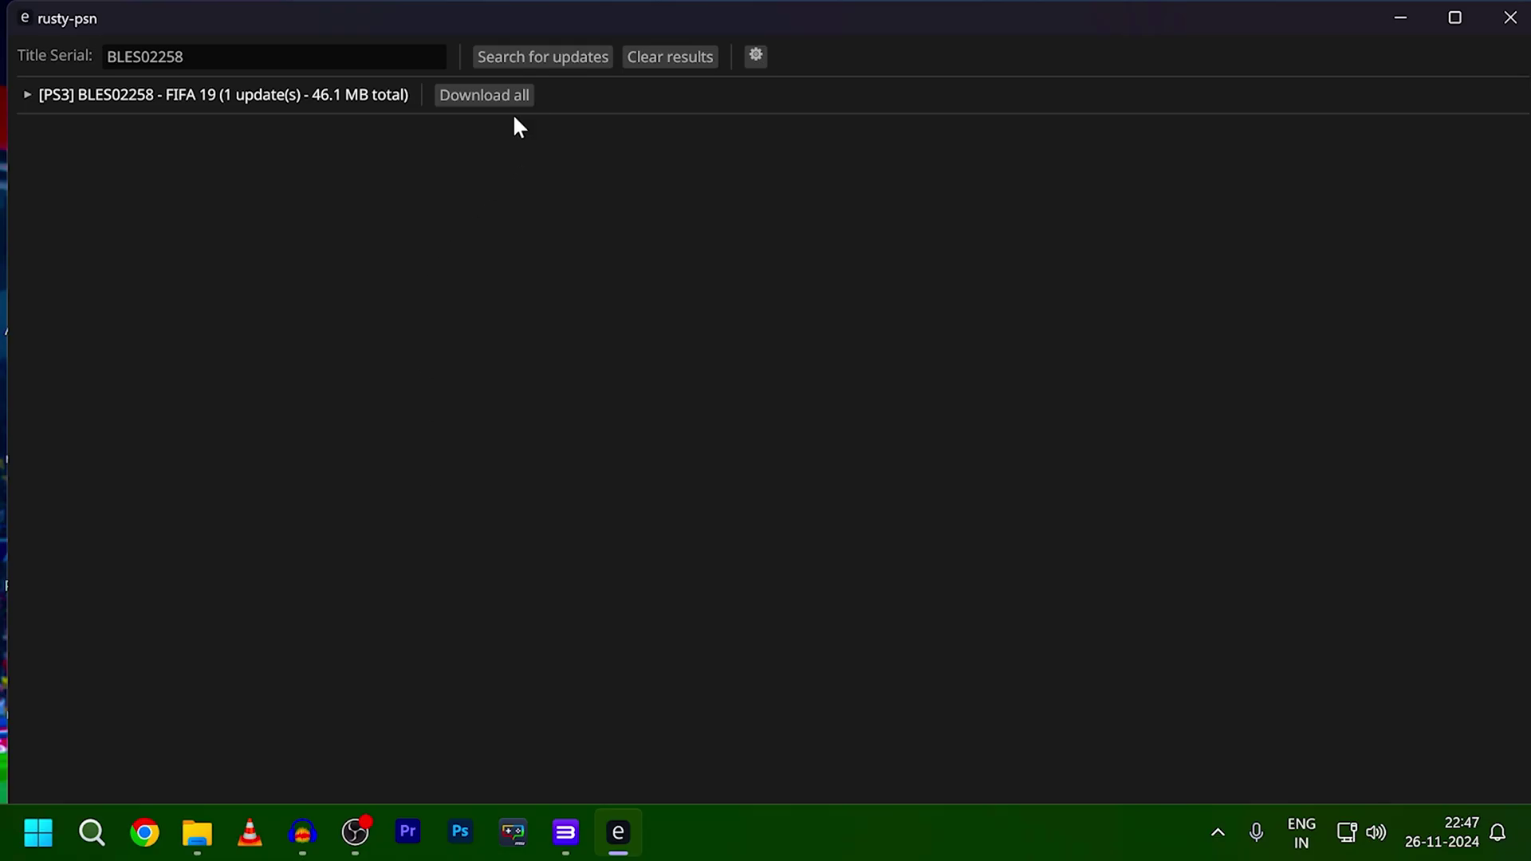
left_click(29, 94)
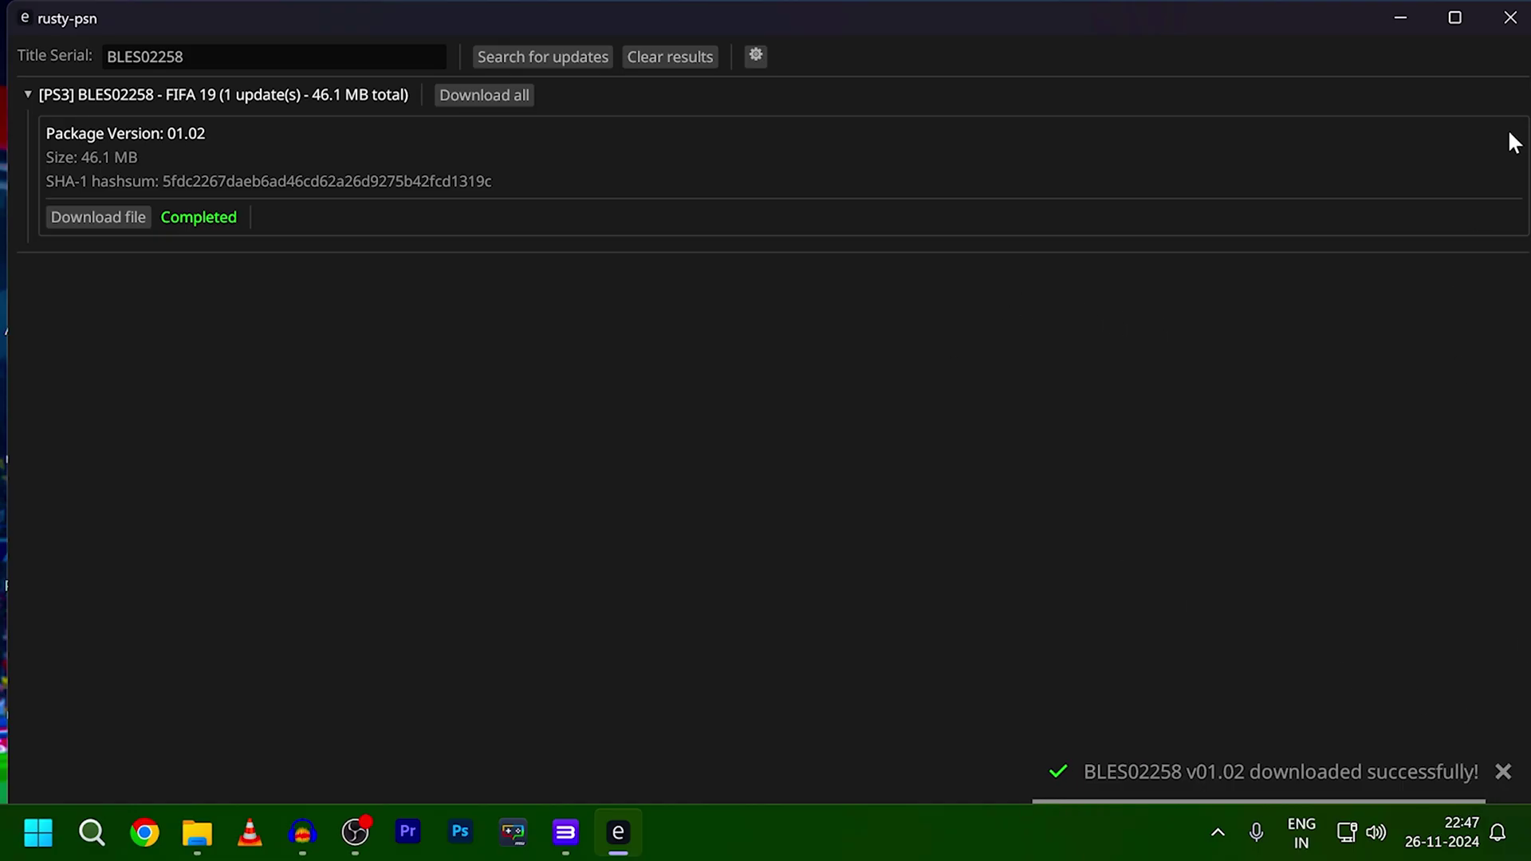
left_click(1510, 17)
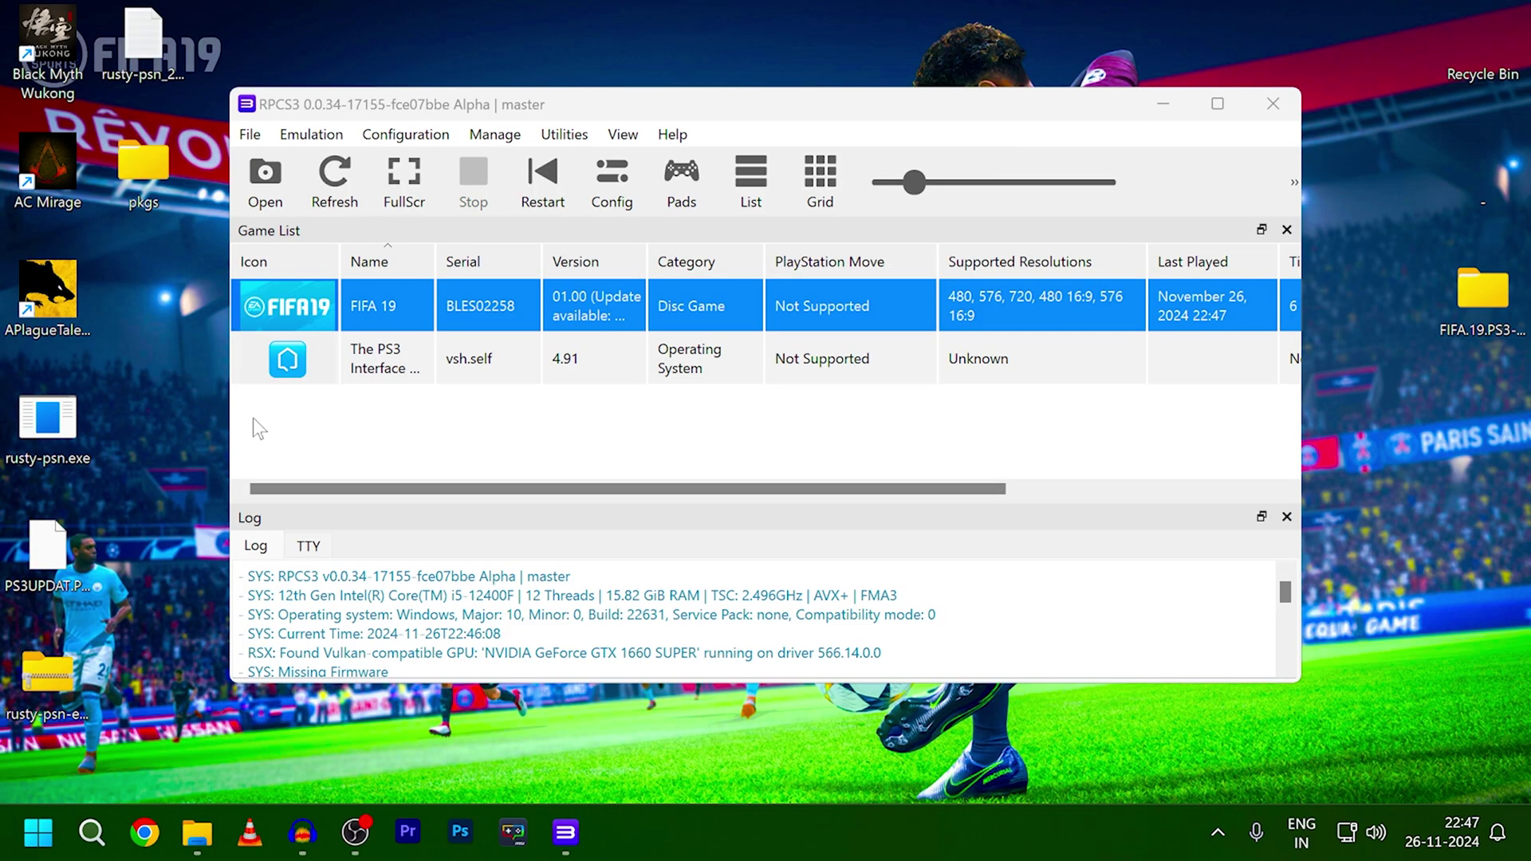
Step: Install the FIFA 19 update package from Desktop\pkgs\BLES02258 - FIFA 19 in RPCS3 without shortcuts or precompiled caches, and refresh the game list
left_click(247, 137)
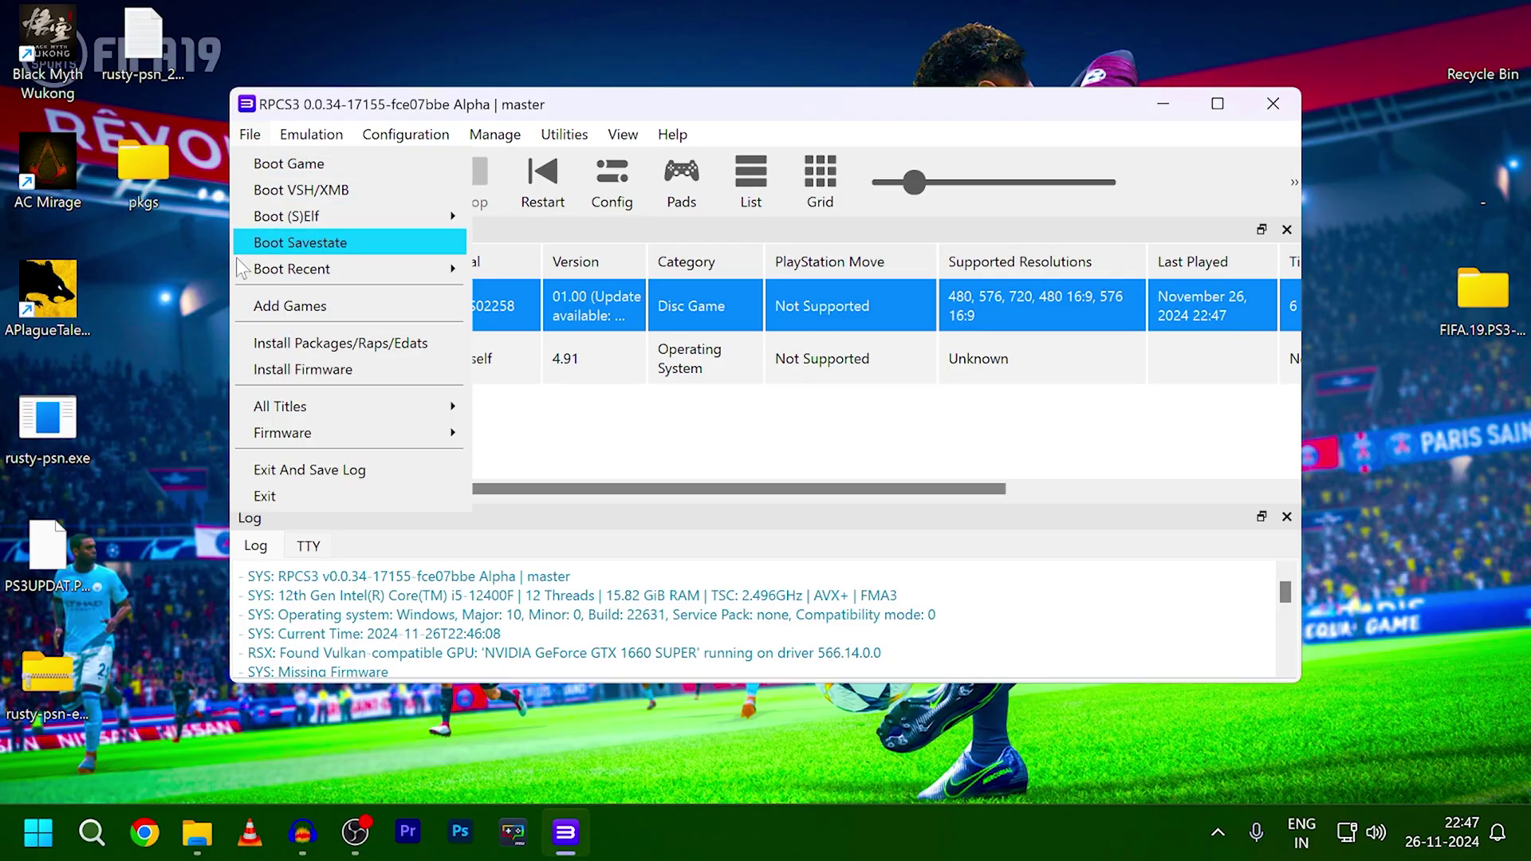
left_click(303, 345)
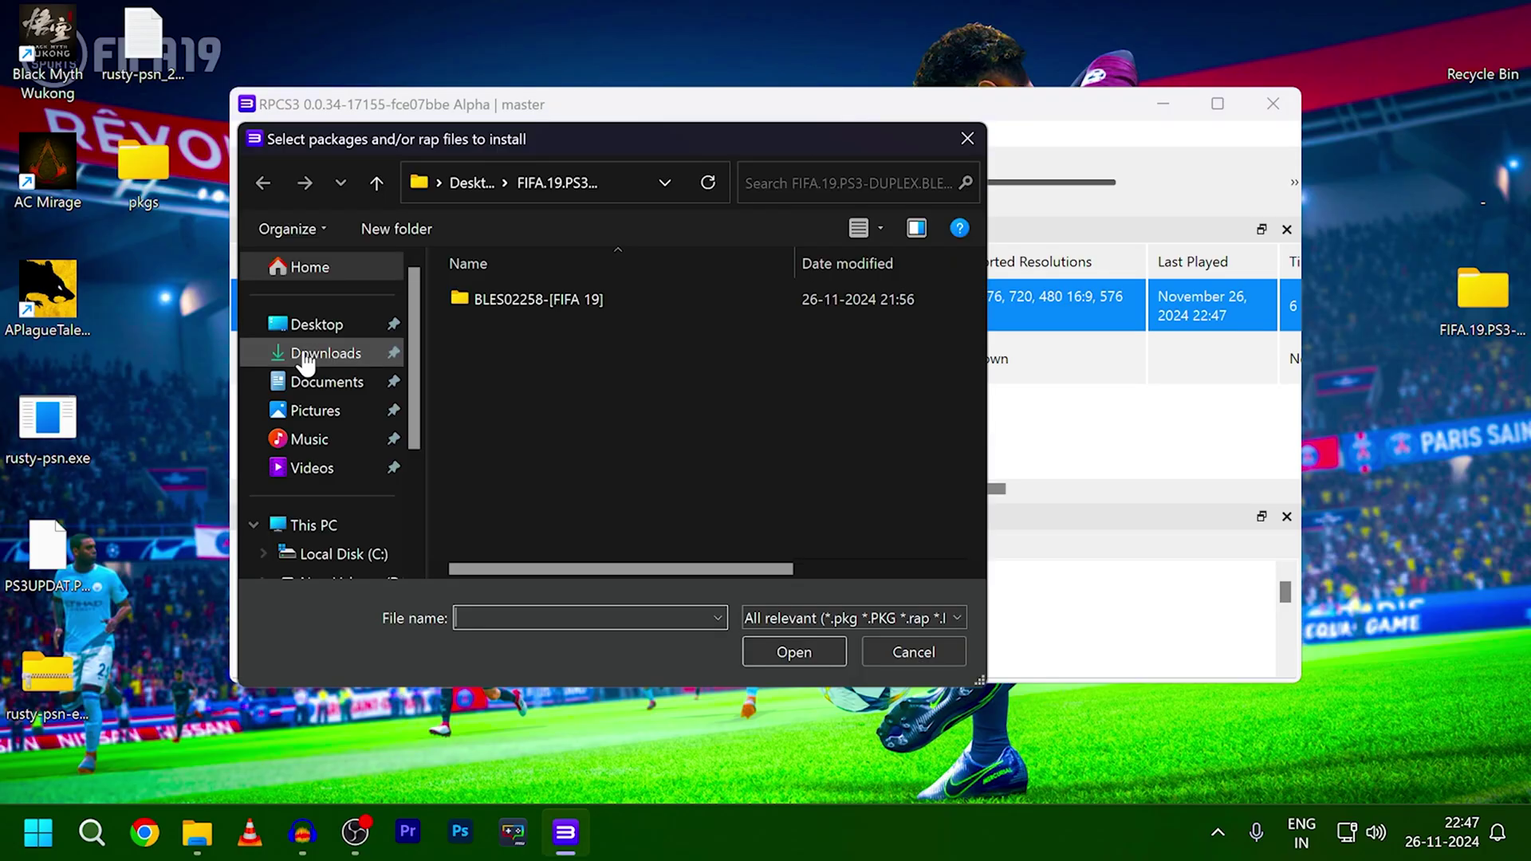
left_click(311, 324)
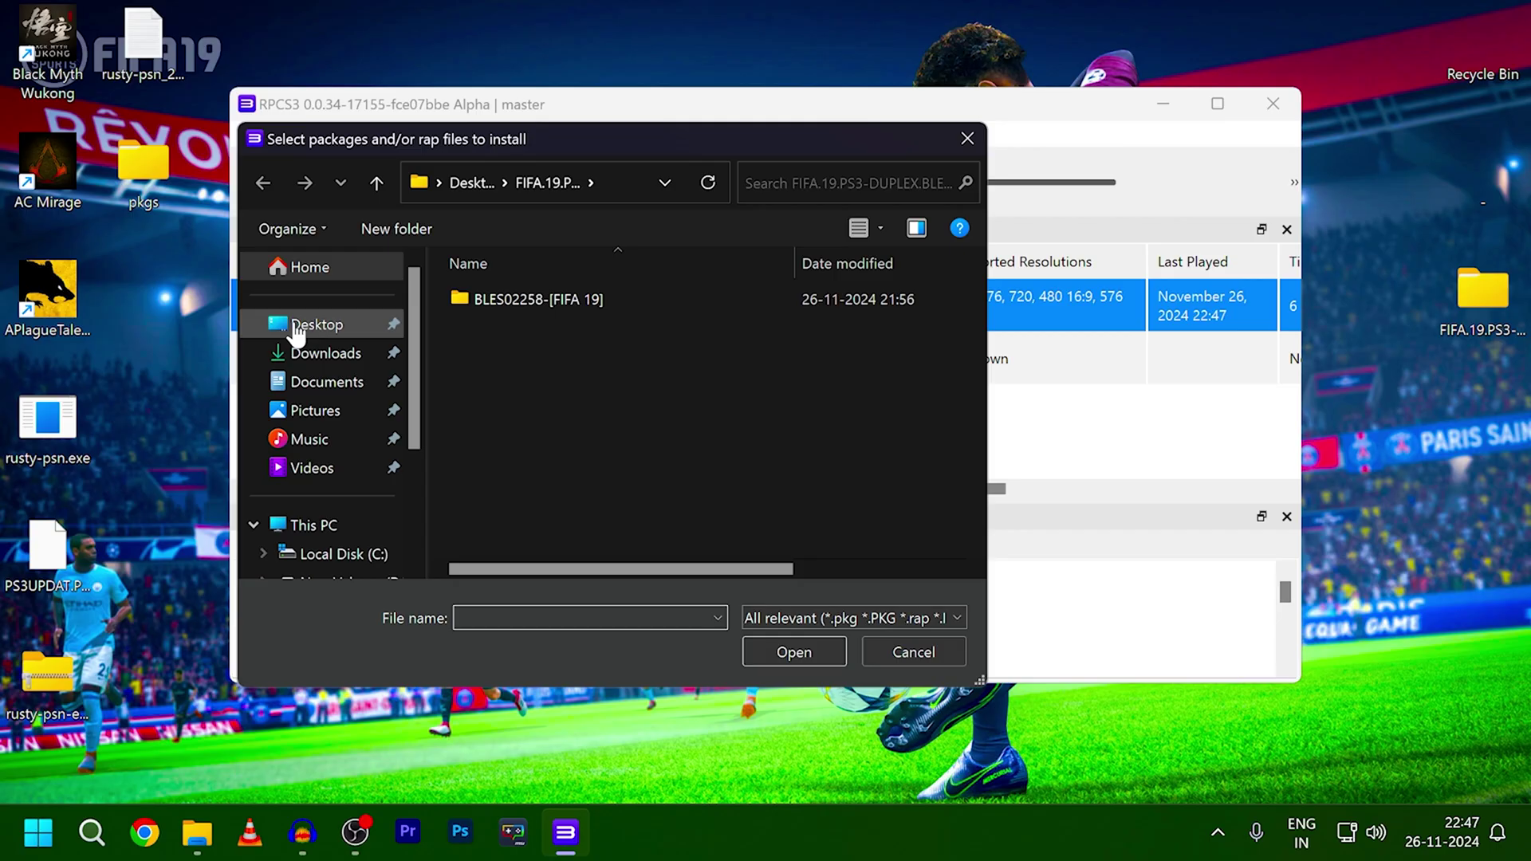
double_click(532, 427)
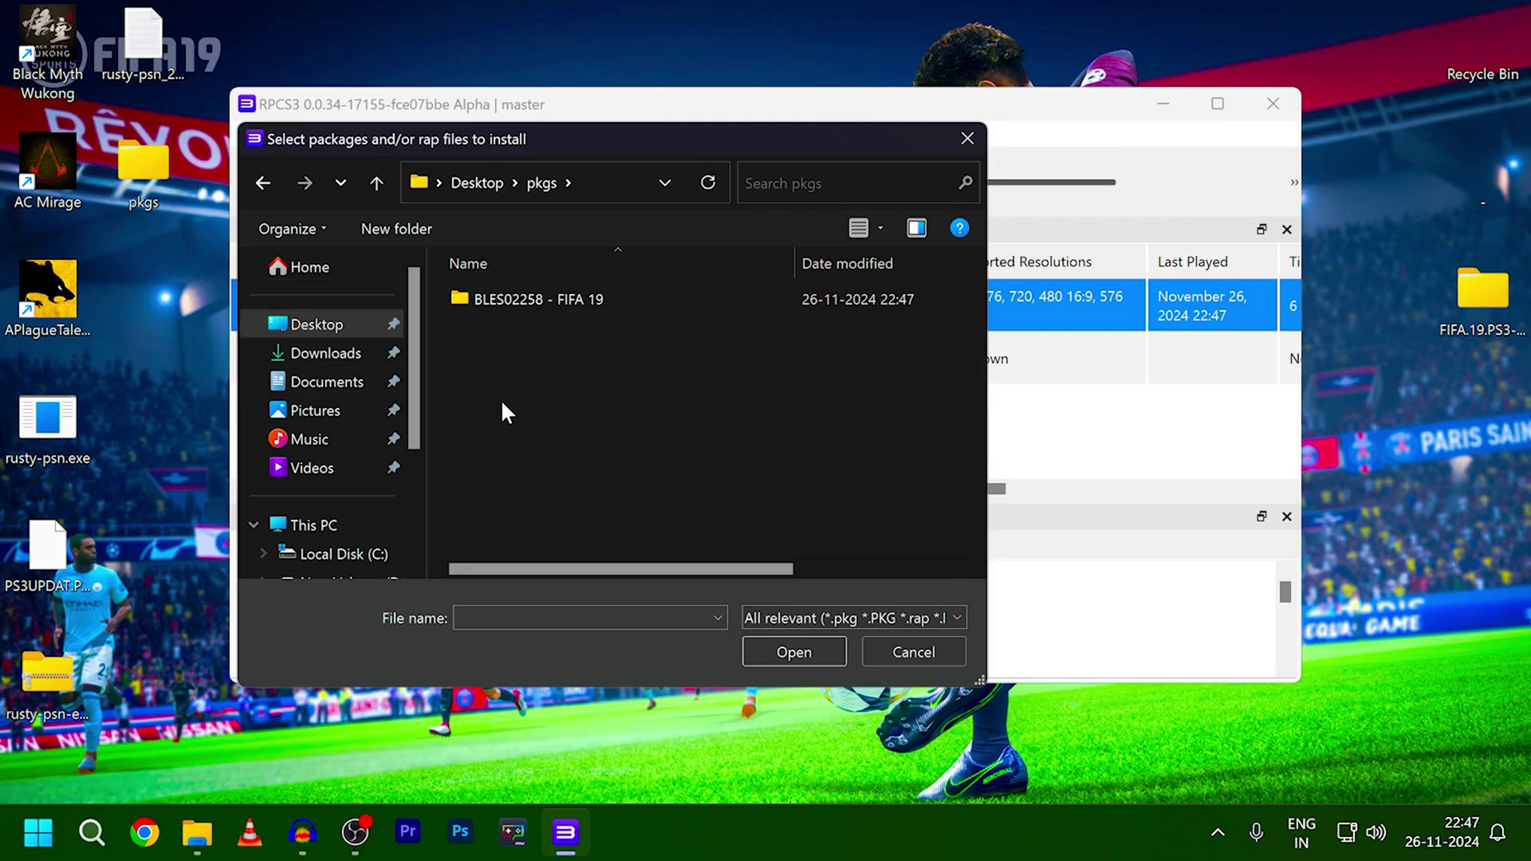
double_click(513, 298)
left_click(519, 305)
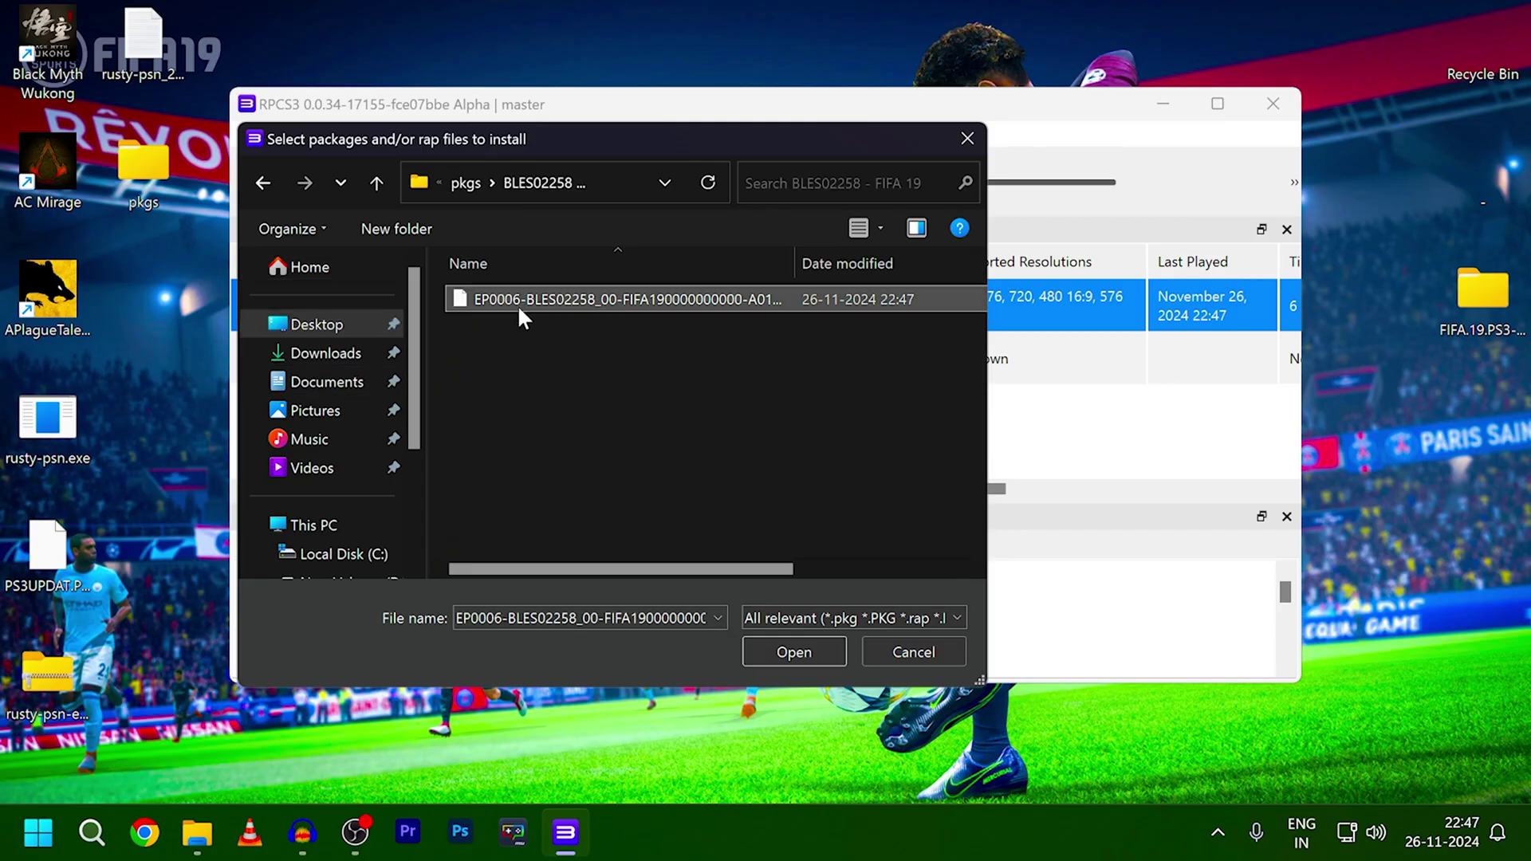
left_click(783, 659)
left_click(854, 485)
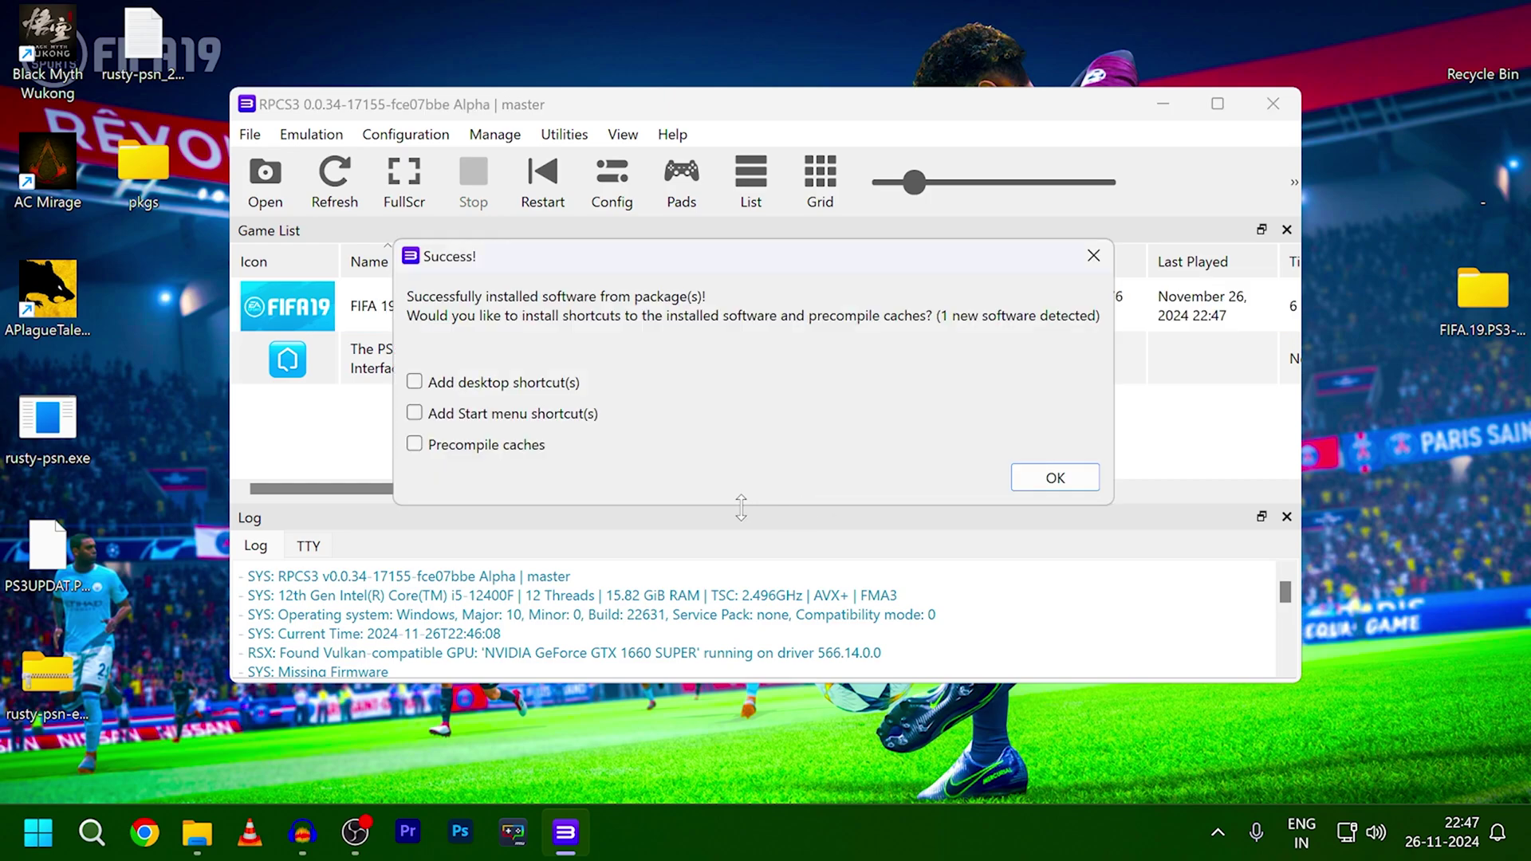
left_click(1055, 478)
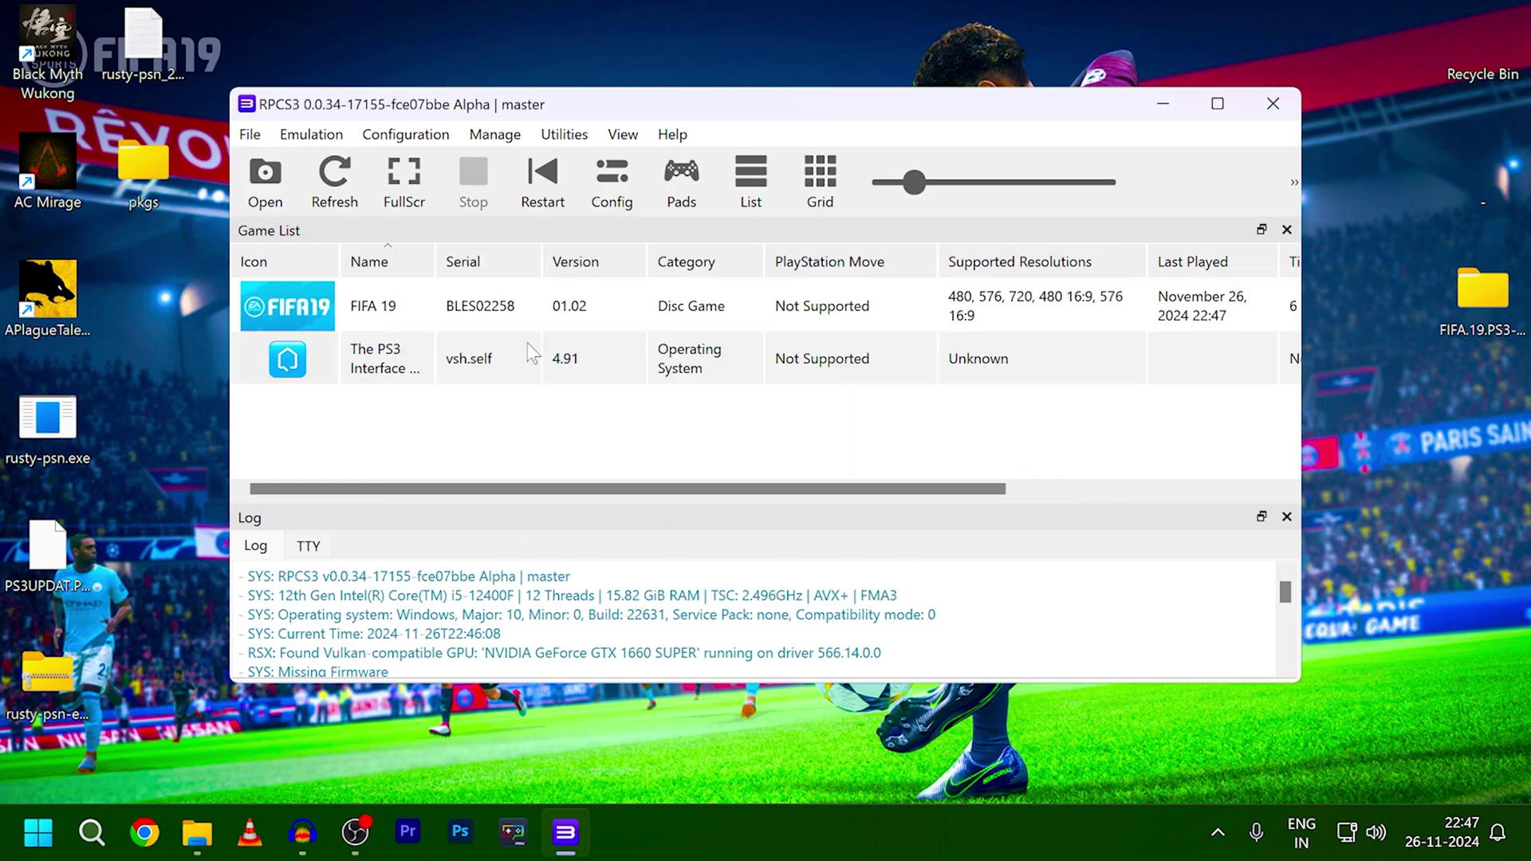
left_click(335, 177)
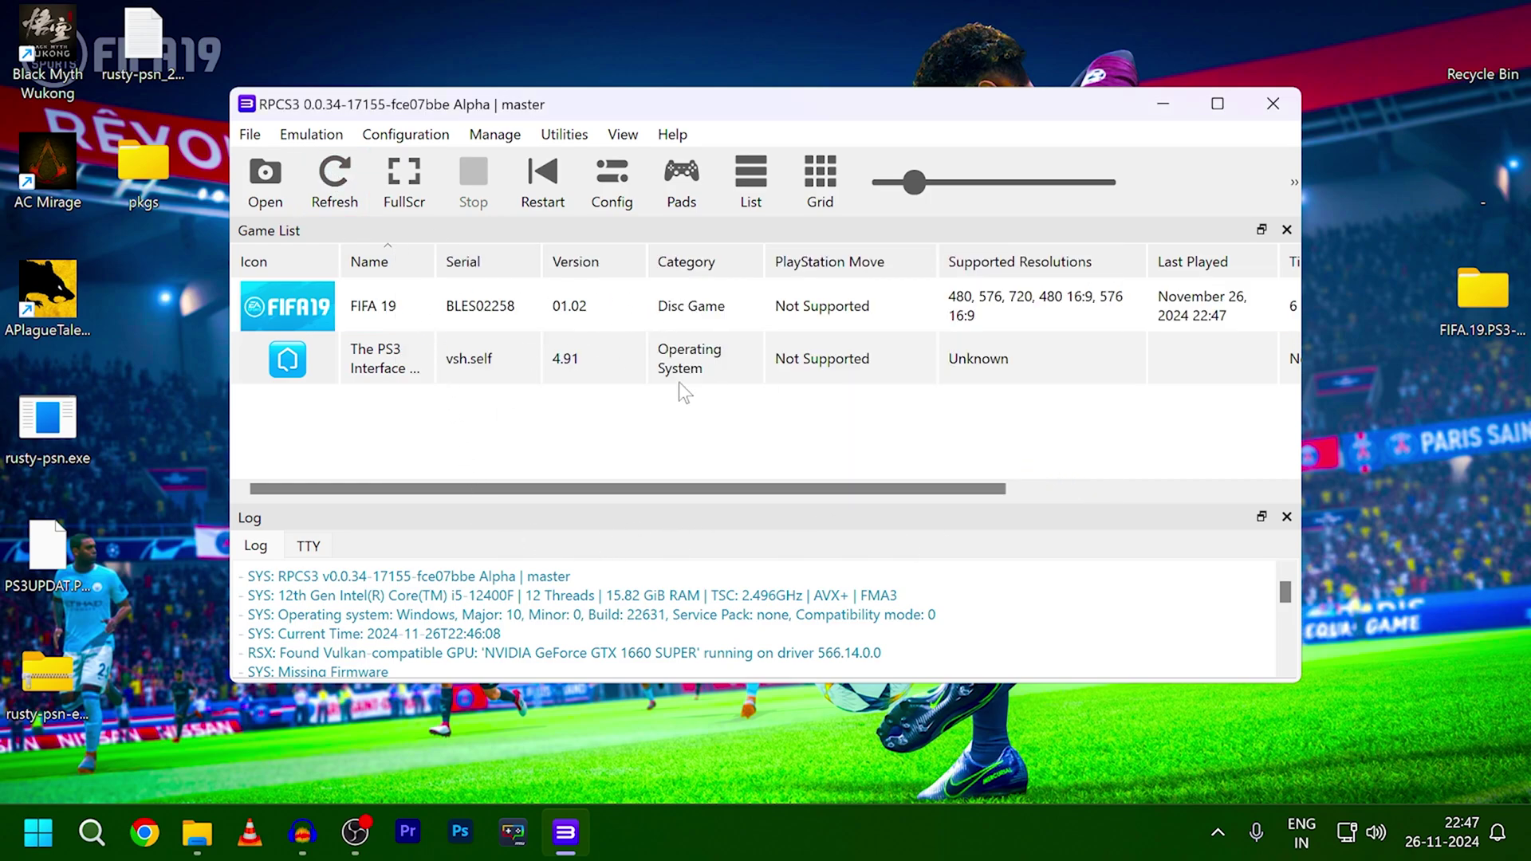
Step: Create a custom configuration for FIFA 19 with the GPU framelimit set to 60 and anti-aliasing set to Disabled
right_click(505, 314)
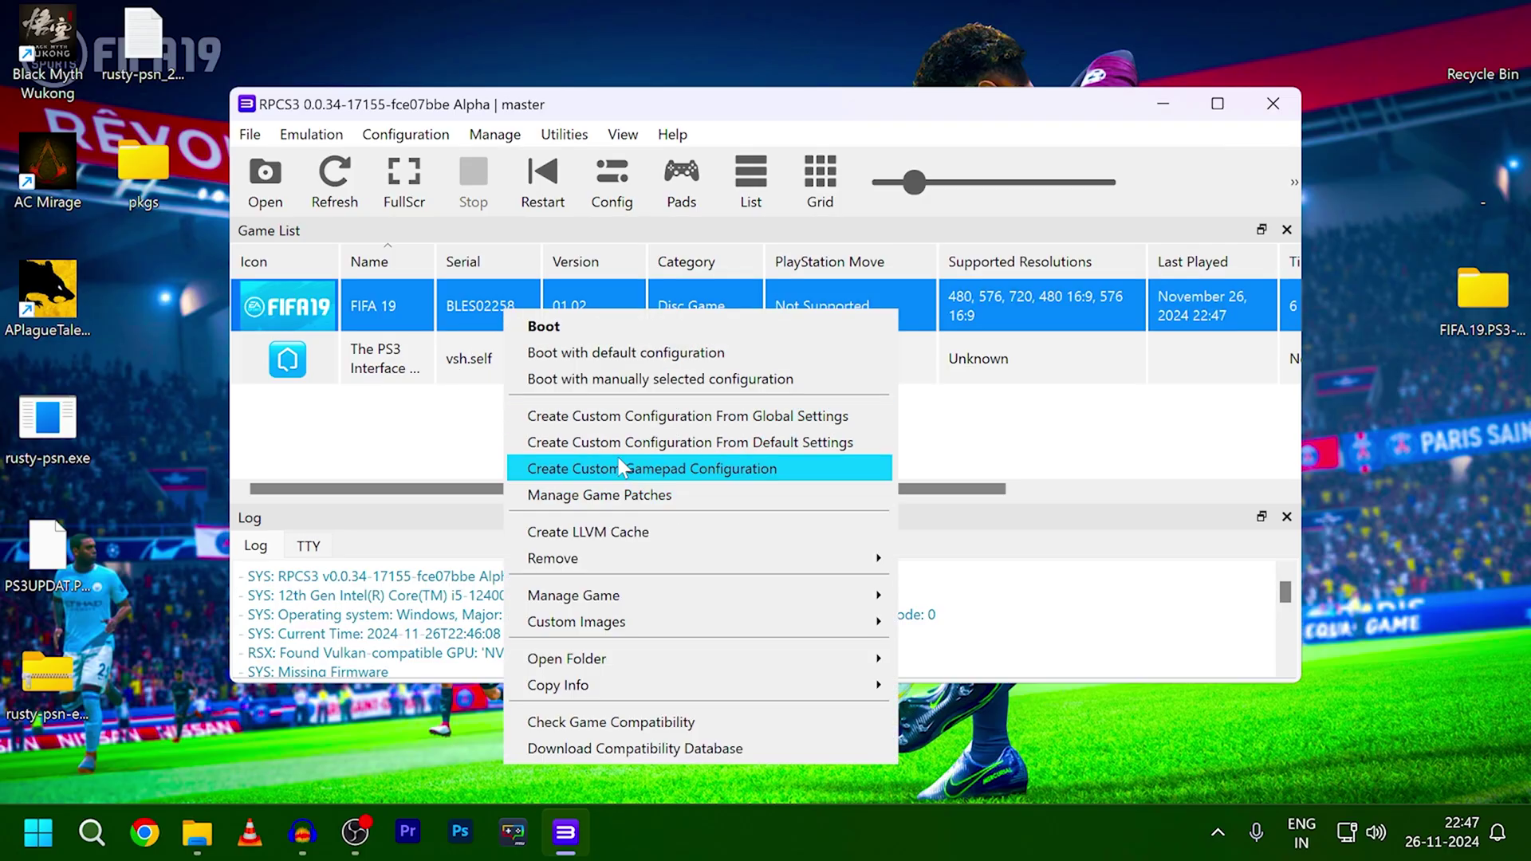
left_click(645, 429)
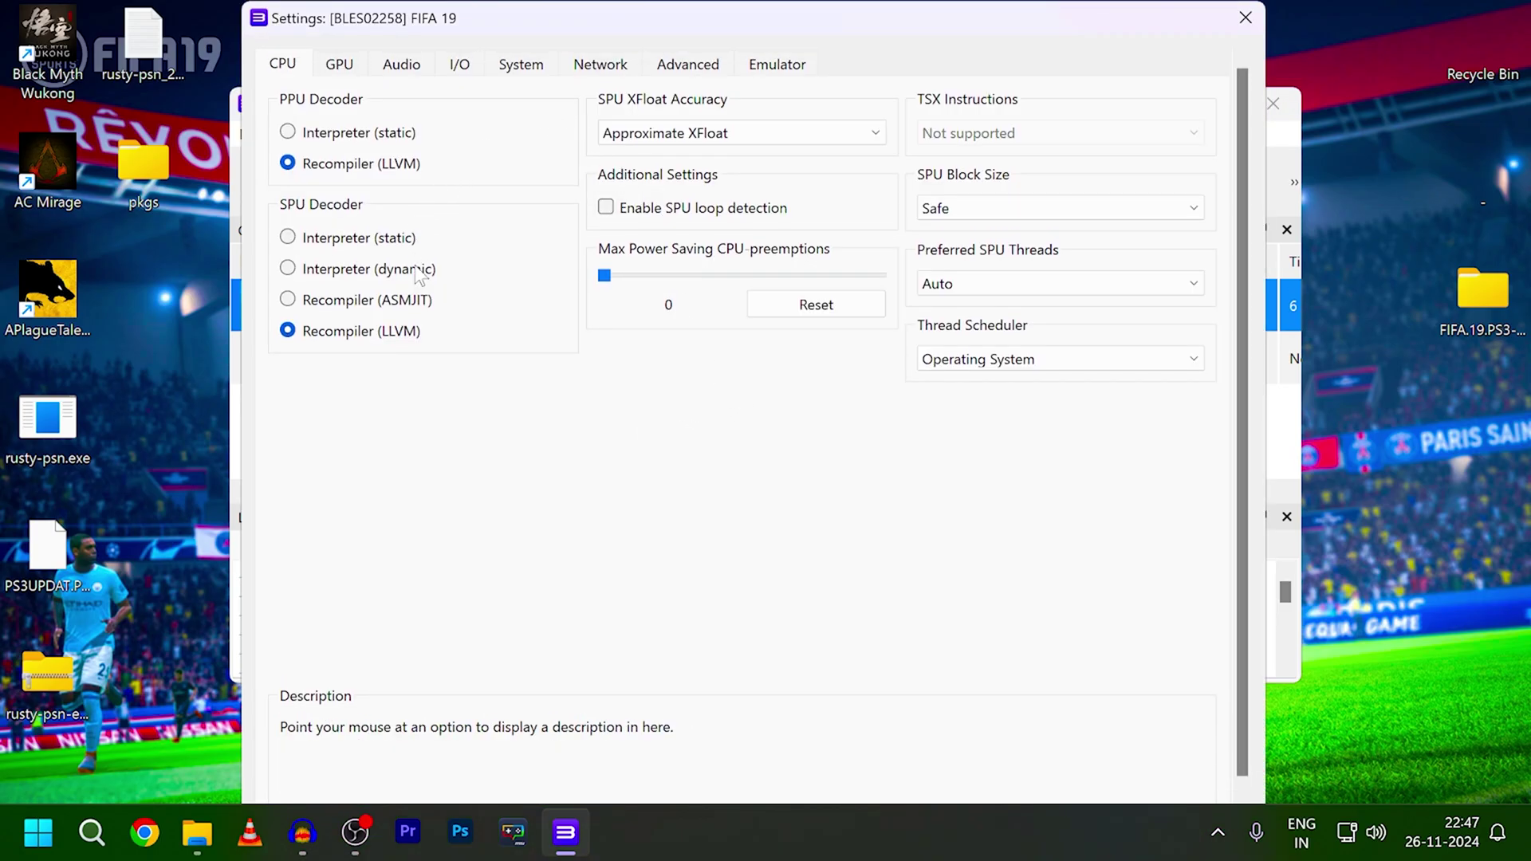
left_click(335, 73)
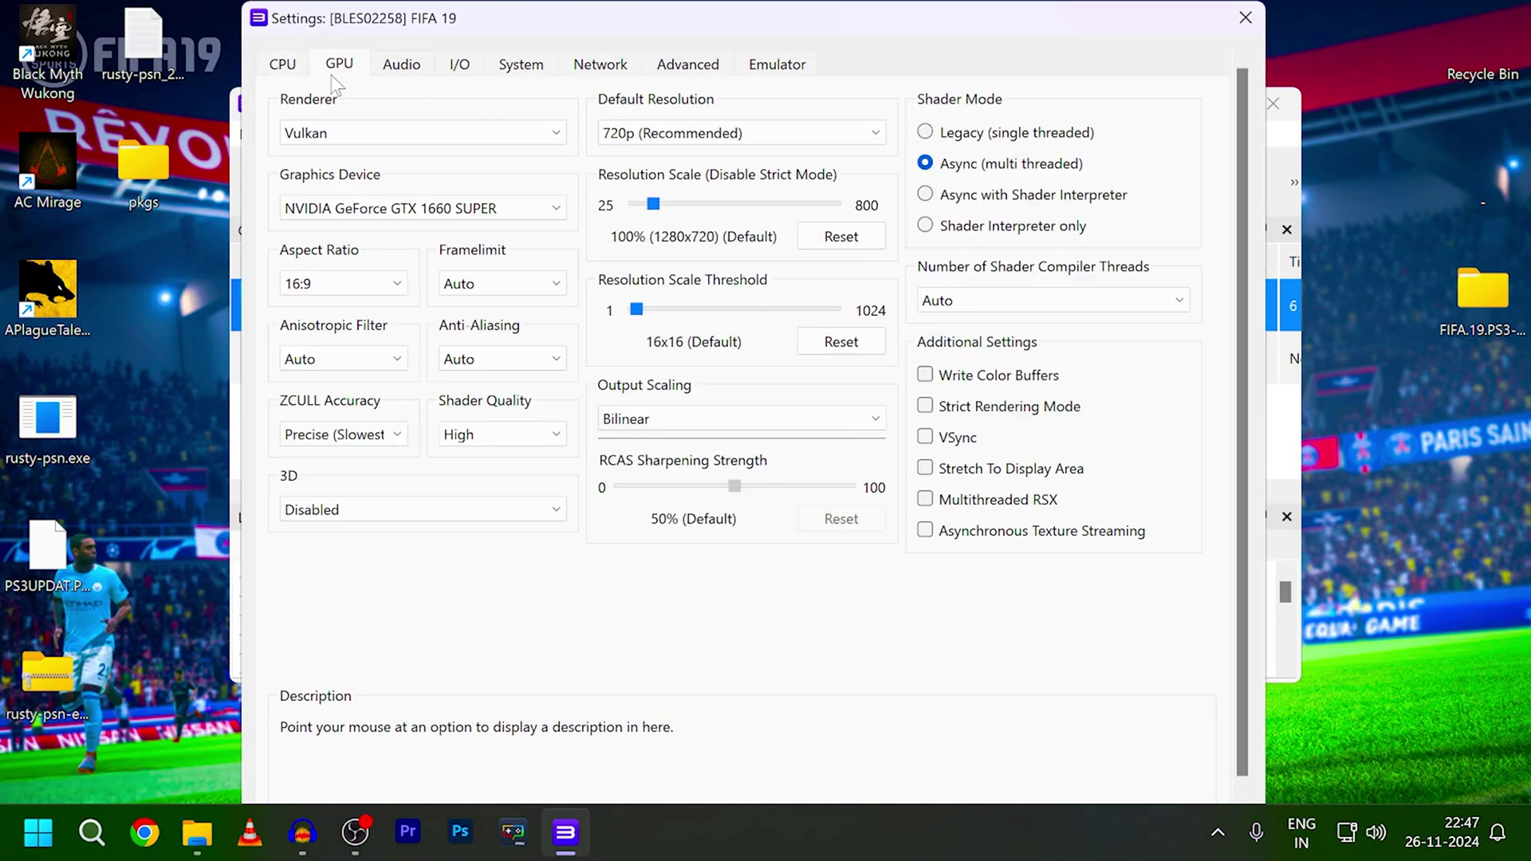
left_click(514, 284)
left_click(486, 367)
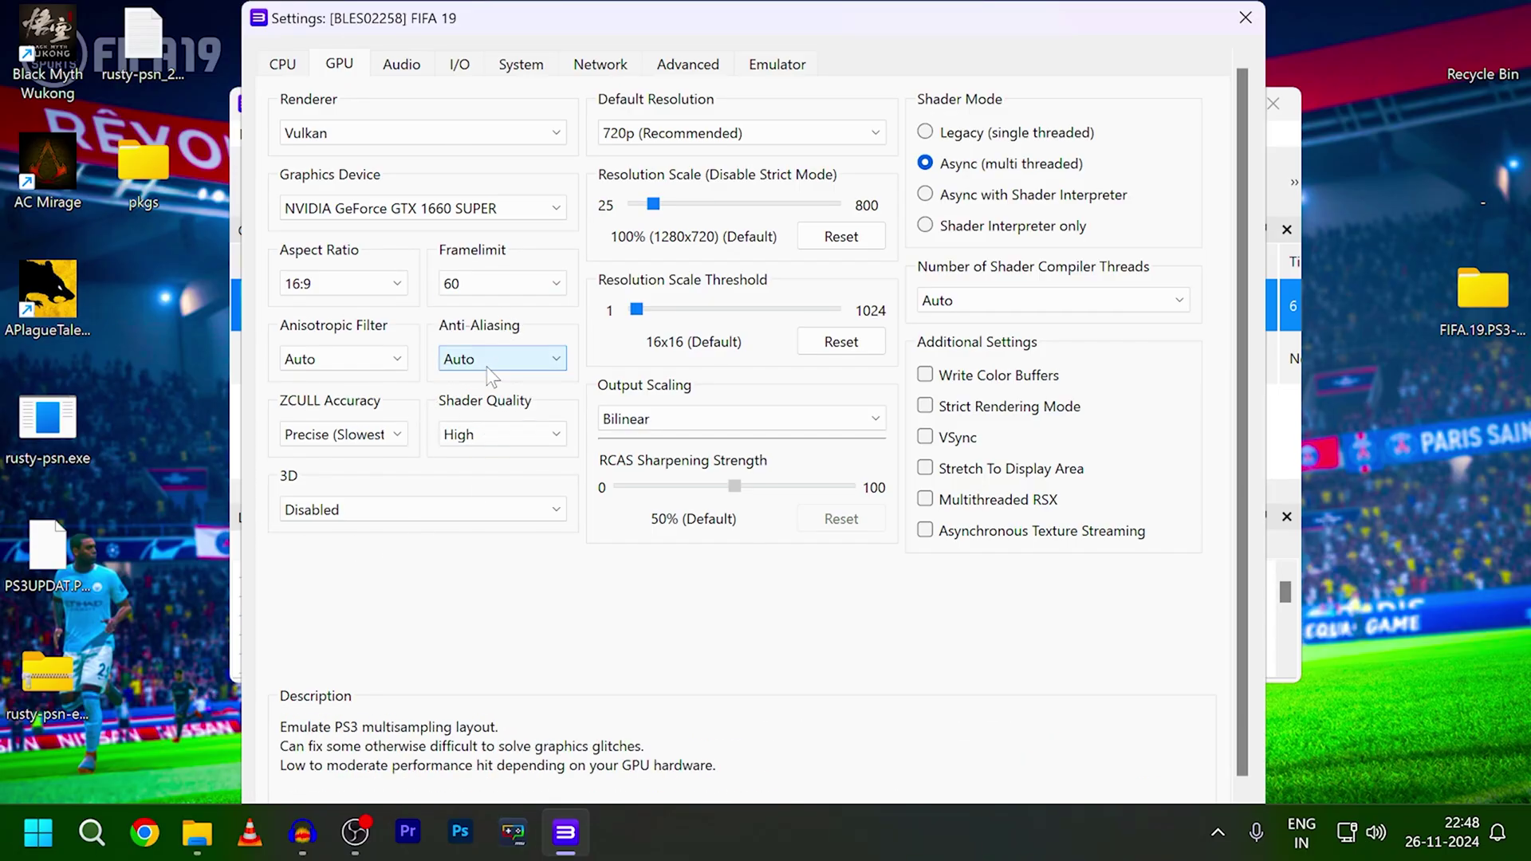
left_click(488, 368)
left_click(483, 381)
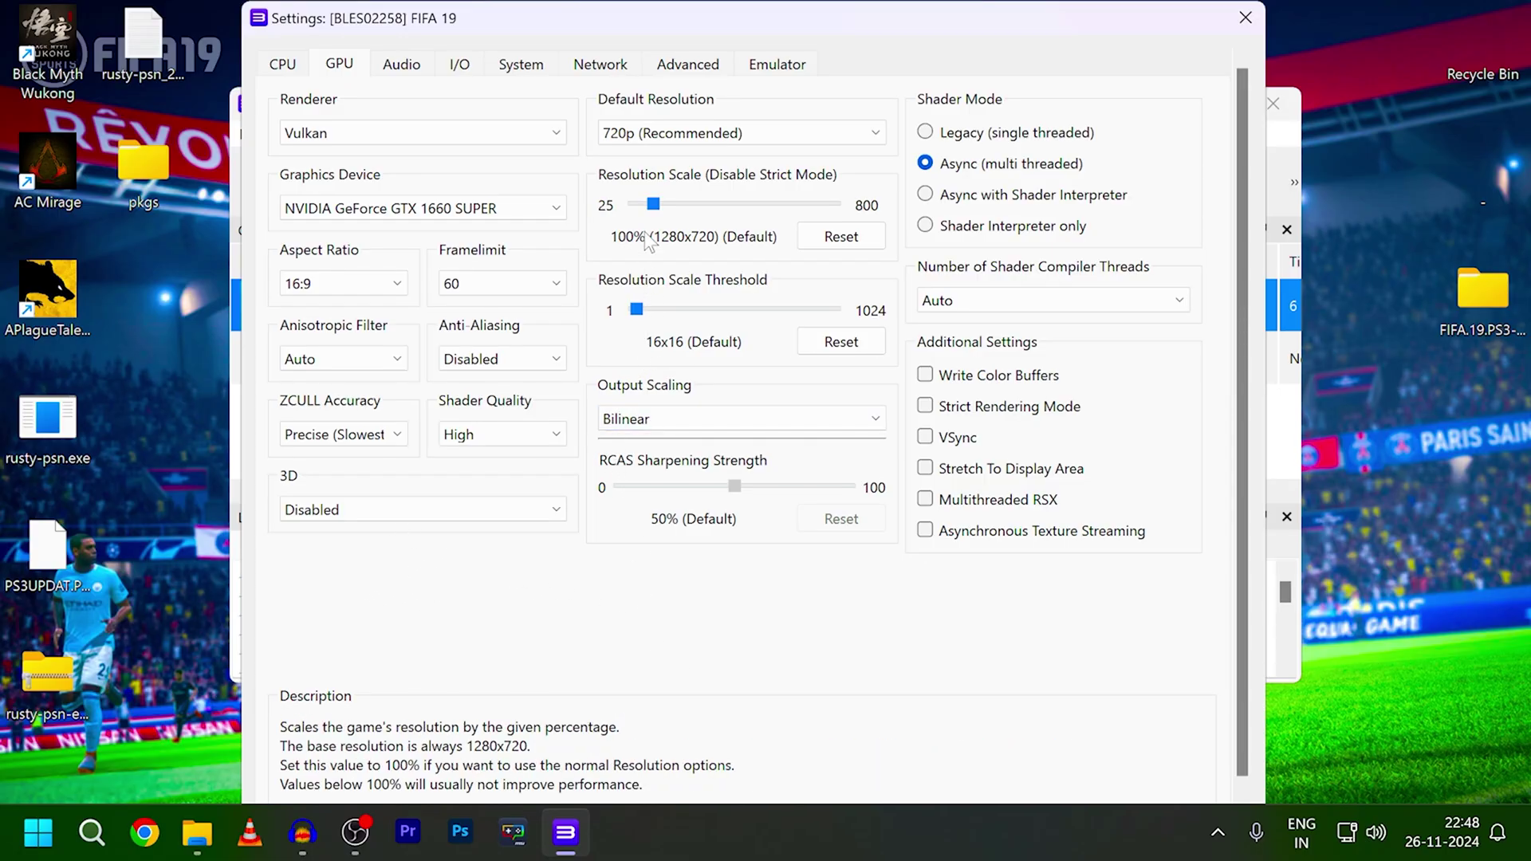
Step: Keep the default resolution at 720p, raise the resolution scale to 200% (2560x1440), and enable VSync
left_click(716, 133)
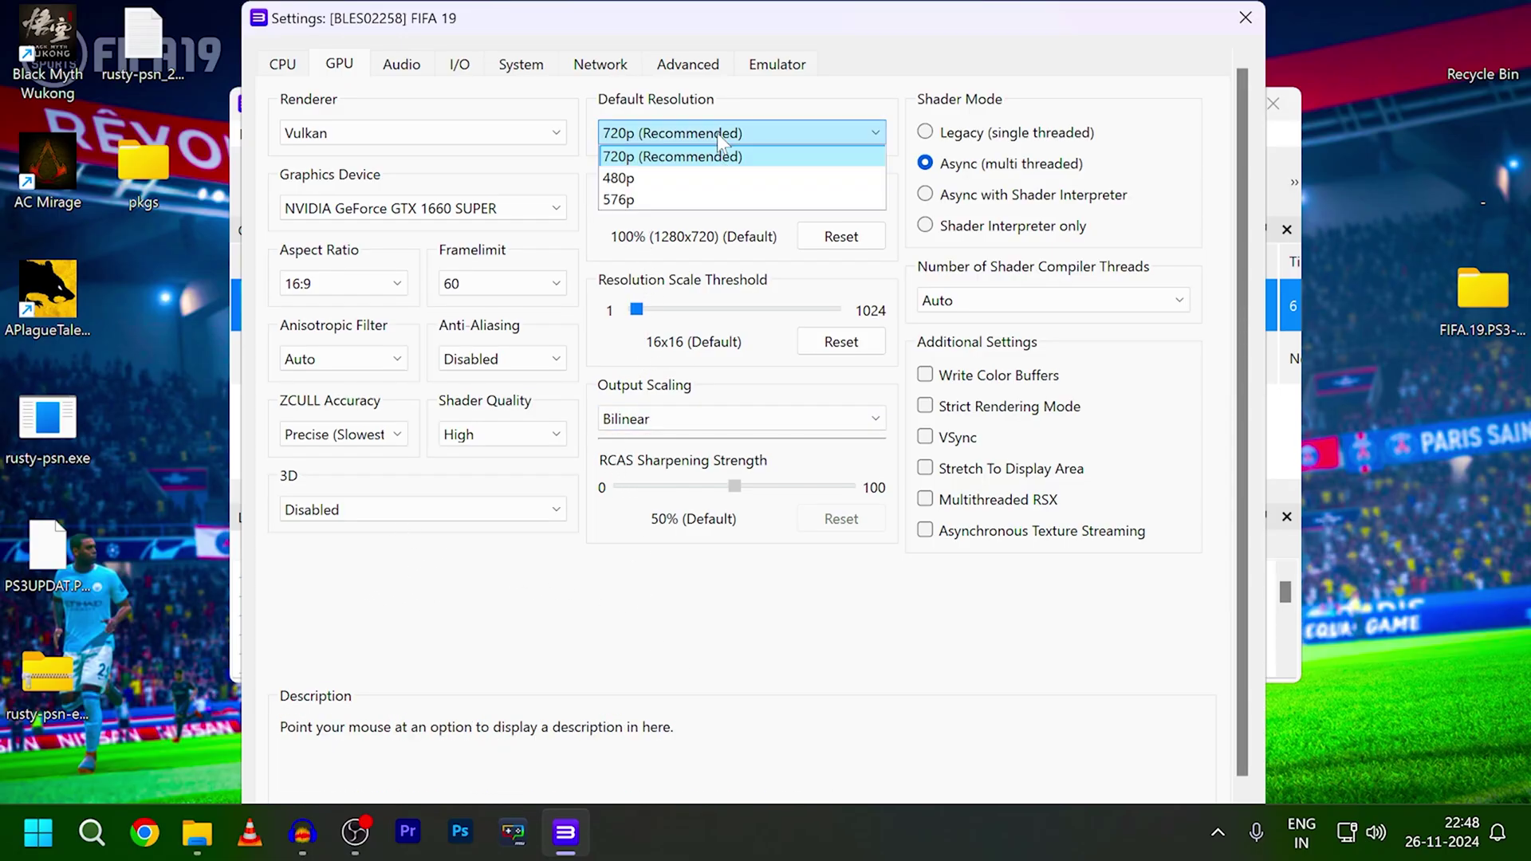
left_click(716, 132)
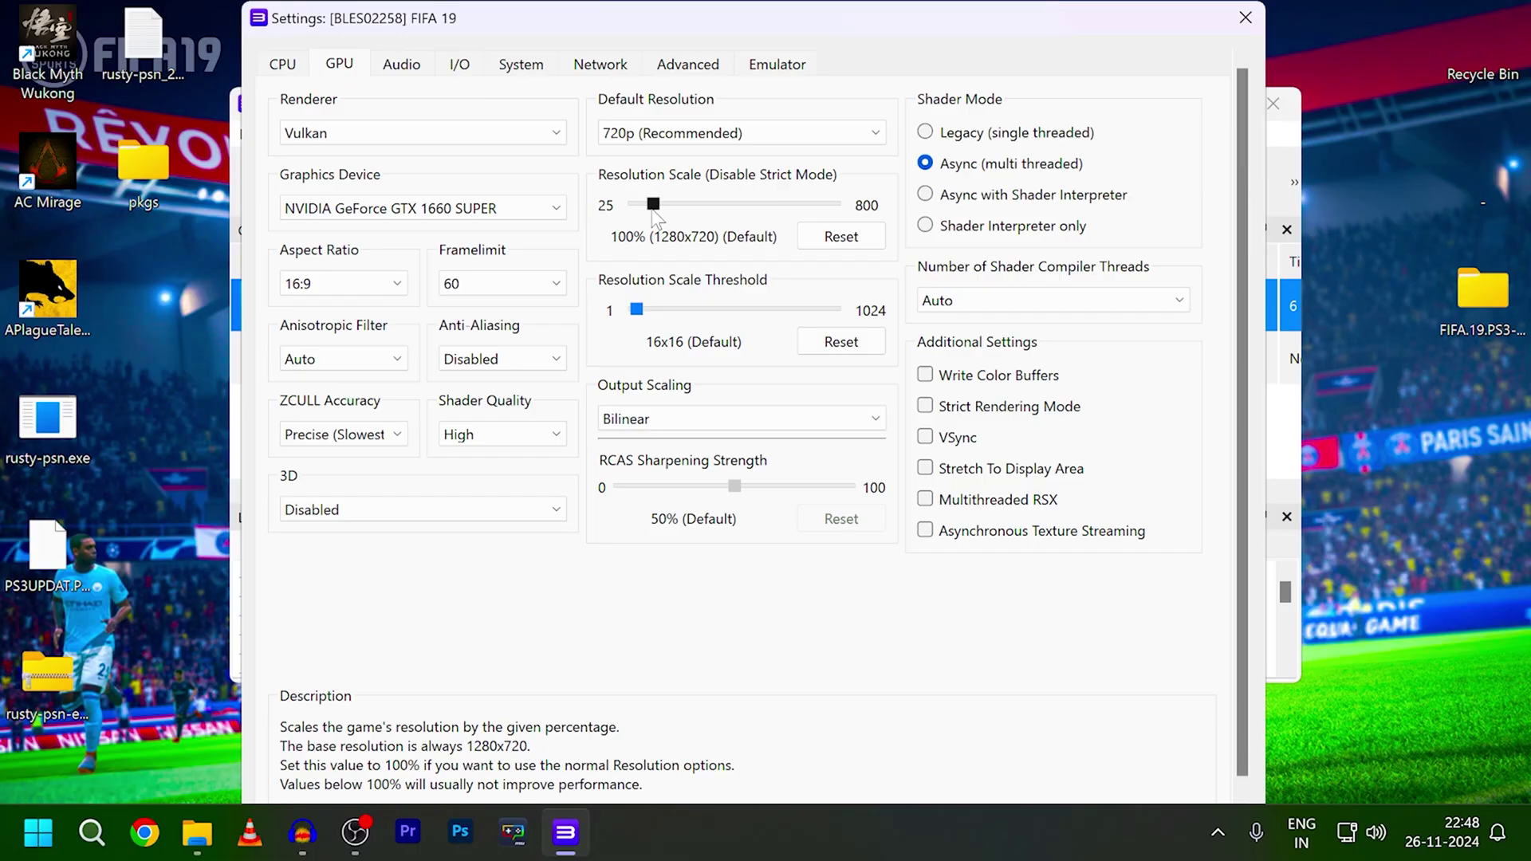
left_click_drag(652, 207, 670, 205)
scroll(677, 209, "down", 1)
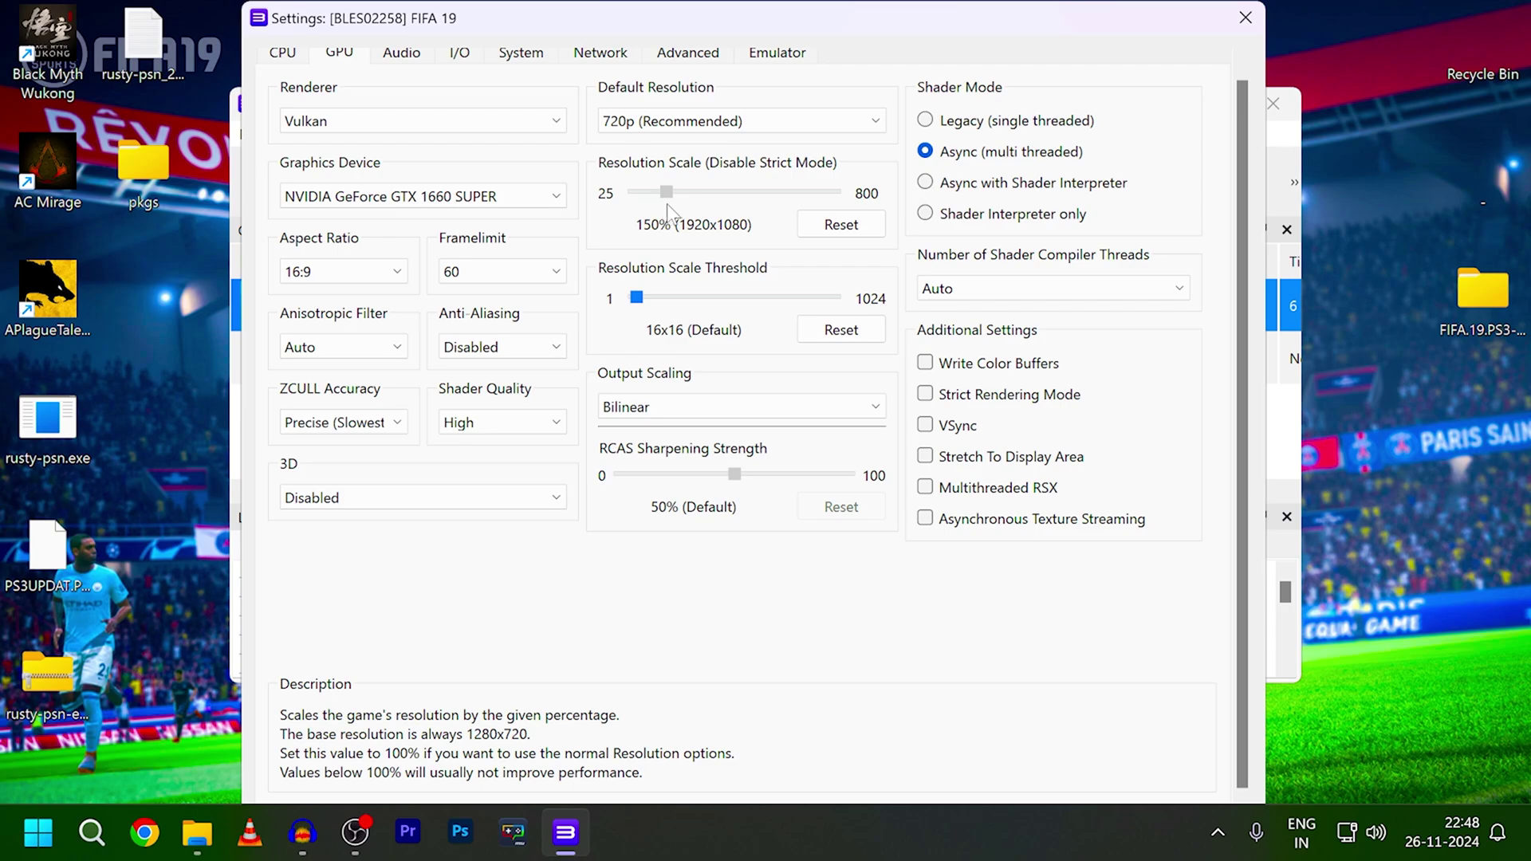
left_click_drag(668, 204, 680, 215)
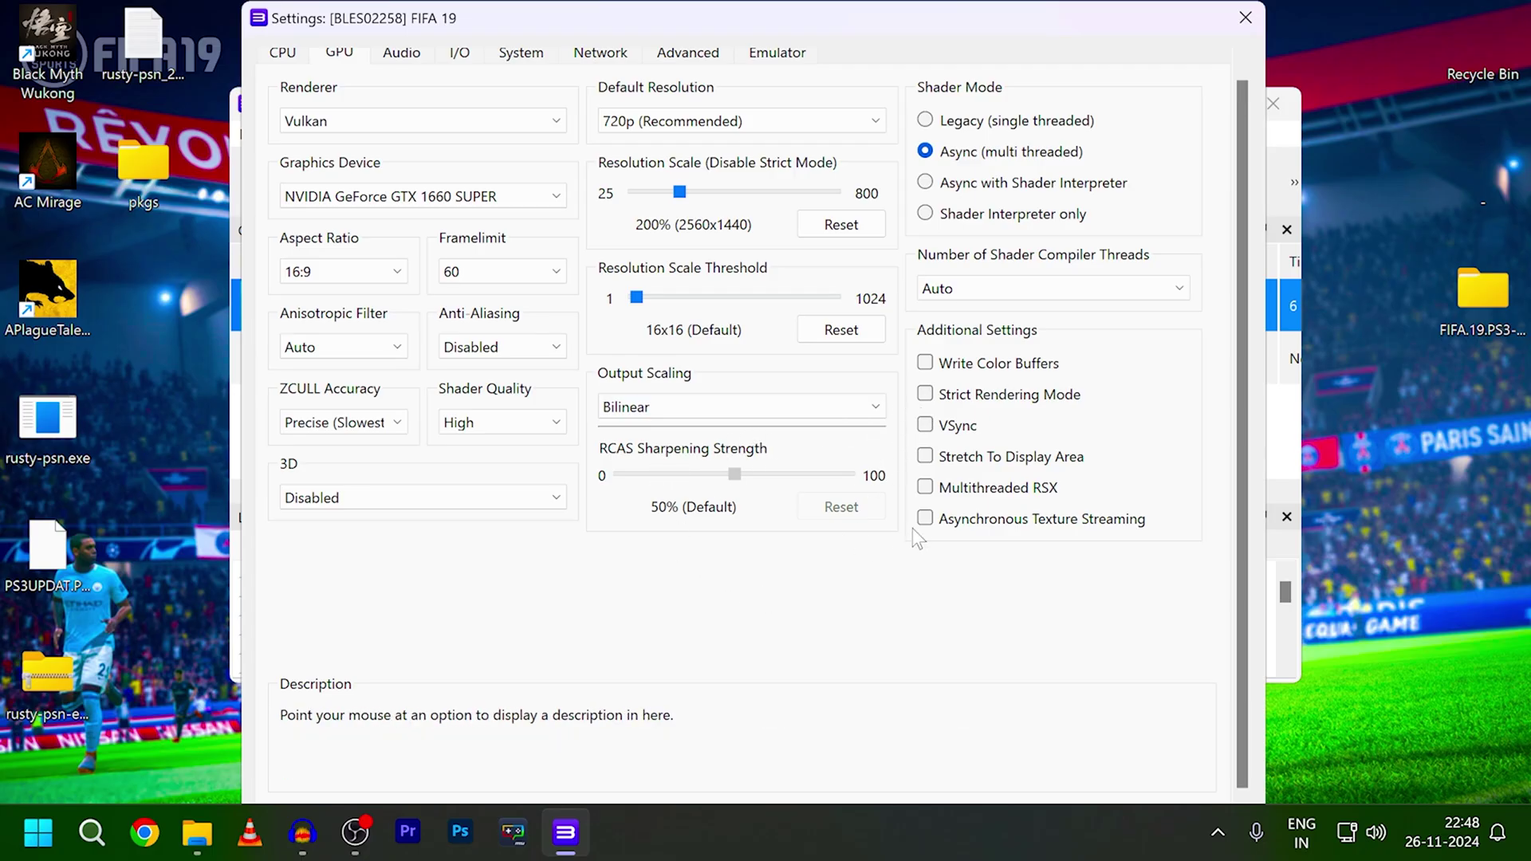
left_click(927, 428)
Step: Set RSX FIFO Accuracy to Atomic in FIFA 19's advanced settings, leaving Driver Wake-Up Delay and VBlank Frequency at their defaults
left_click(700, 63)
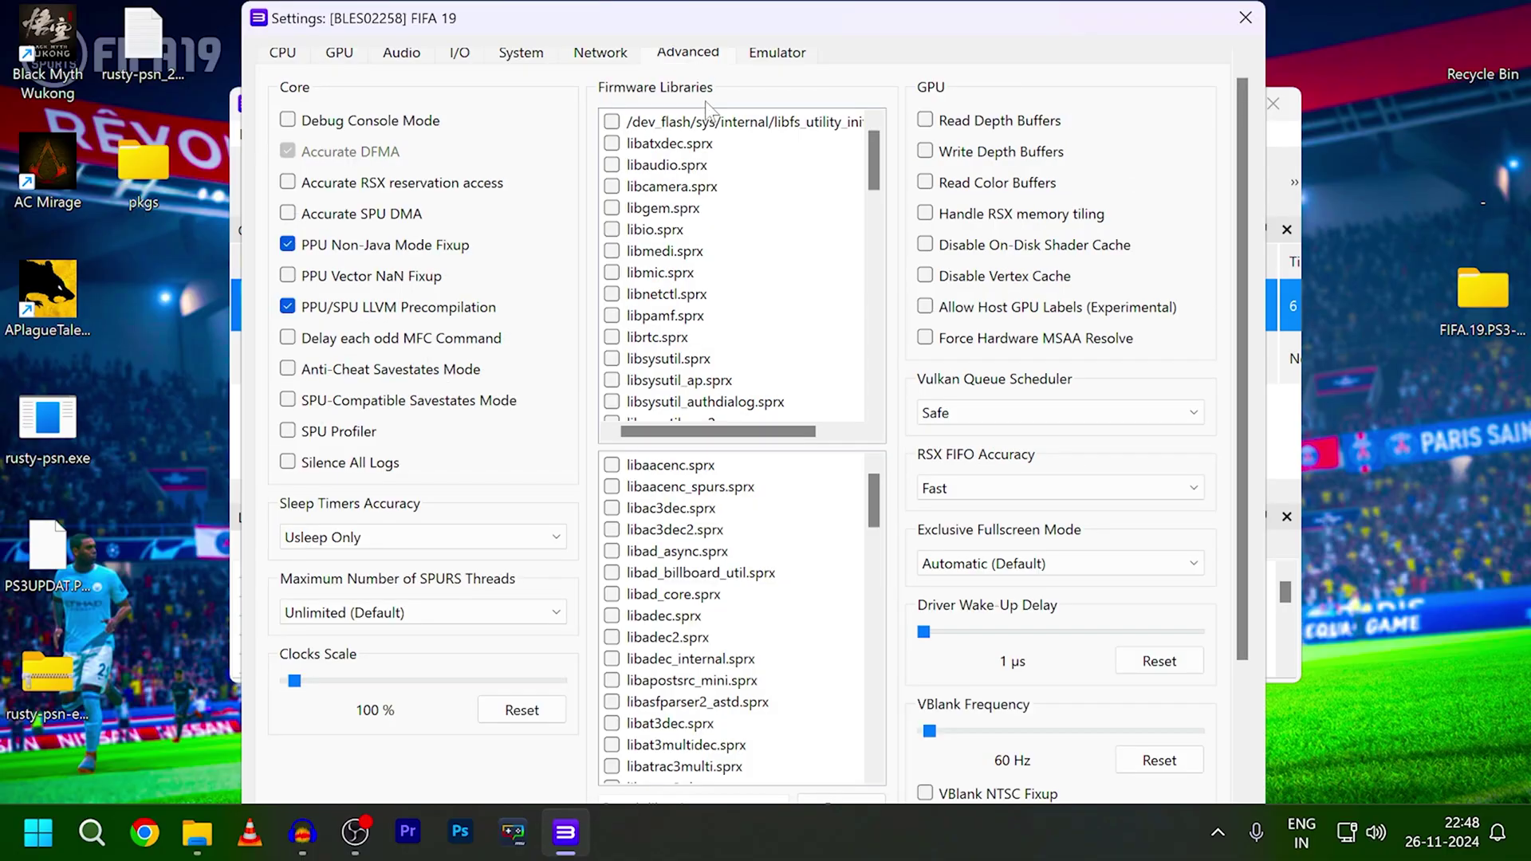
left_click(1001, 486)
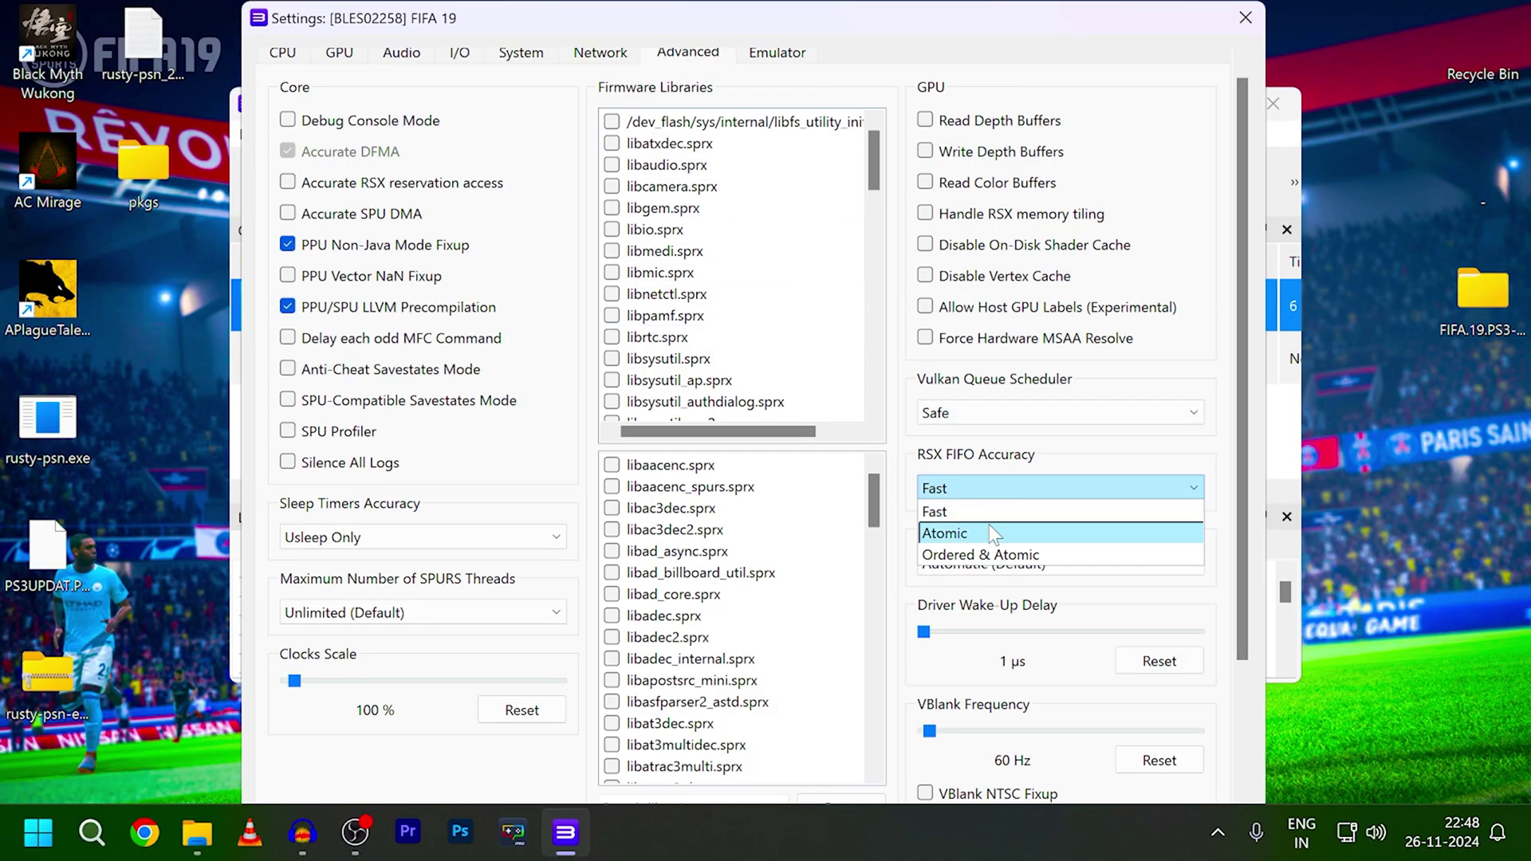
left_click(997, 515)
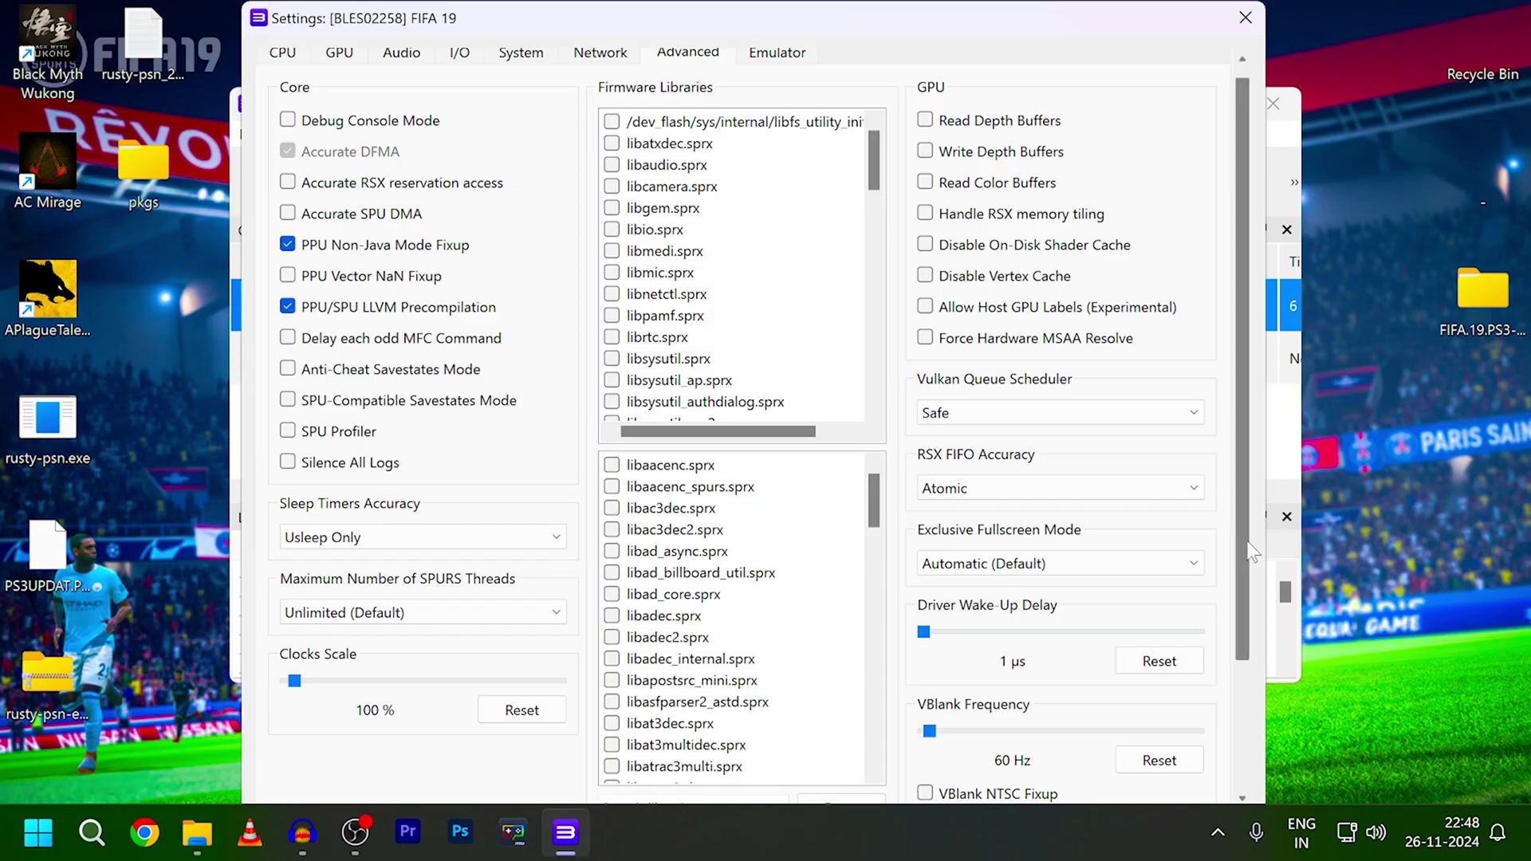
left_click_drag(1247, 552, 1274, 692)
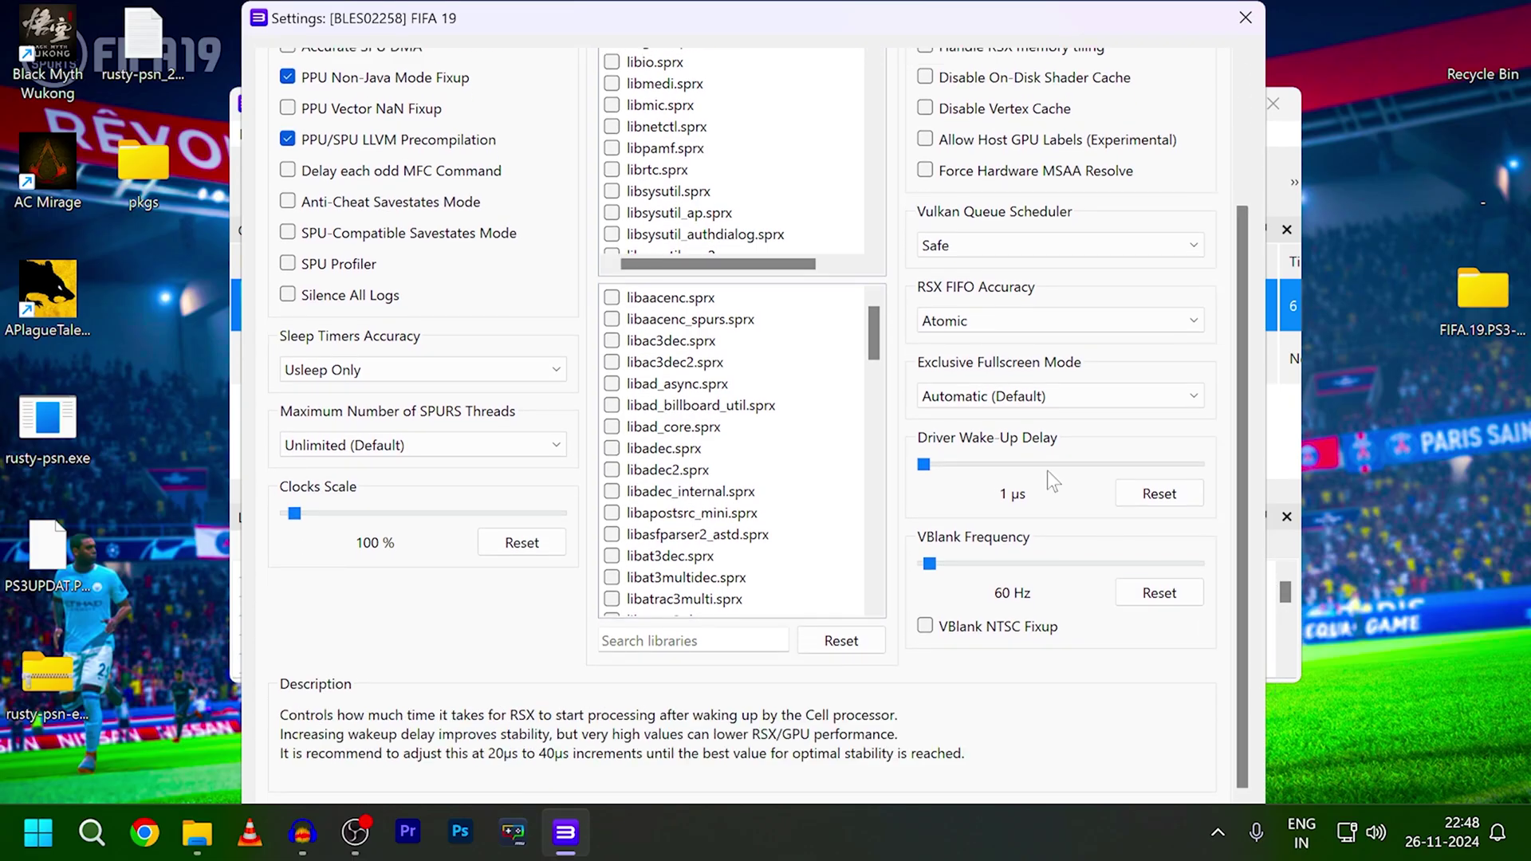
left_click_drag(302, 28, 319, 56)
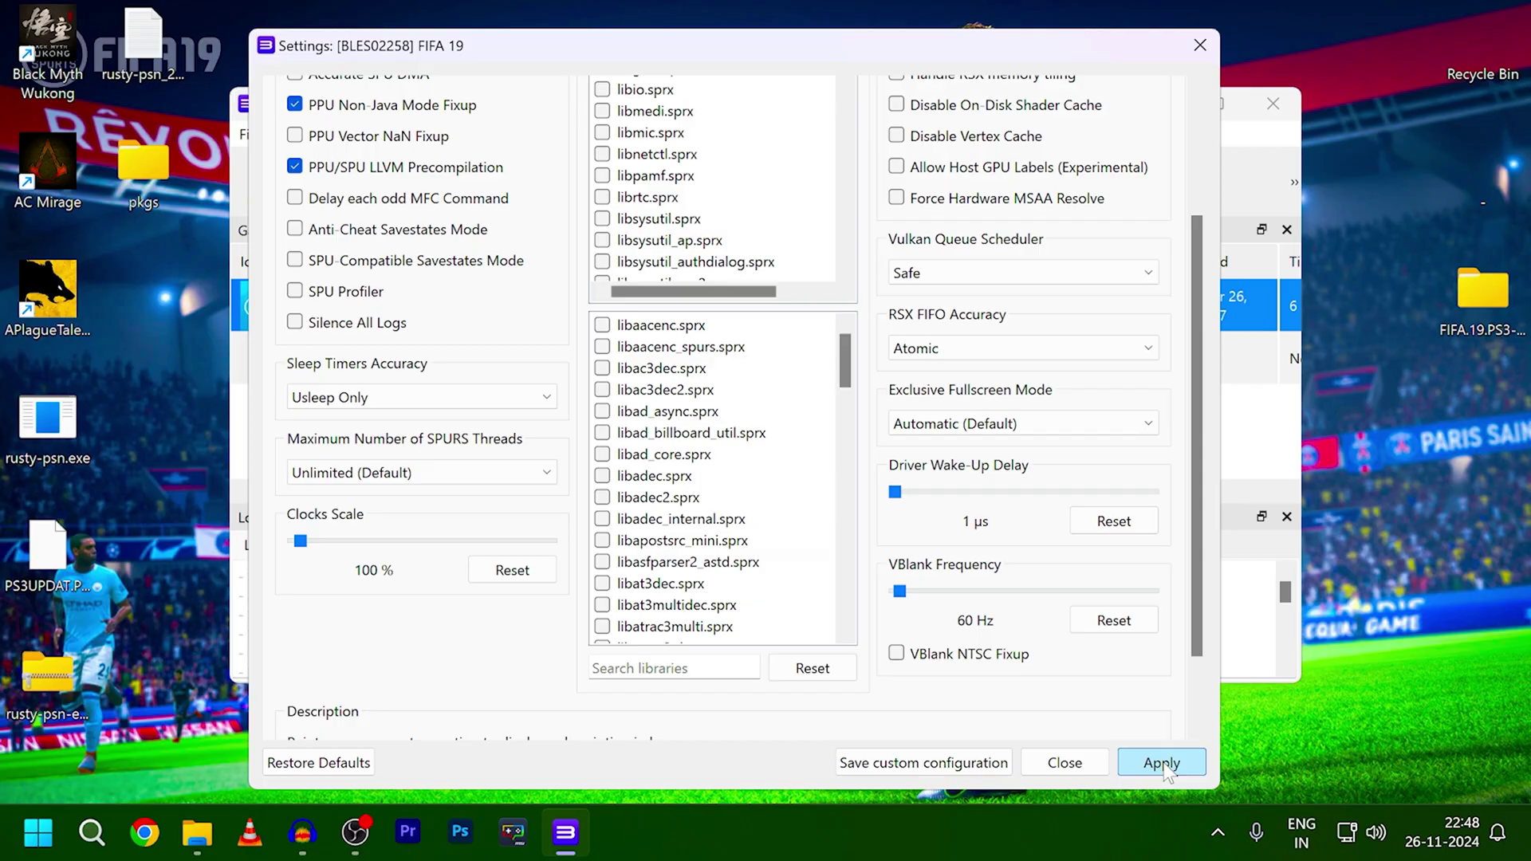
Step: Save the custom configuration and boot FIFA 19 with it
left_click(931, 765)
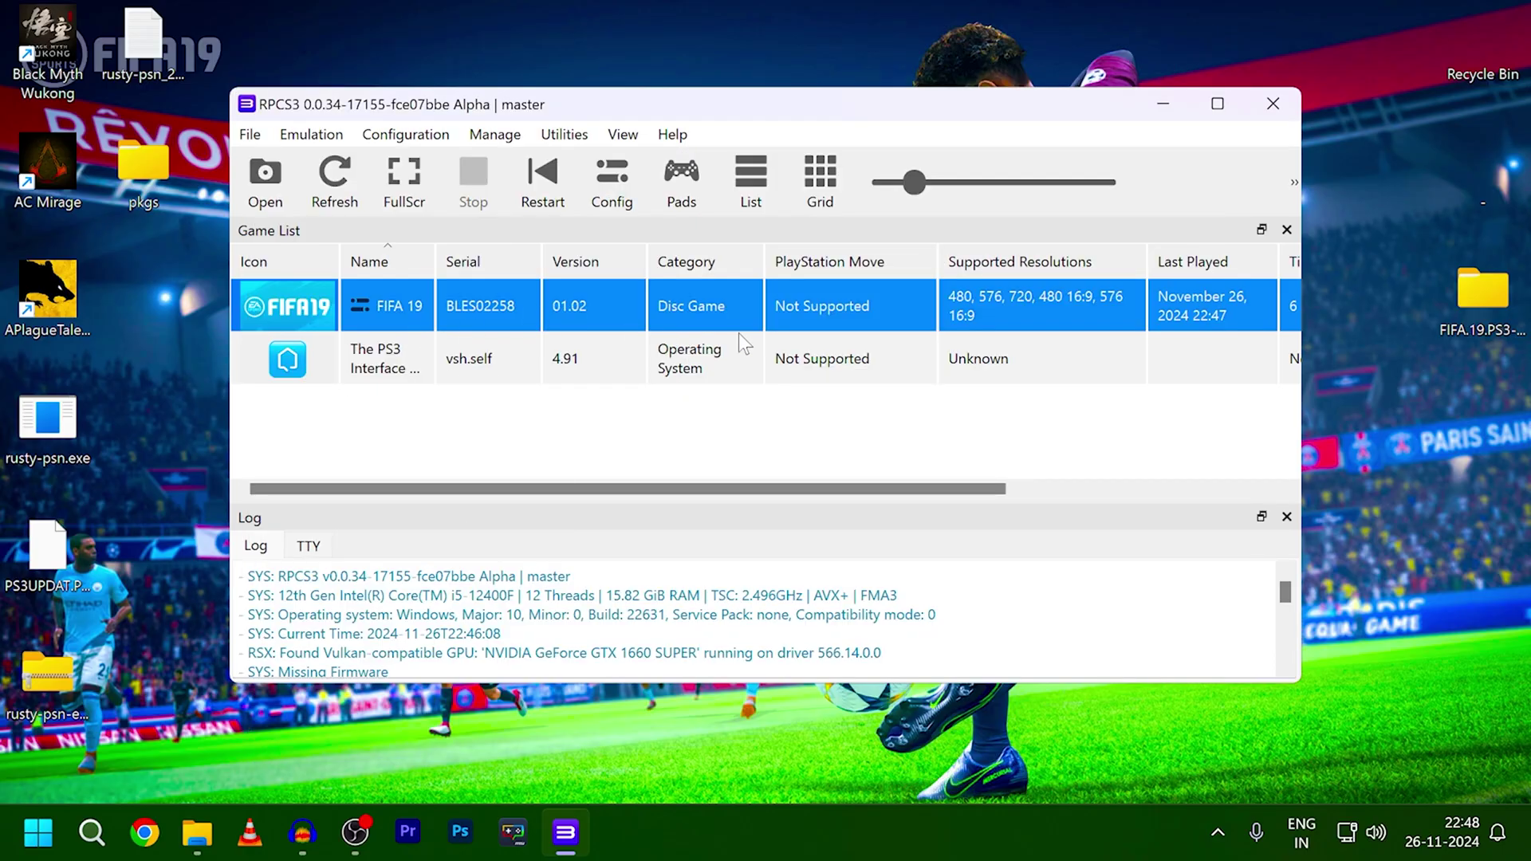
right_click(500, 294)
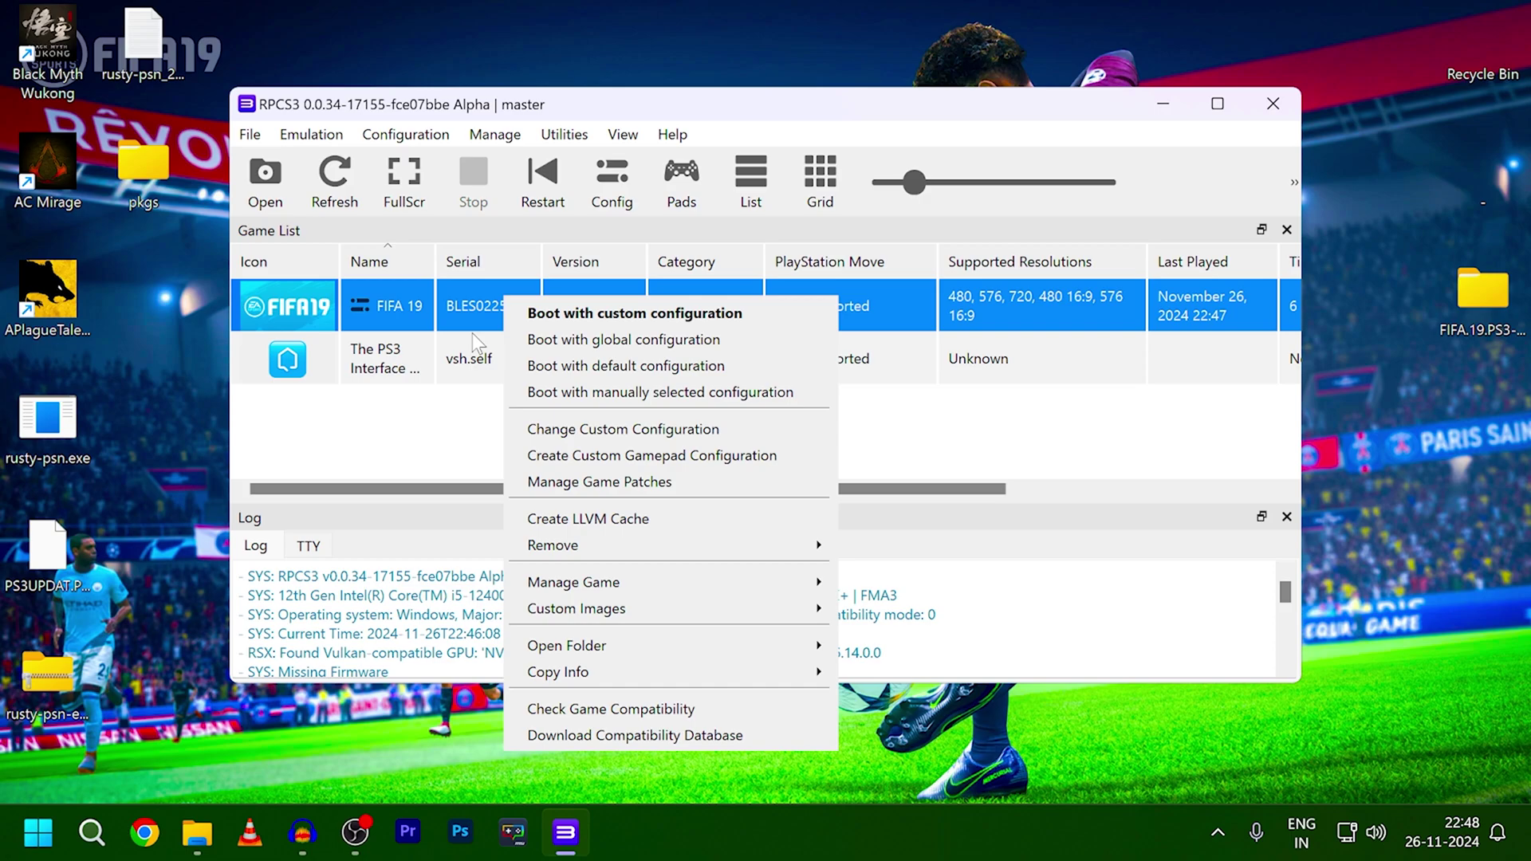
left_click(552, 319)
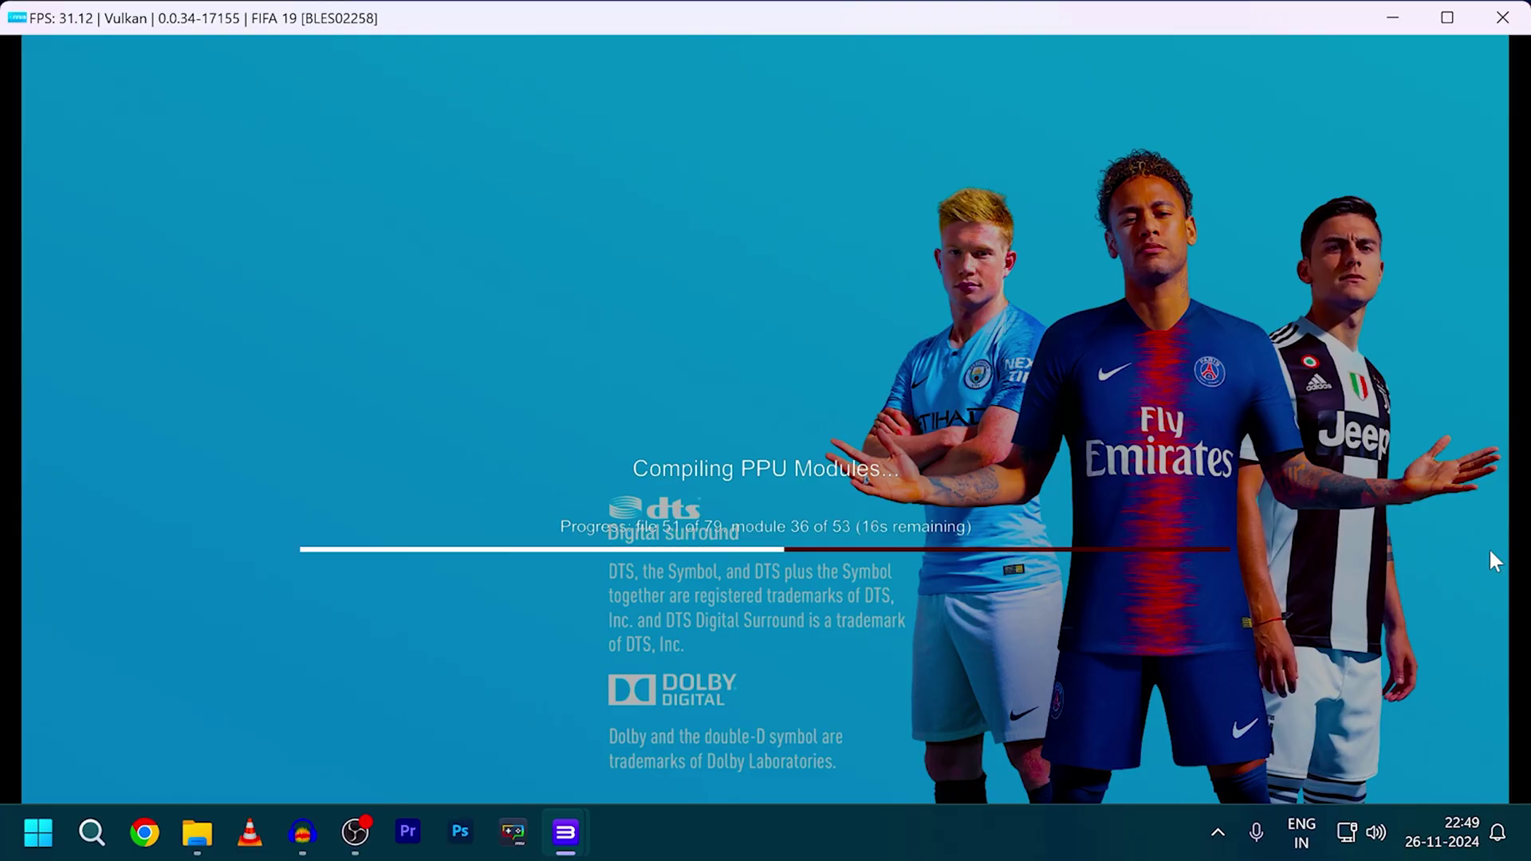
Step: Switch Player 1's gamepad handler to XInput with XInput Pad #1 as the device, and save the gamepad settings
mouse_move(565, 833)
left_click(506, 729)
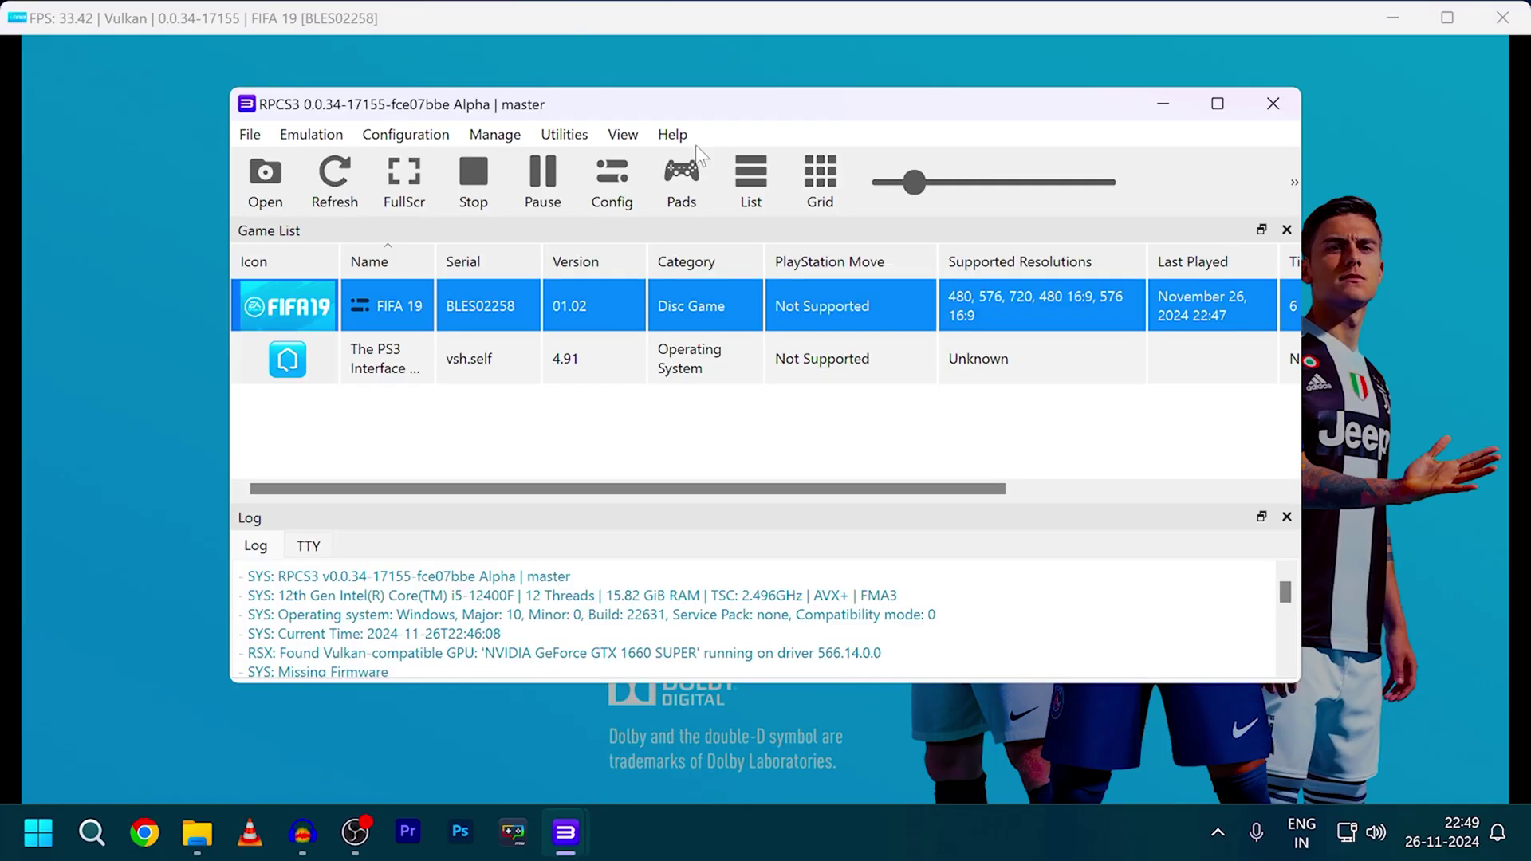
left_click(690, 155)
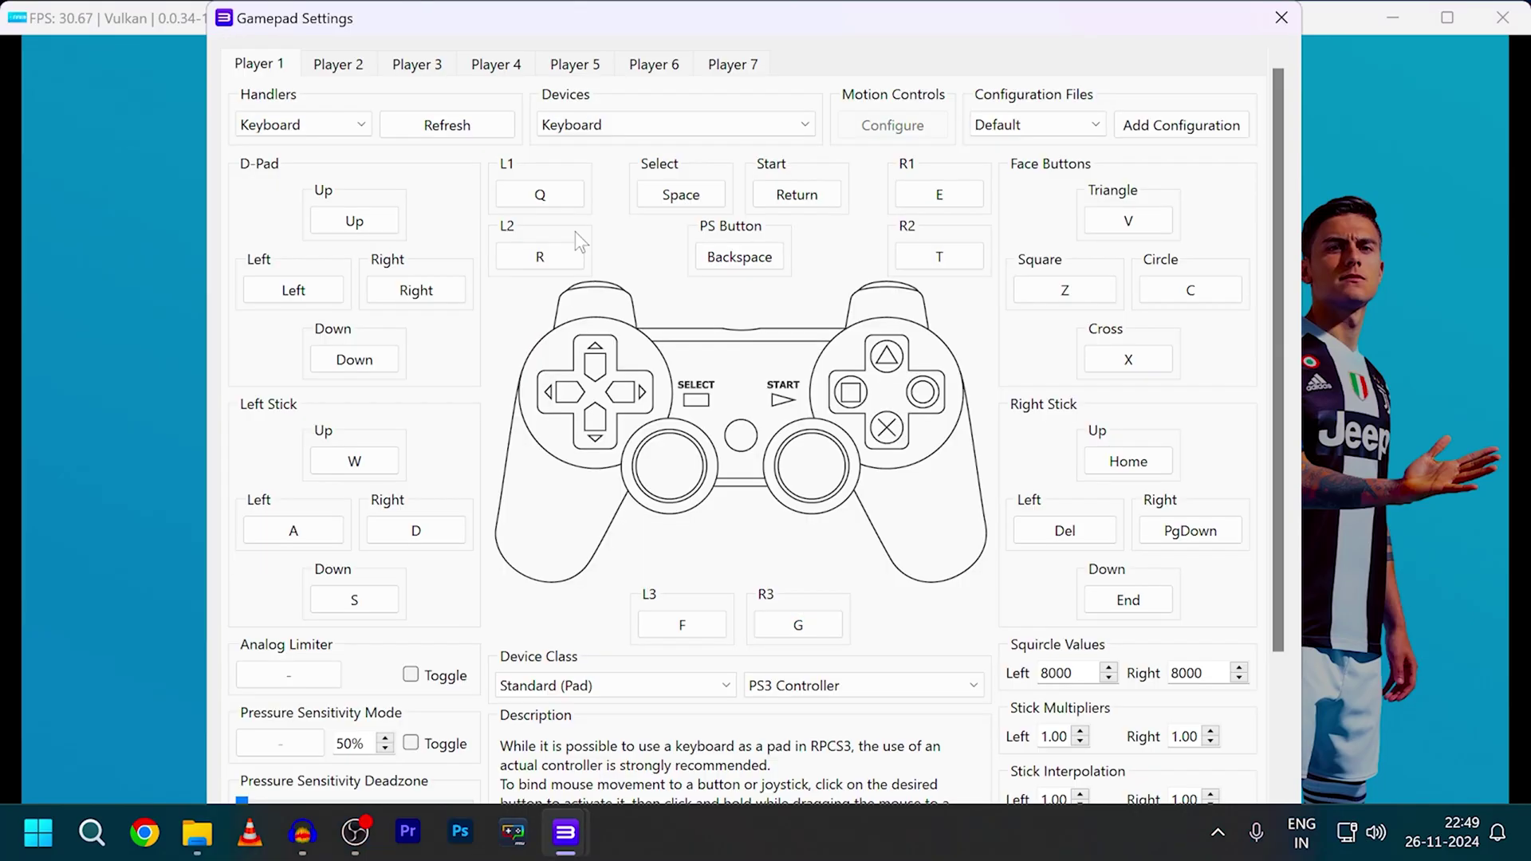
left_click(303, 124)
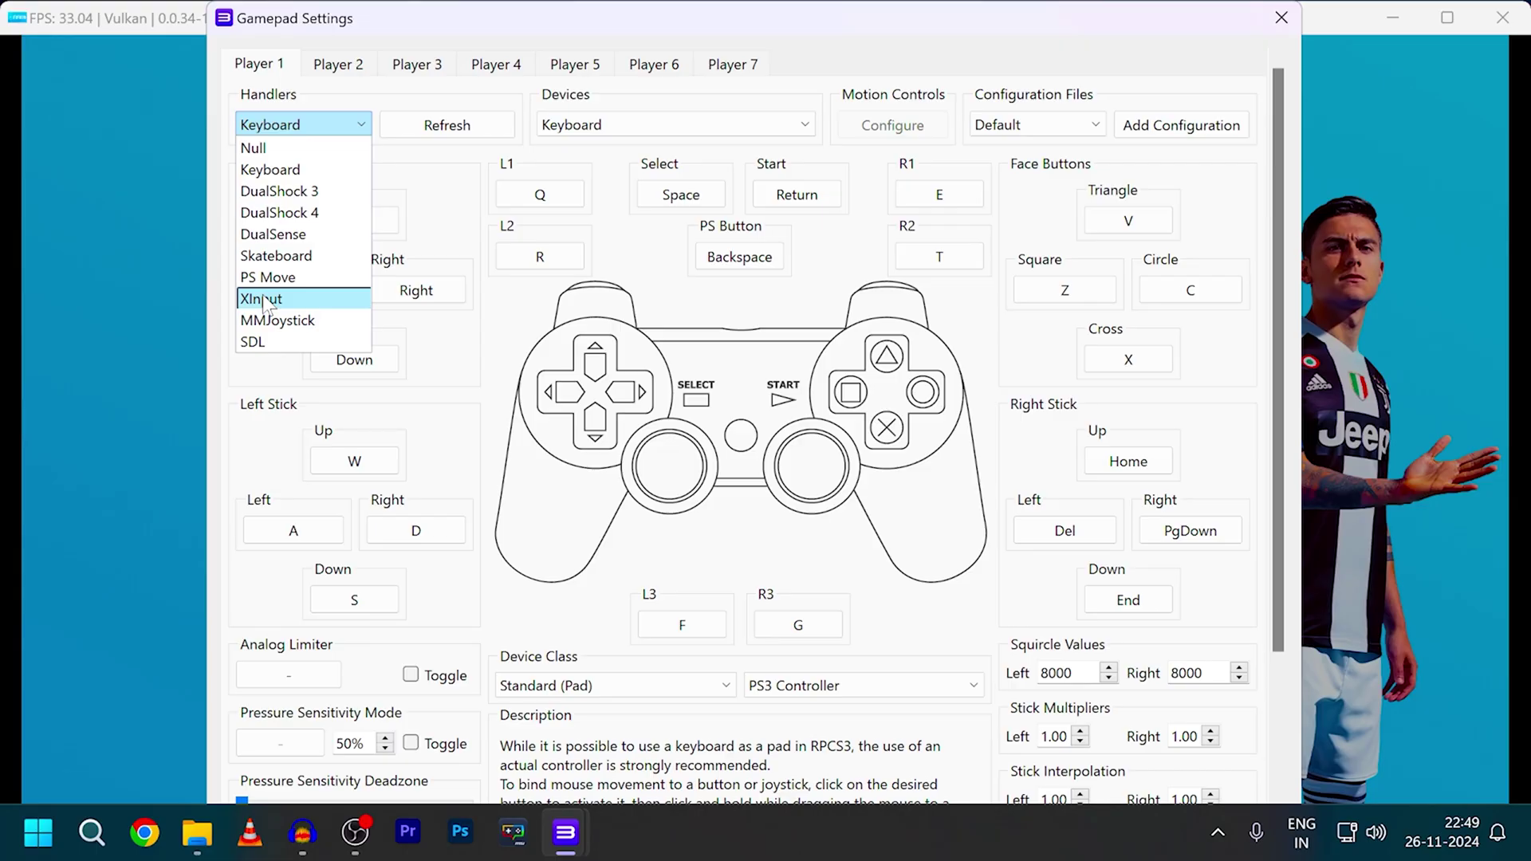
left_click(266, 300)
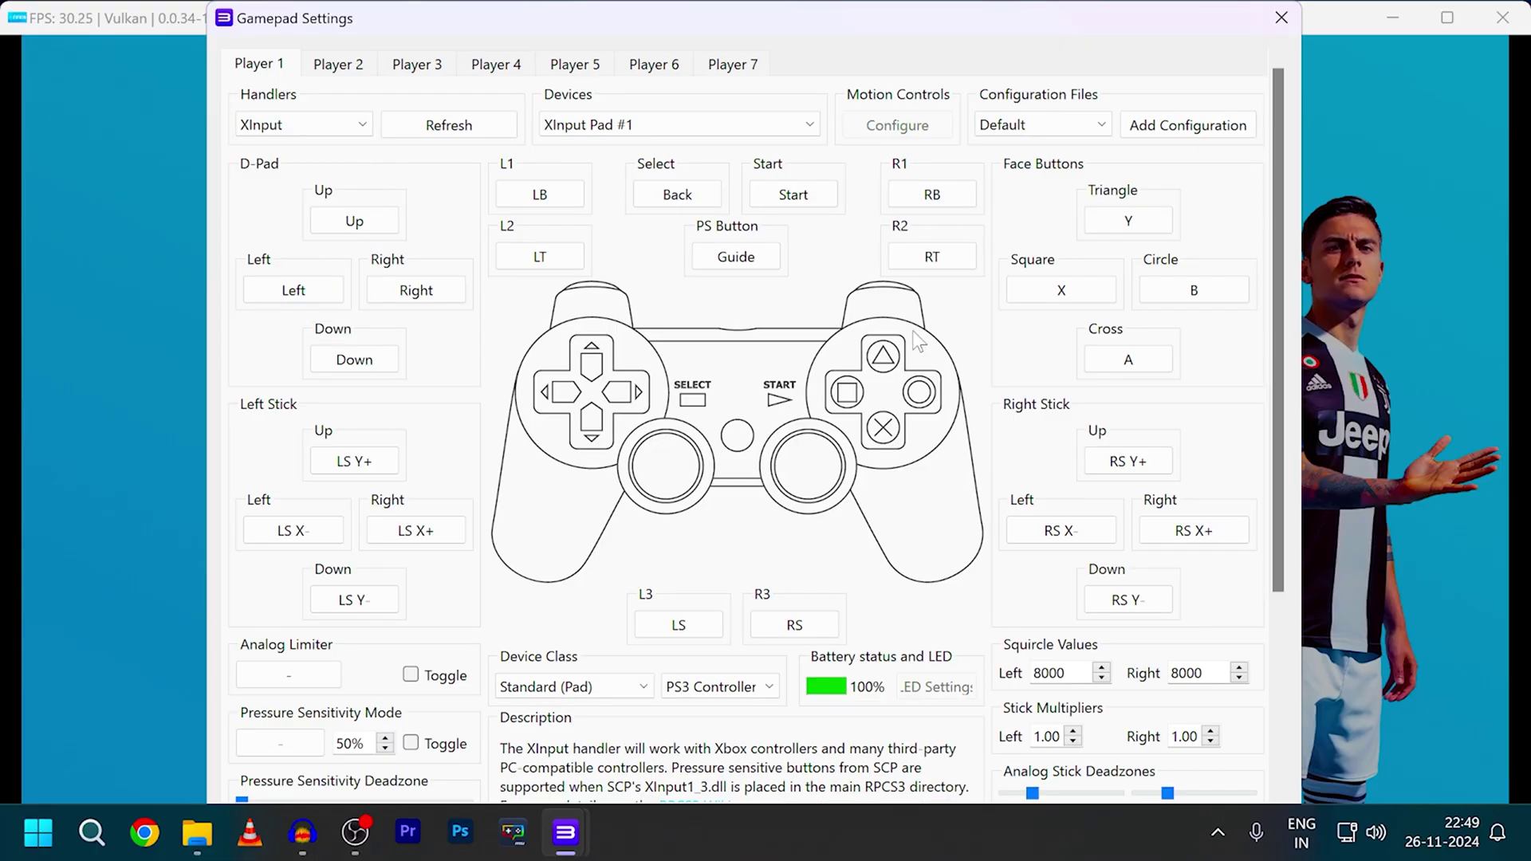
left_click_drag(207, 1, 293, 134)
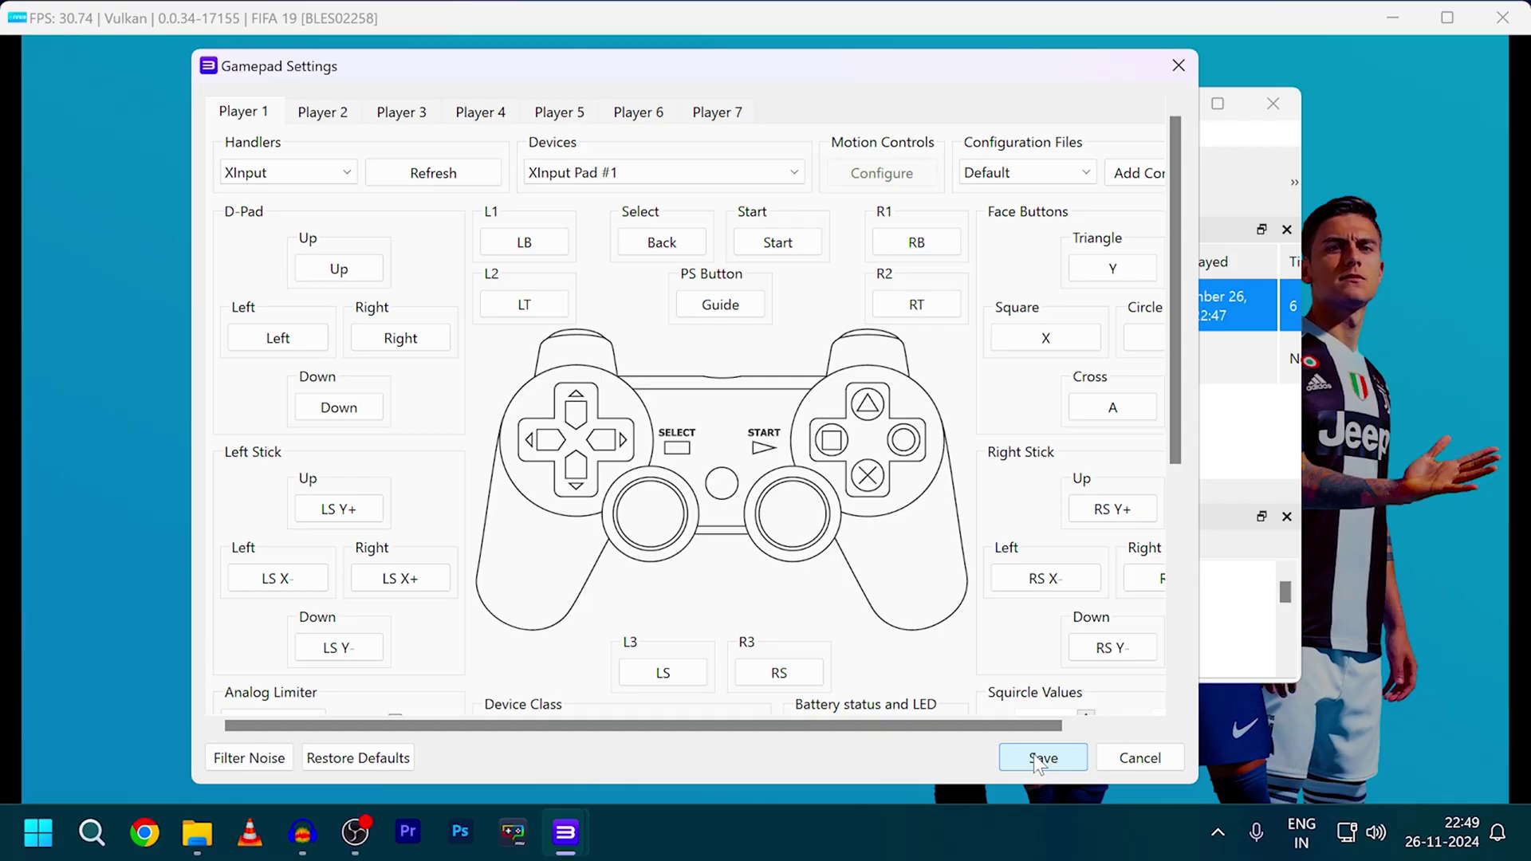
left_click(1036, 760)
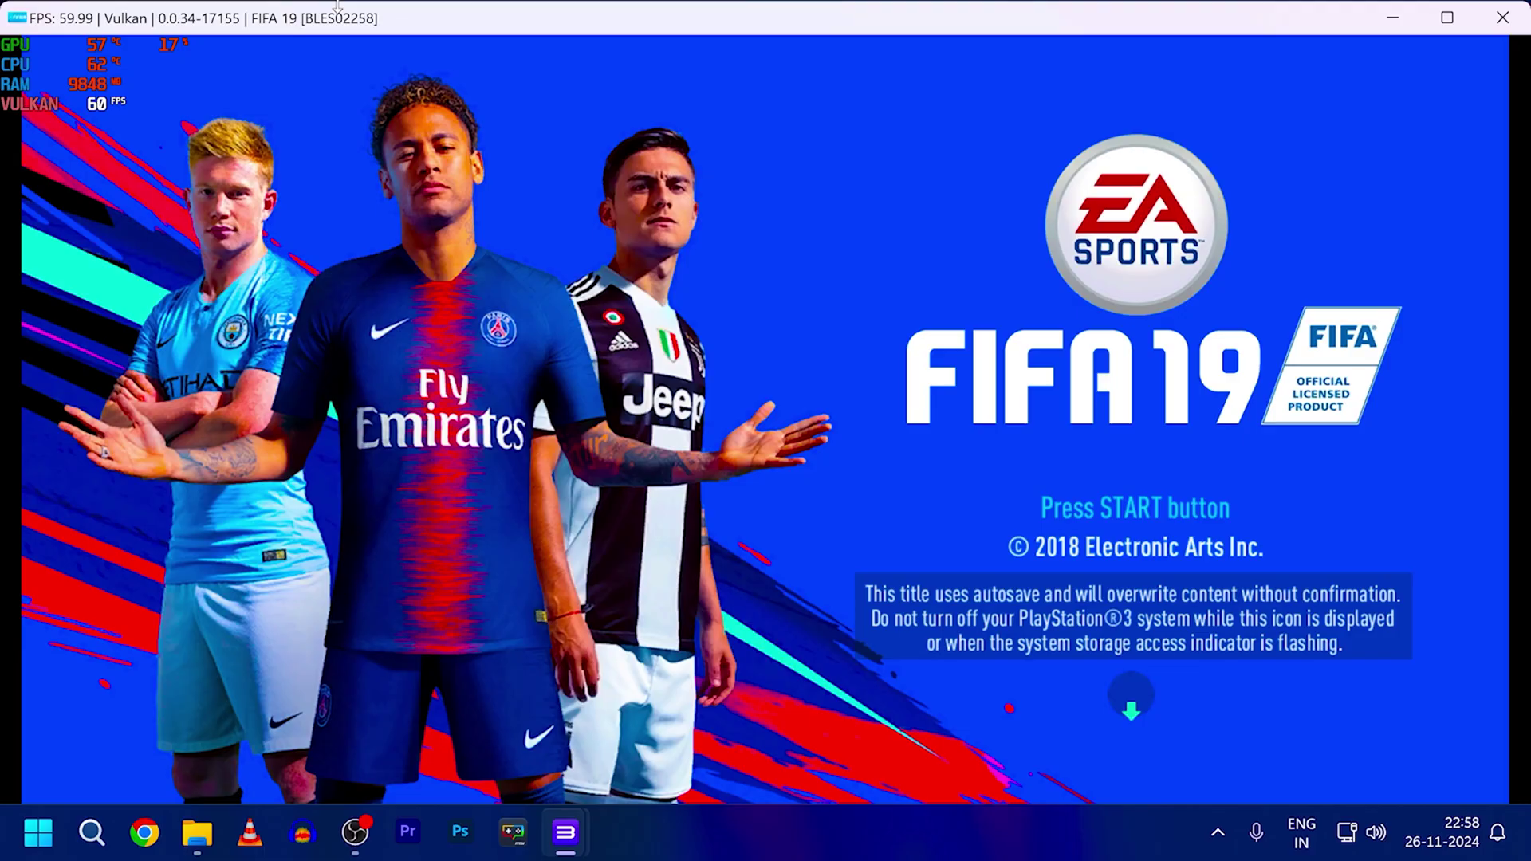
Step: Put the game in full screen, start from the title screen and accept the User Agreement
key("alt+Return")
key("Return")
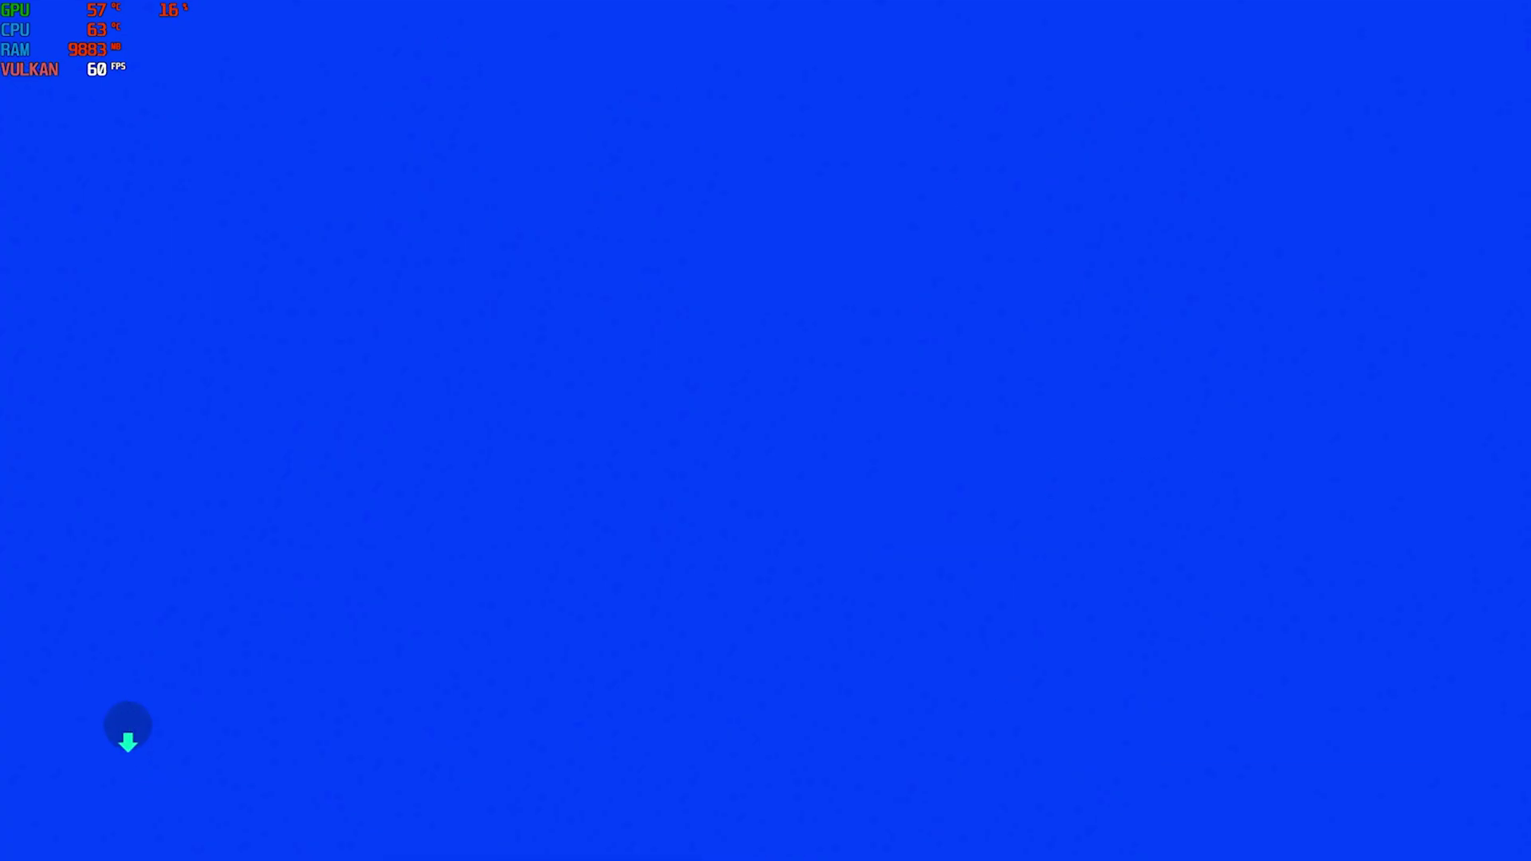
key("Down")
key("Page_Down")
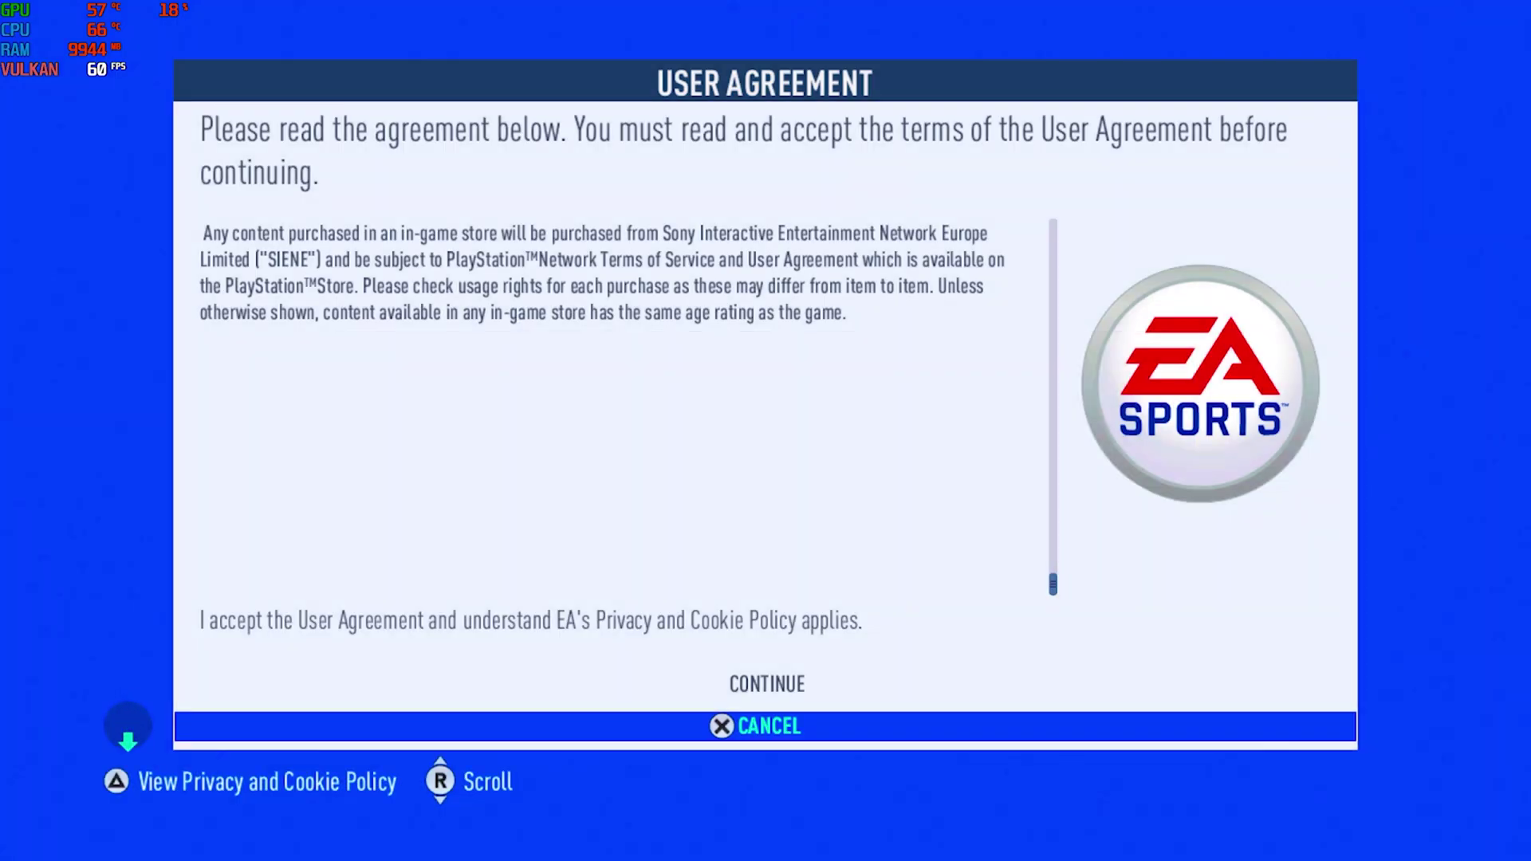
key("Up")
key("Return")
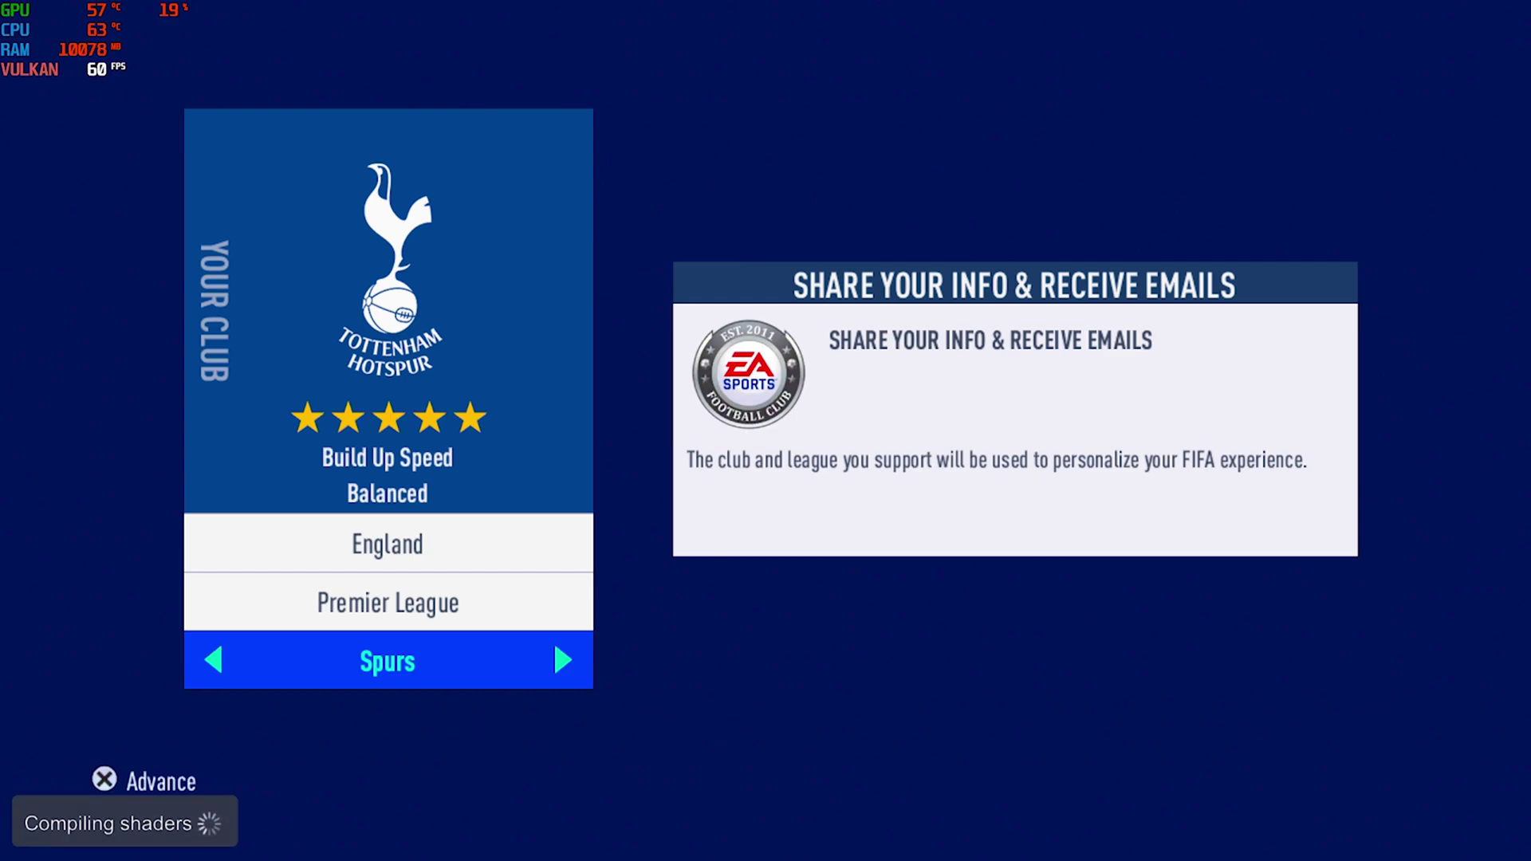
Step: Choose a favourite club from the Premier League and advance to the game's home menu
key("Right")
key("Right")
key("Return")
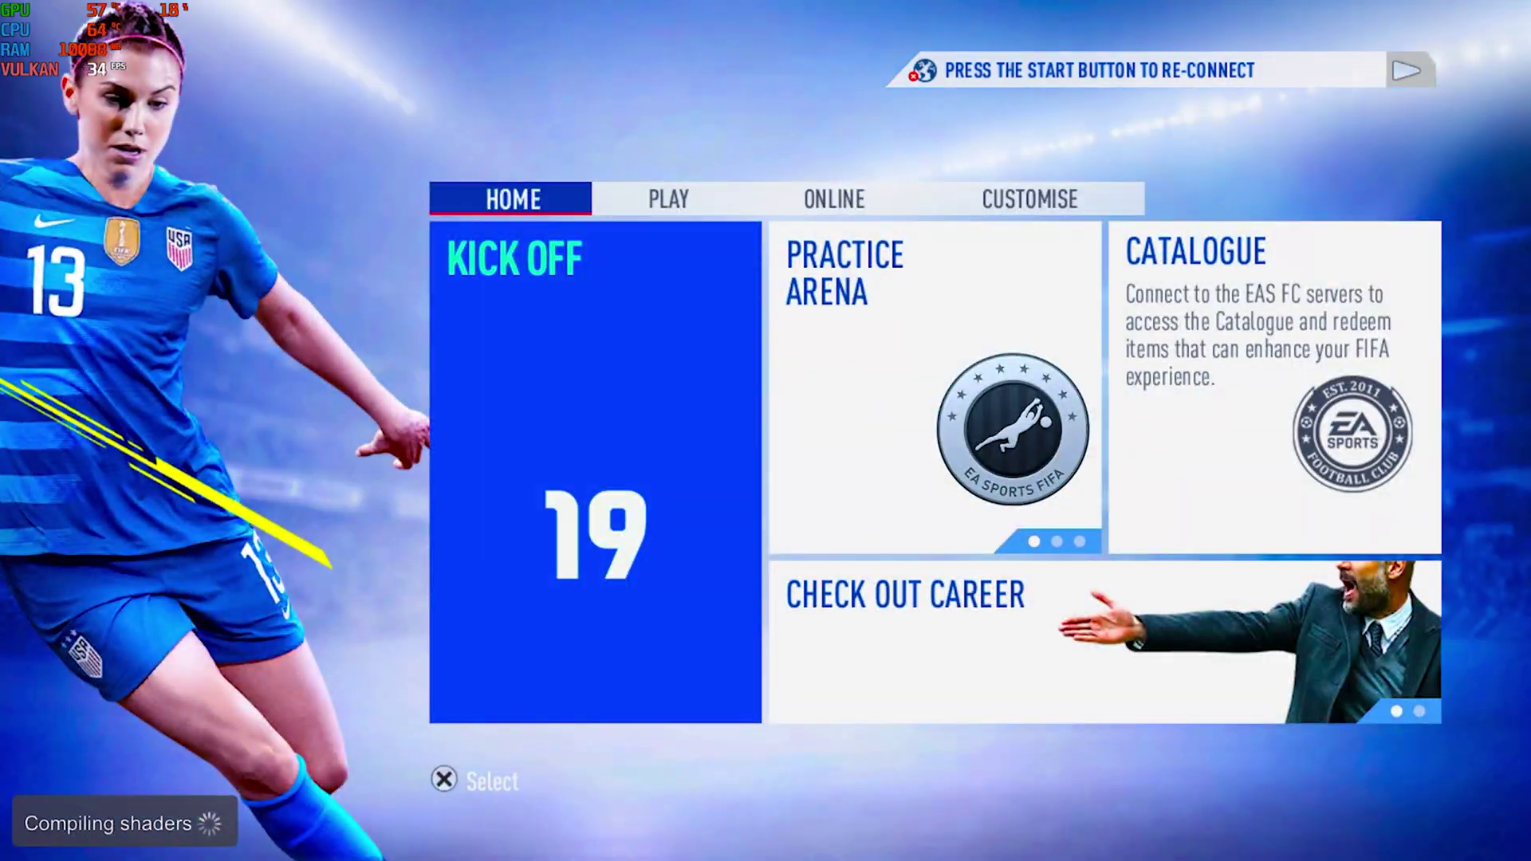
Step: Start a Kick Off match and confirm Dortmund as the home team
key("Return")
key("Return")
key("Up")
key("Right")
key("Down")
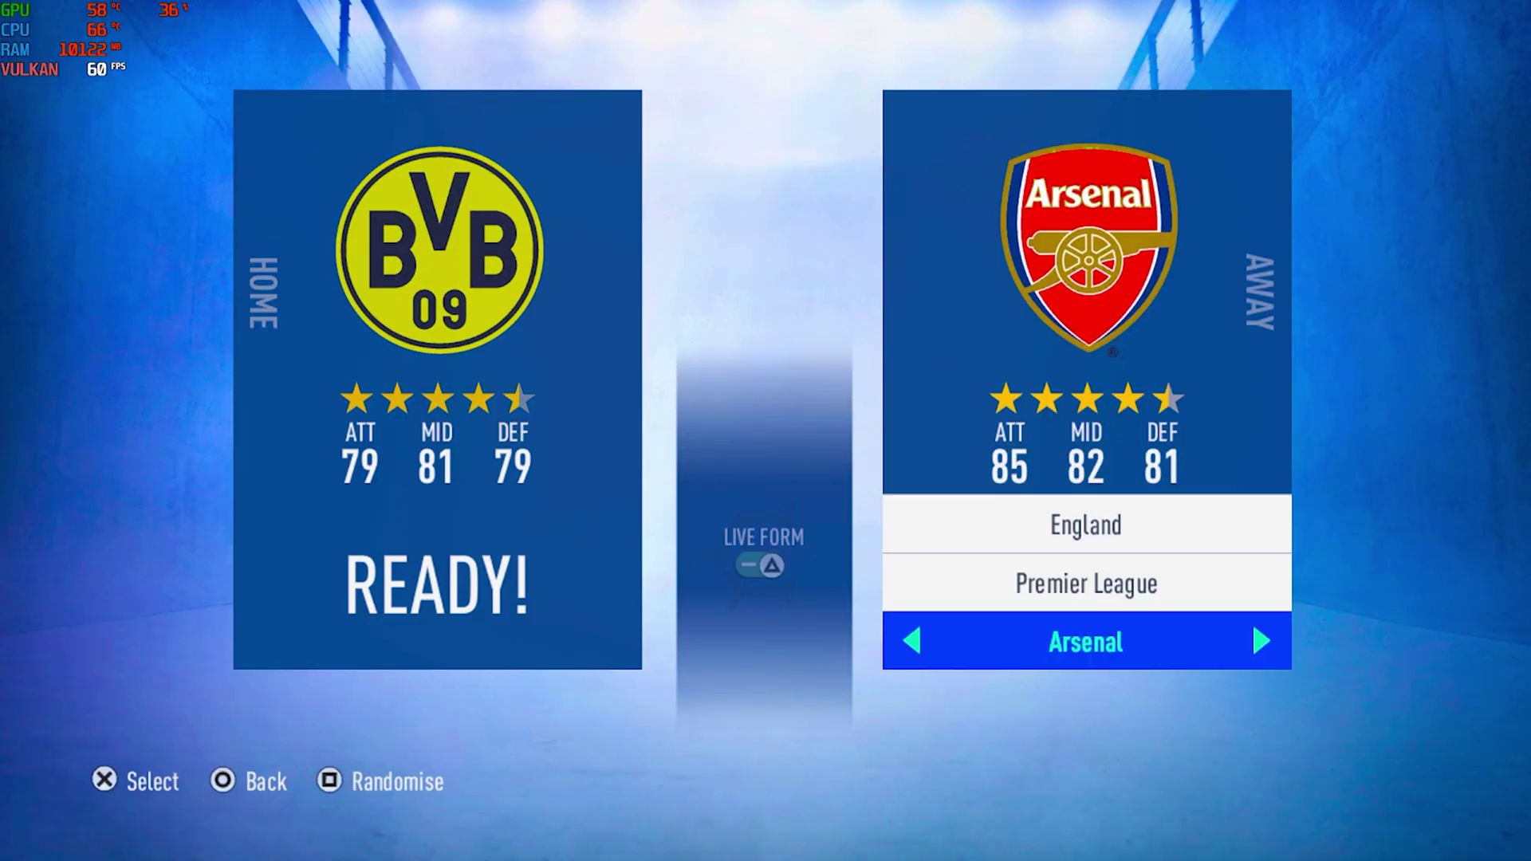
Step: Choose Chelsea as the away team and continue to kit selection
key("Right")
key("Right")
key("Right")
key("Right")
key("Right")
key("Return")
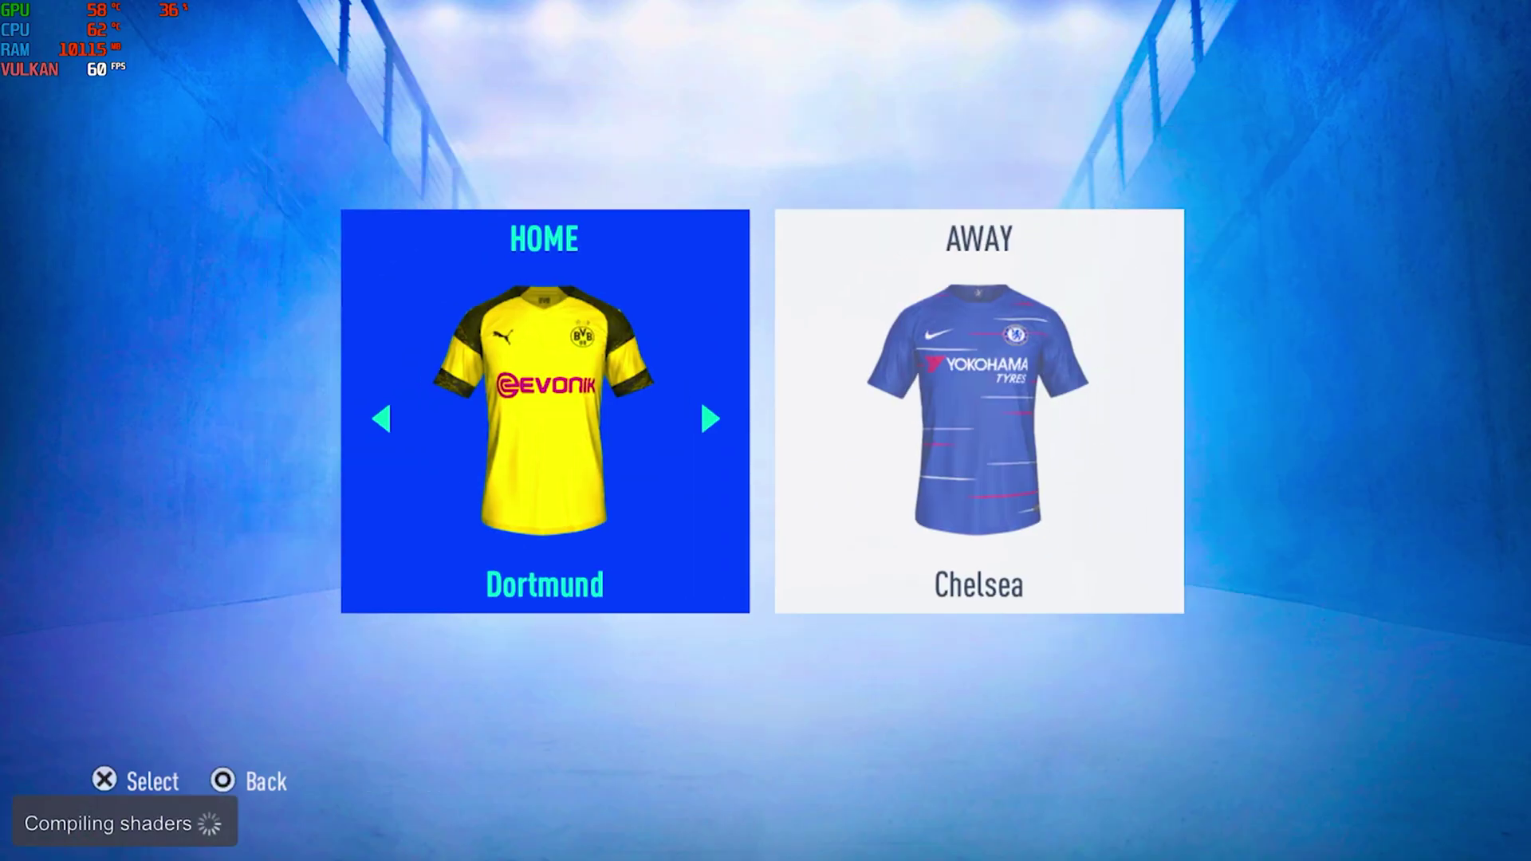
Step: Pick Dortmund's dark kit, keep Chelsea's blue kit, and proceed into the match
key("Right")
key("Return")
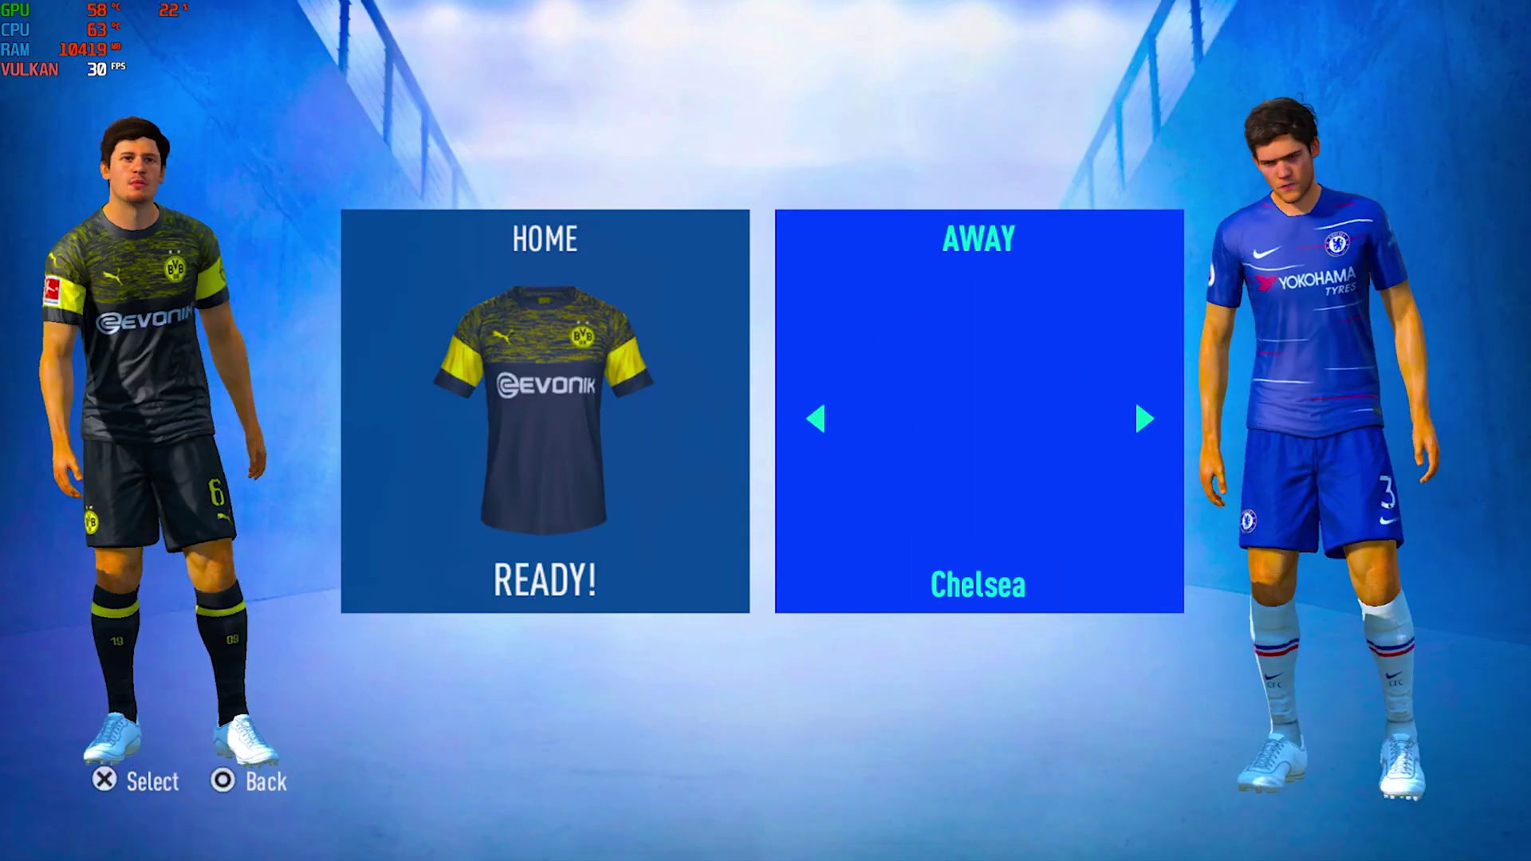
key("Return")
key("Return")
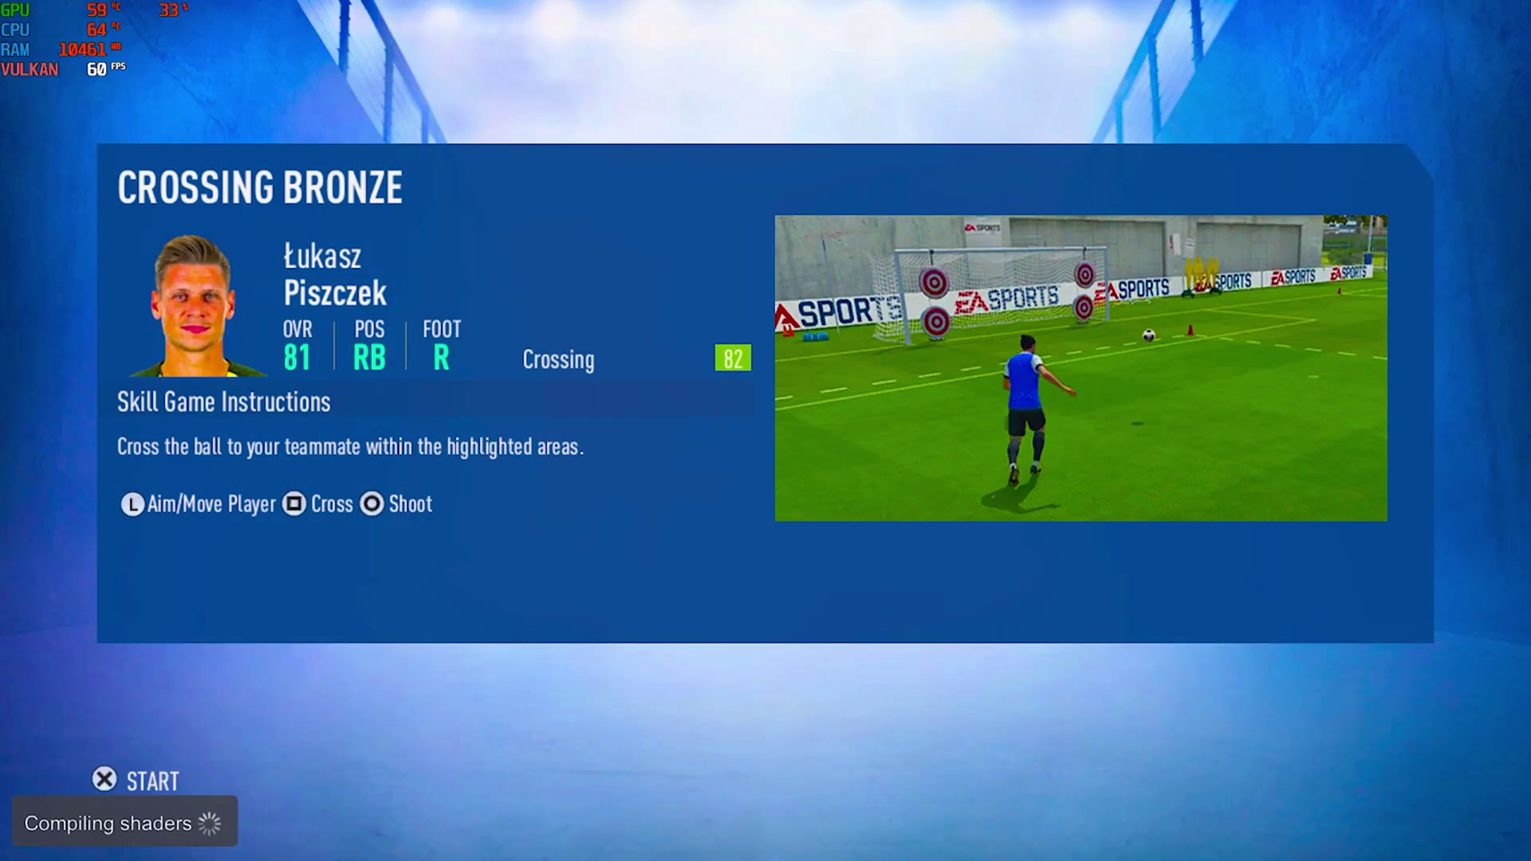
key("Return")
key("Return")
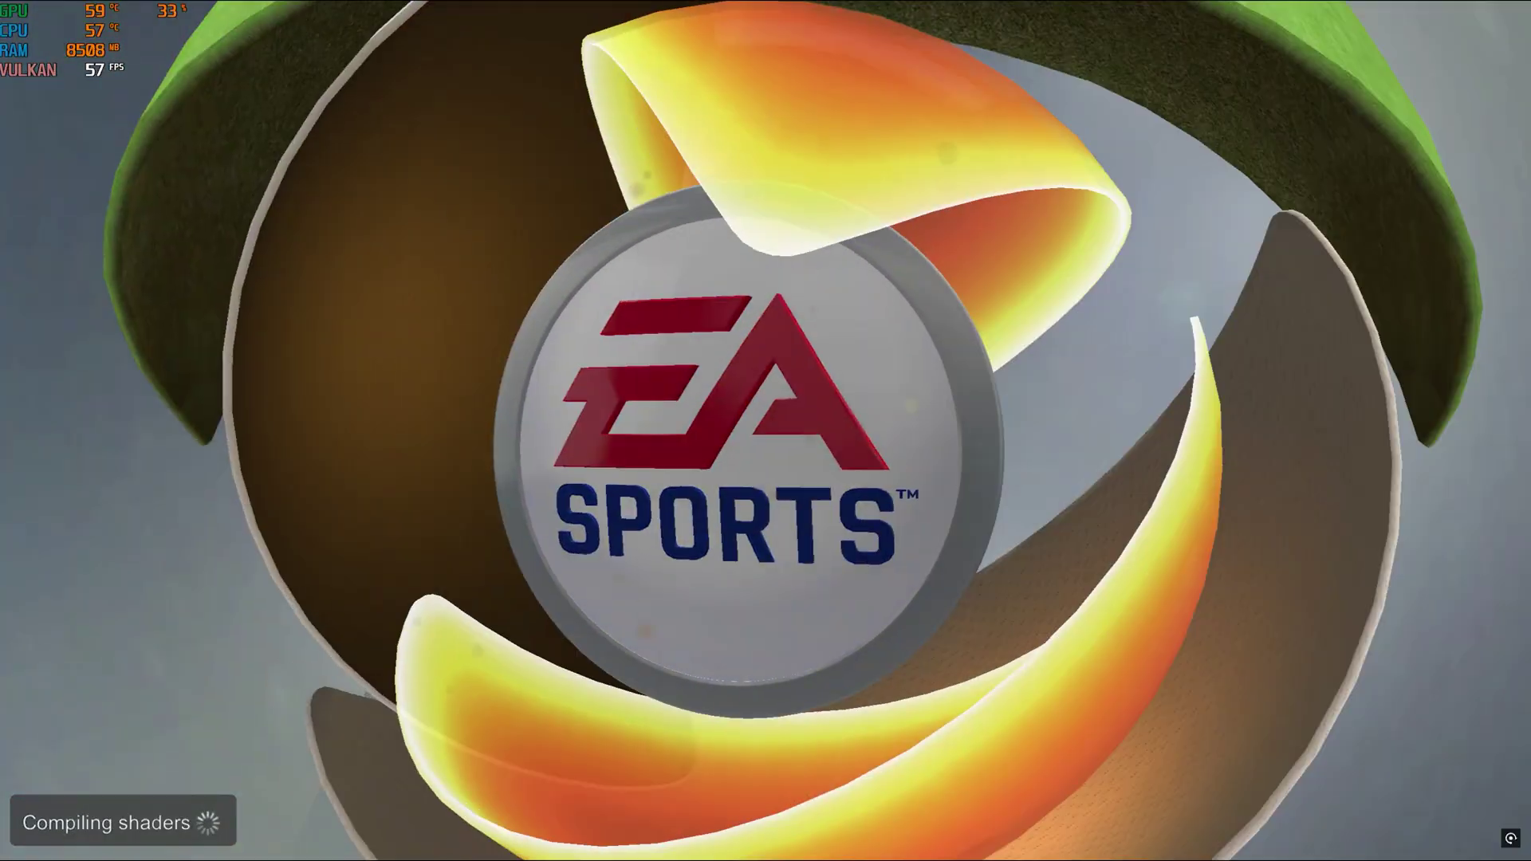